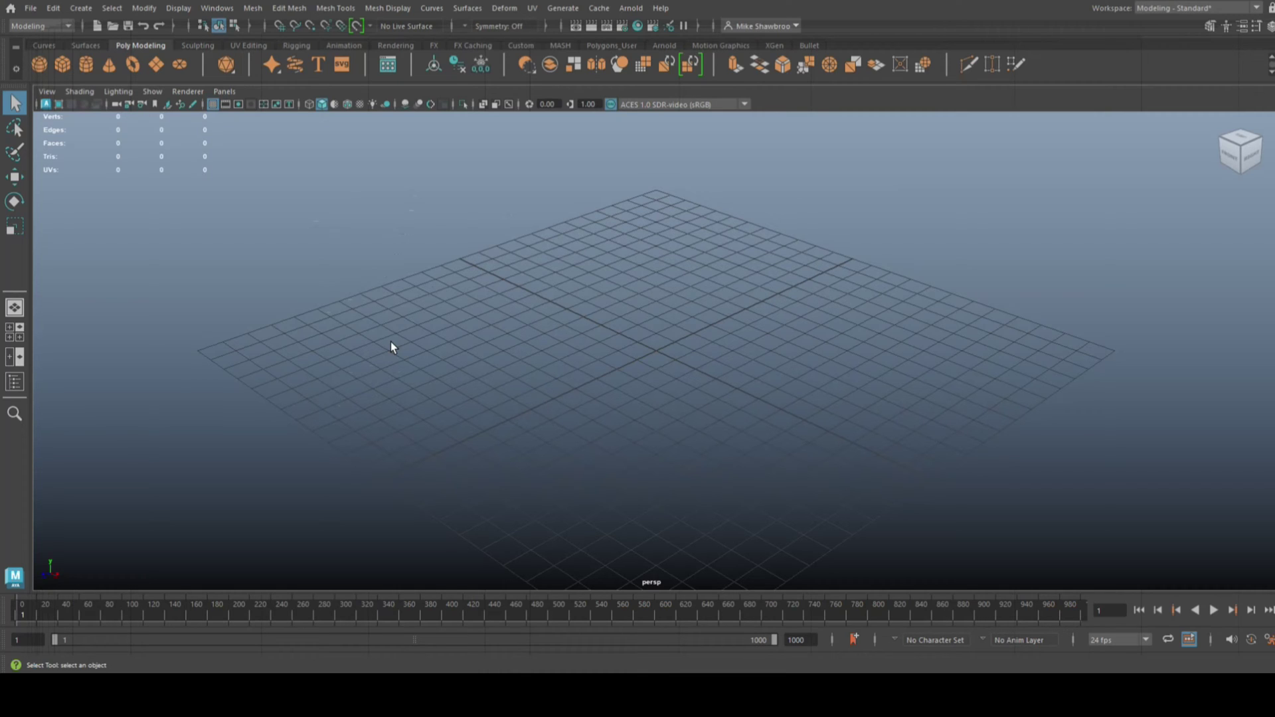
Step: Create a polygon sphere at the grid's center and stretch it vertically into an egg shape
click(39, 64)
scroll(672, 448, up, 4)
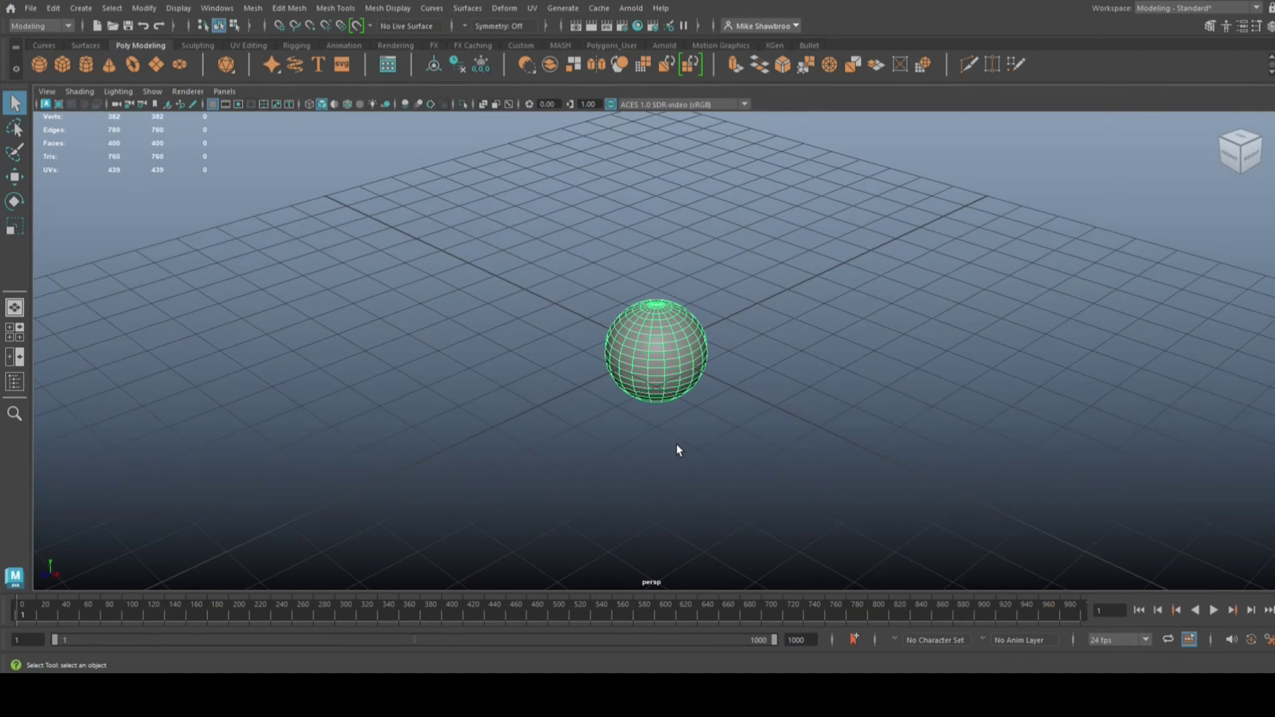
alt+drag(677, 447, 733, 426)
key(r)
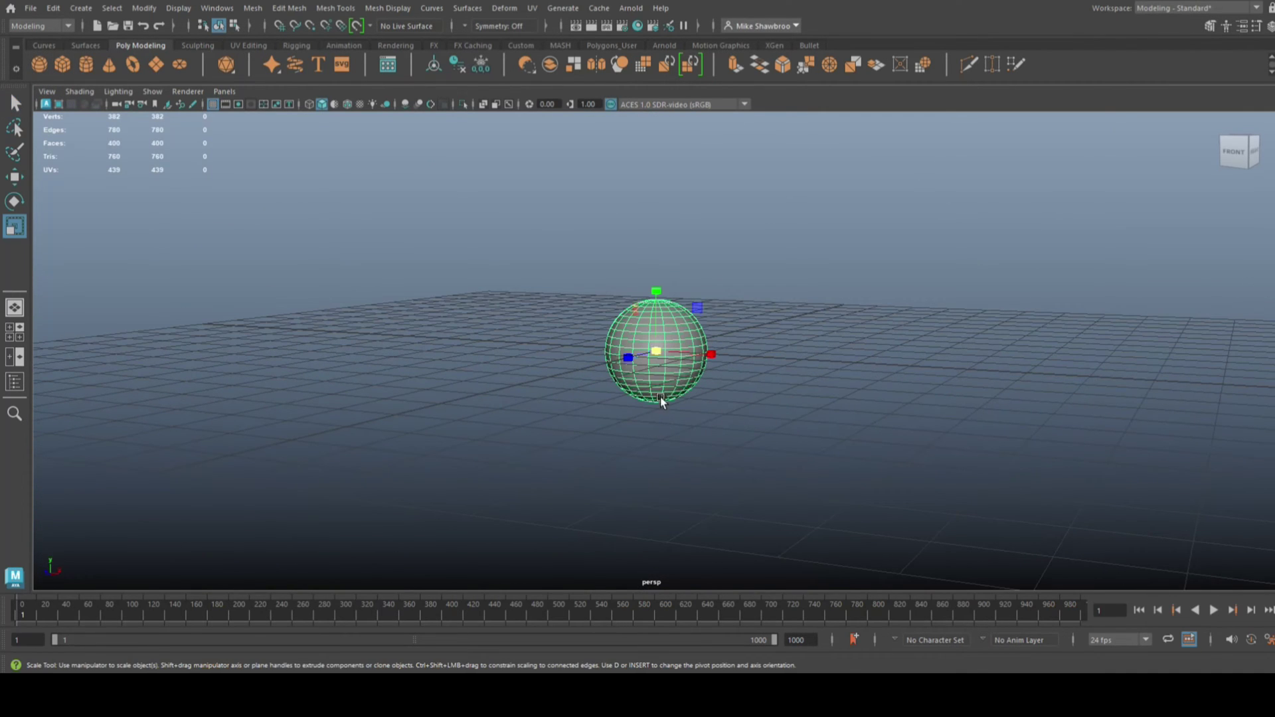
drag(658, 292, 657, 277)
alt+drag(747, 358, 679, 340)
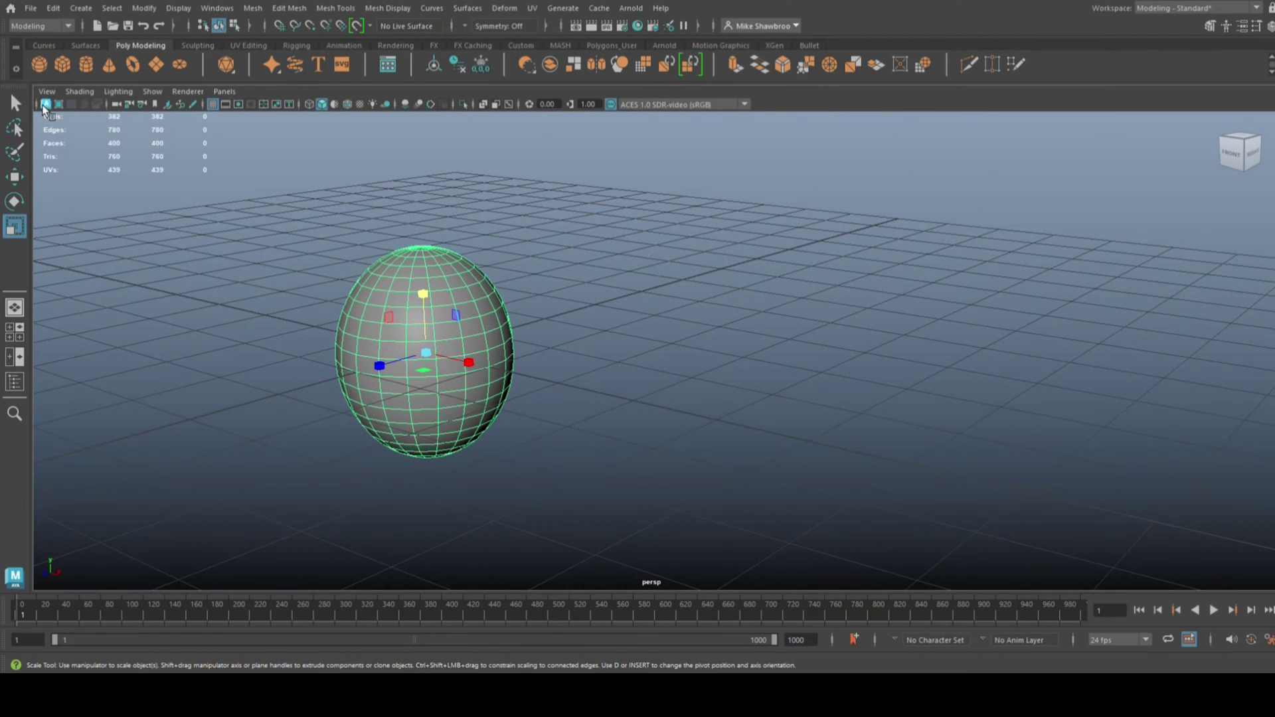
Step: Add a second polygon sphere, move it about 3.2 cm along X beside the egg, and rotate it -90 degrees about Z
click(40, 69)
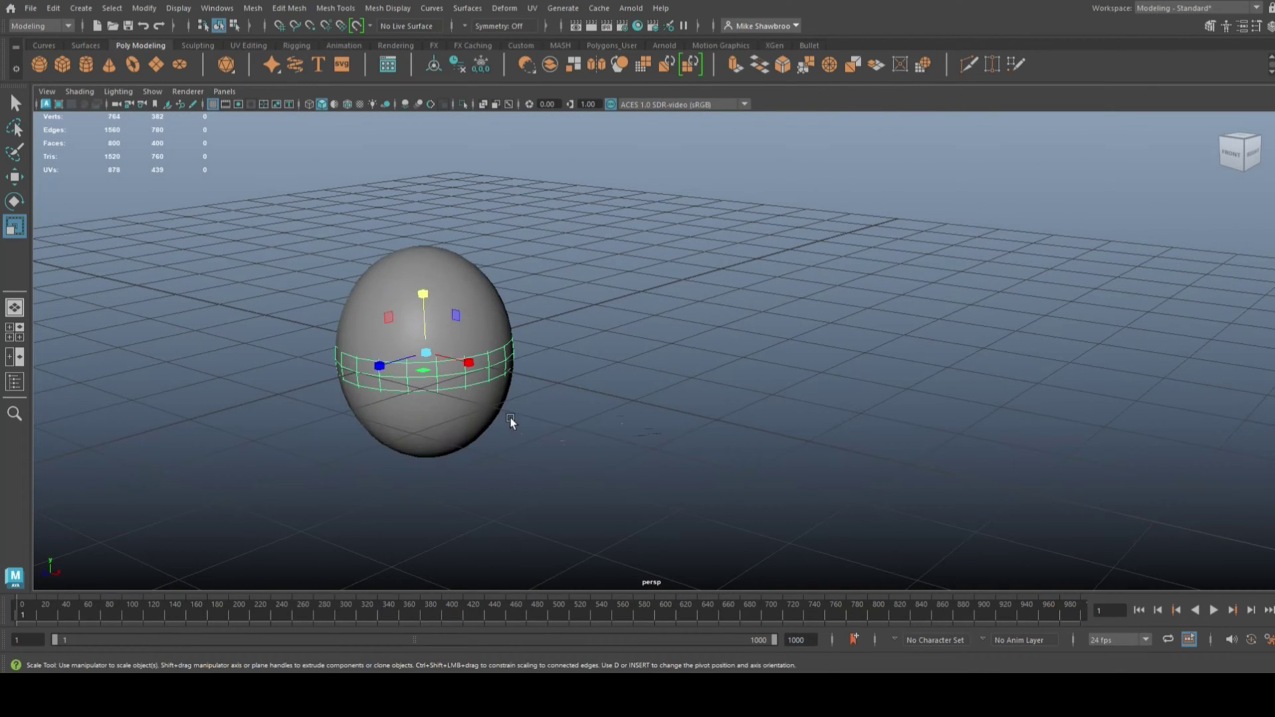
key(w)
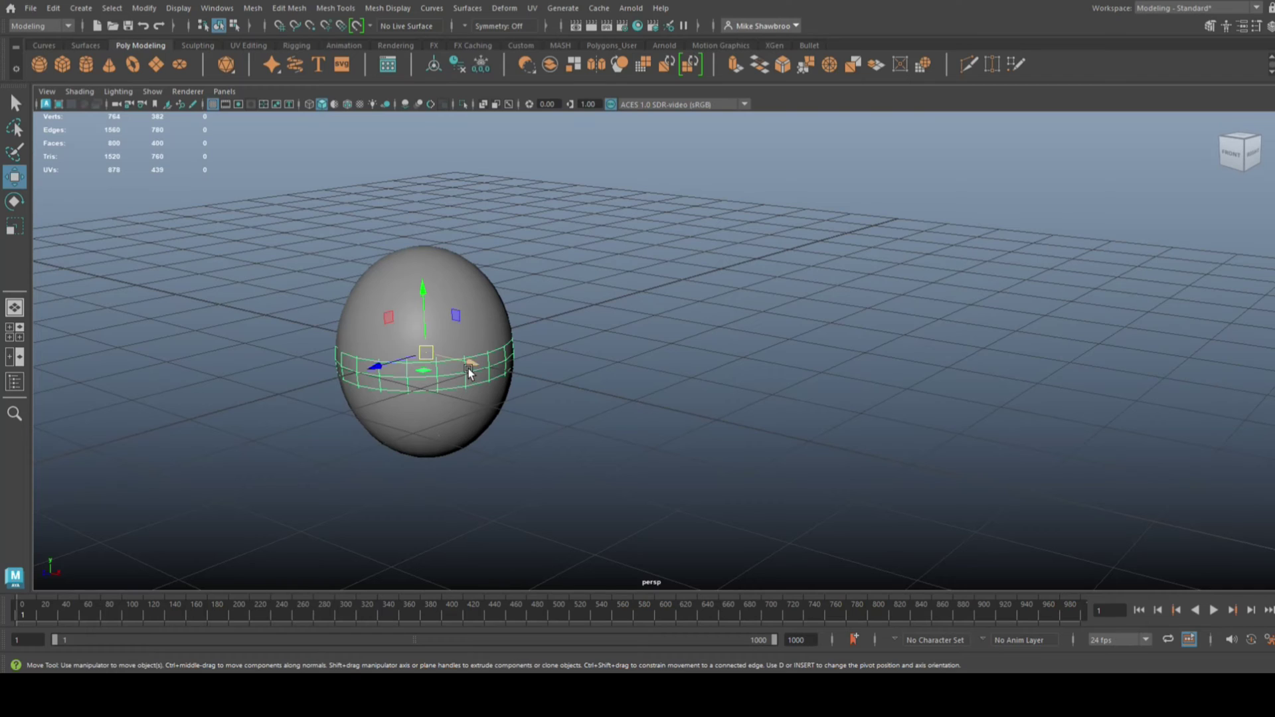
drag(471, 362, 699, 467)
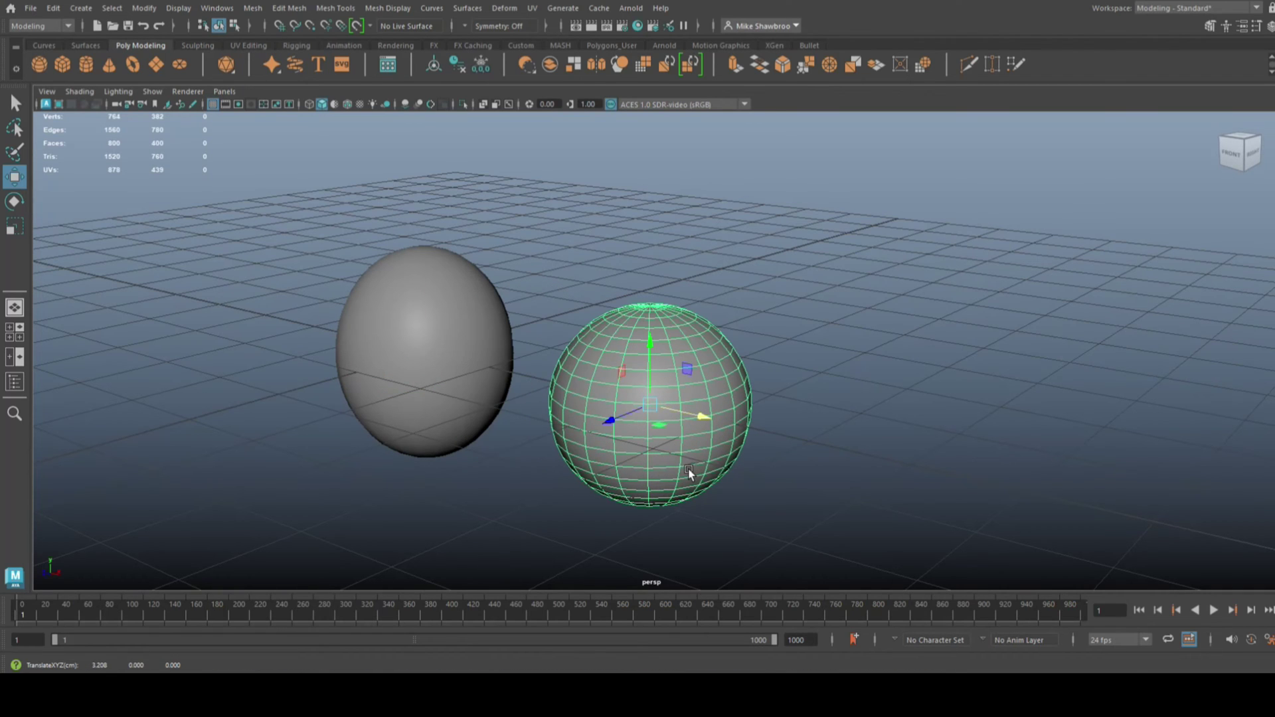
key(e)
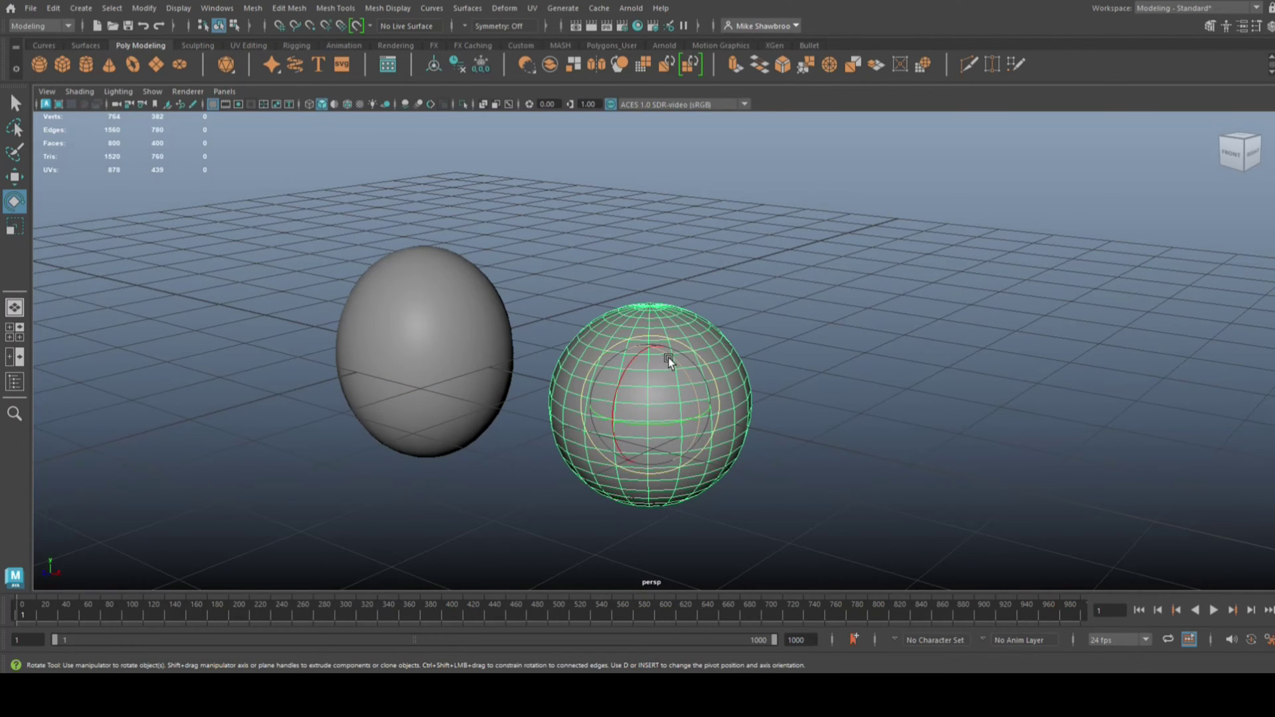
drag(668, 358, 706, 442)
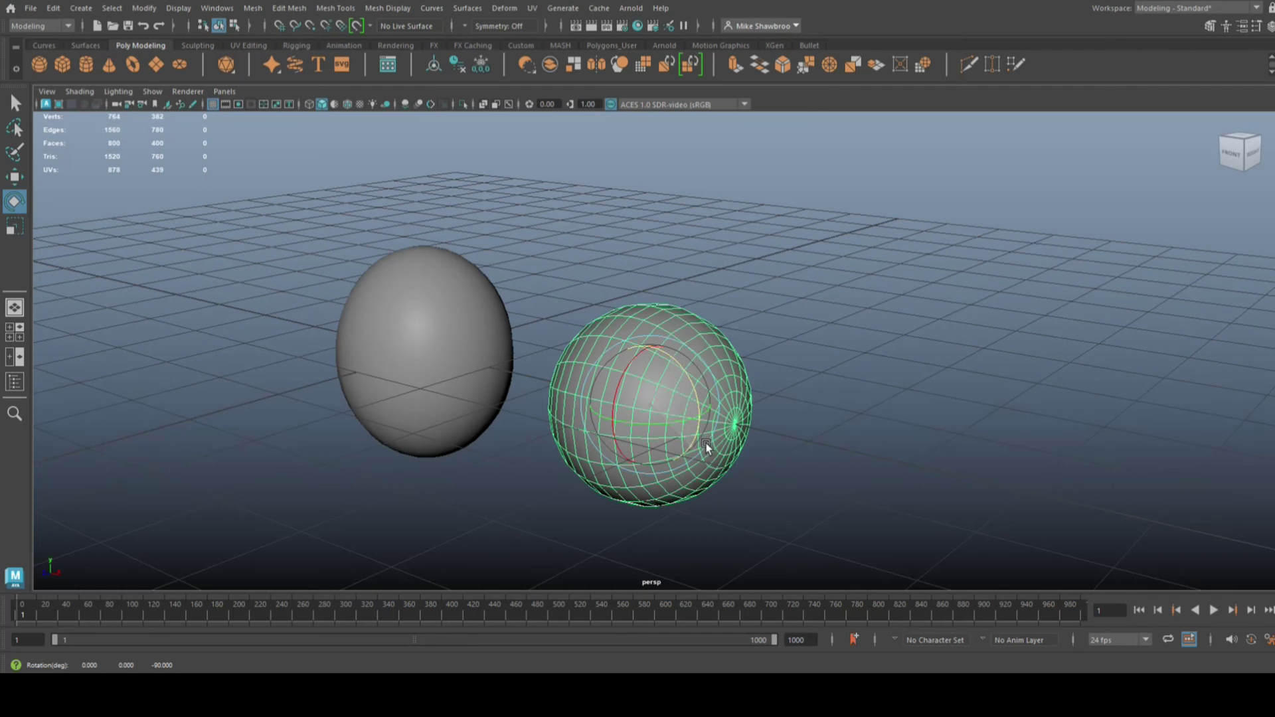
Step: Scale the second sphere down to a small ellipsoid and move it along X against the egg's side
key(r)
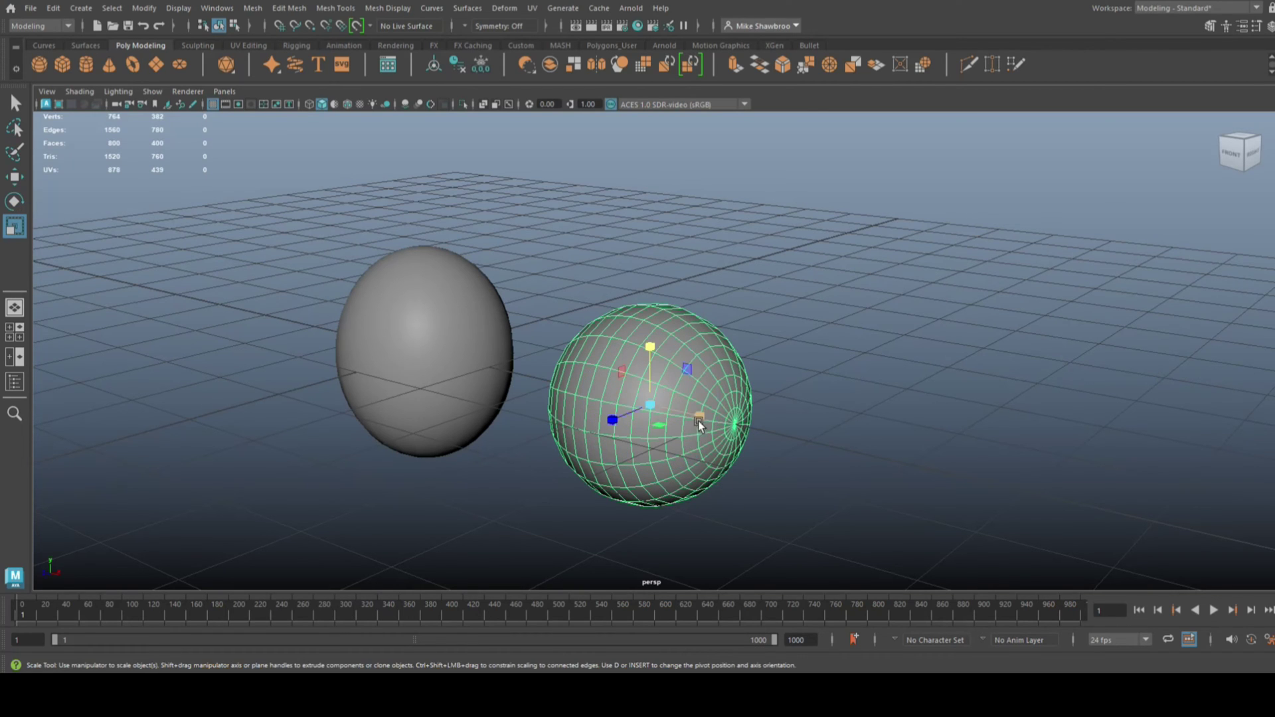
drag(698, 421, 506, 425)
key(w)
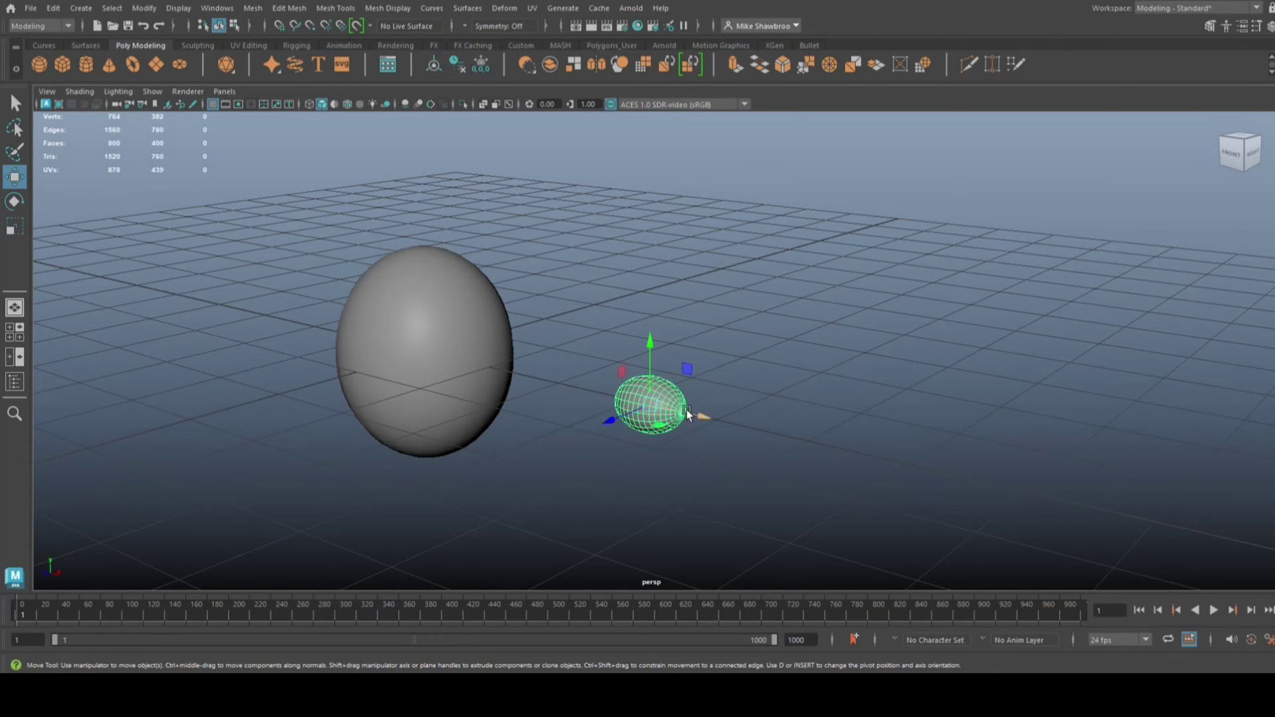
drag(695, 416, 524, 397)
Step: Tilt and lower the small ellipsoid against the egg's side, and delete it
key(e)
drag(521, 328, 761, 420)
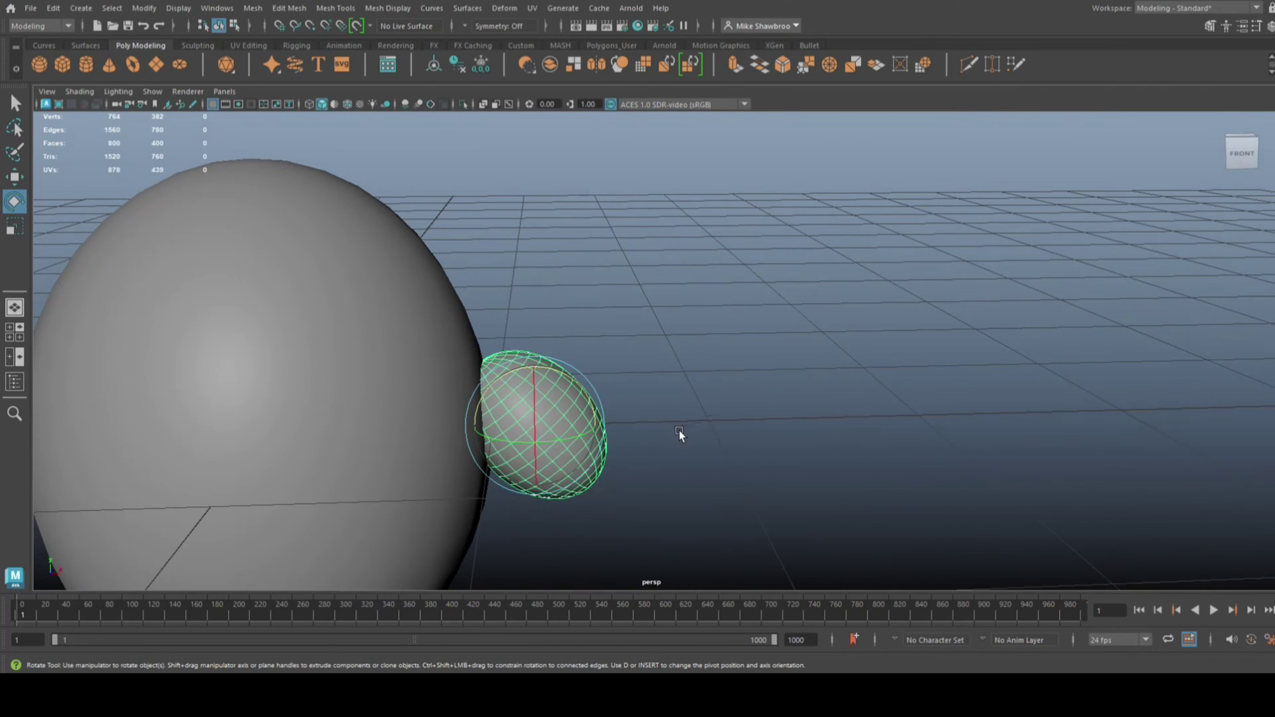
key(w)
drag(528, 372, 519, 418)
alt+drag(734, 441, 656, 440)
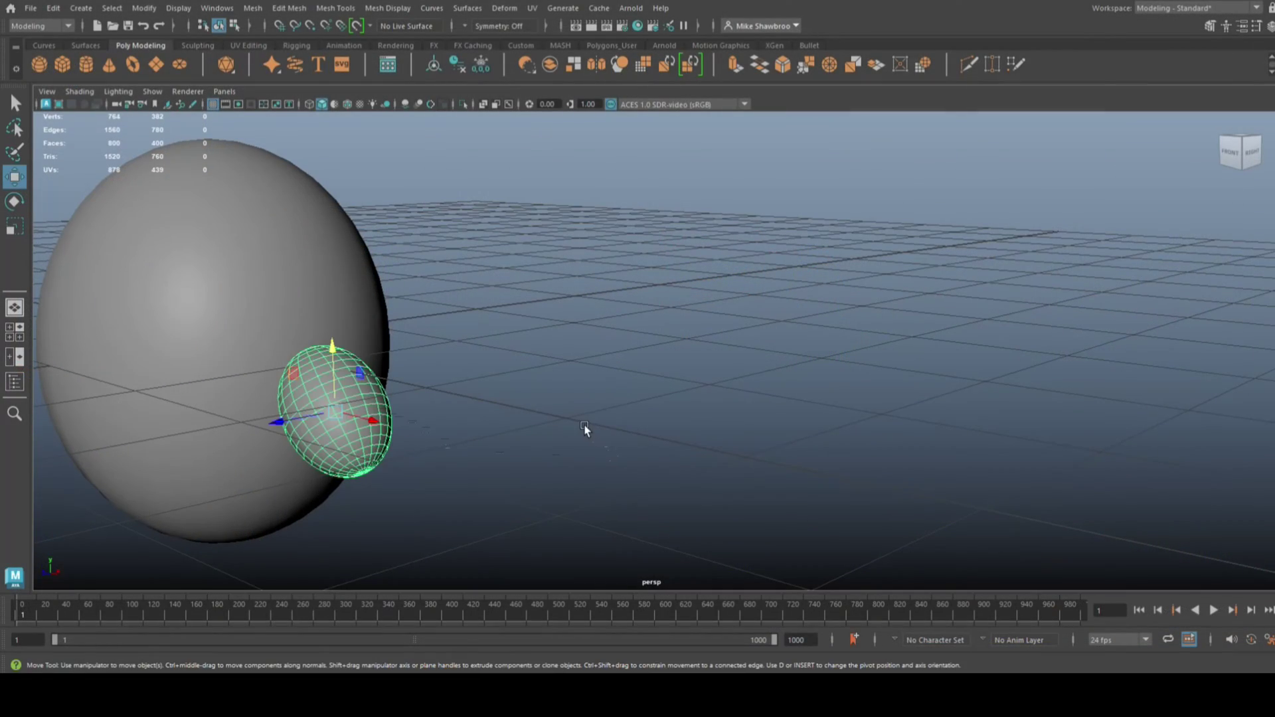
key(Delete)
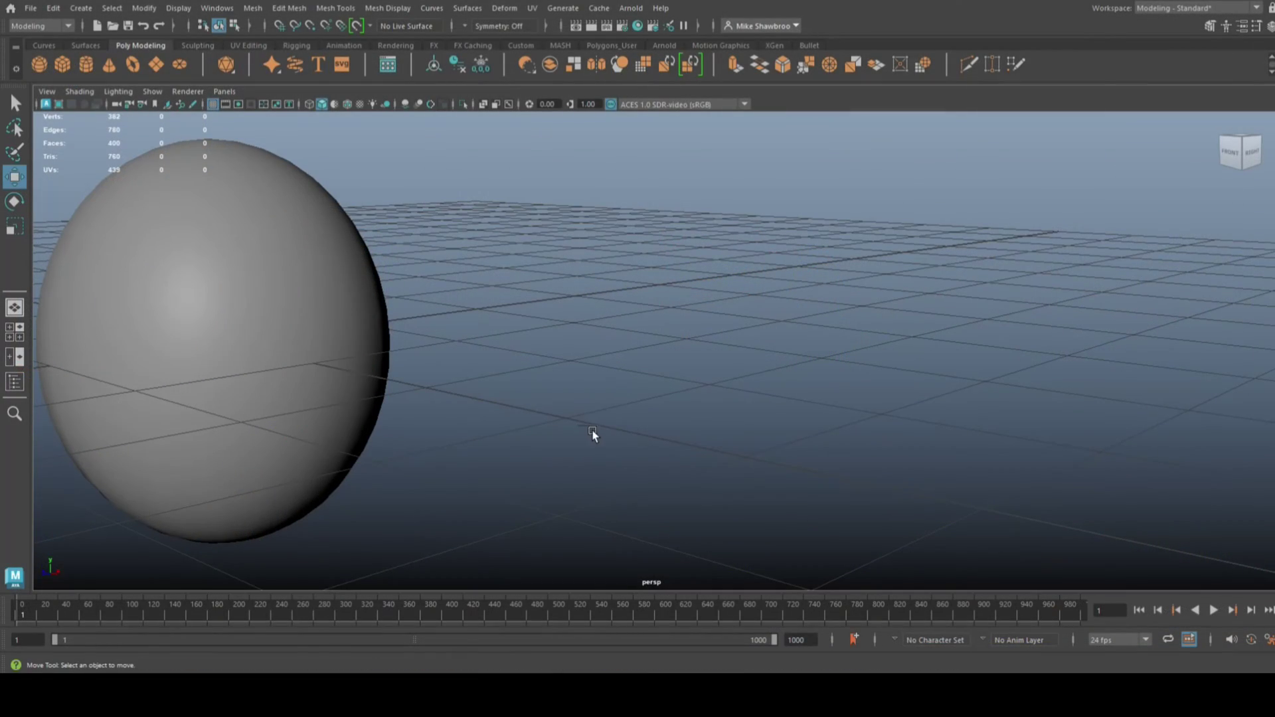
Step: Create a polygon cube and move it along X beside the egg-shaped sphere
click(63, 67)
scroll(483, 440, down, 3)
drag(394, 354, 677, 472)
Step: Scale the cube vertically into a tall block
key(r)
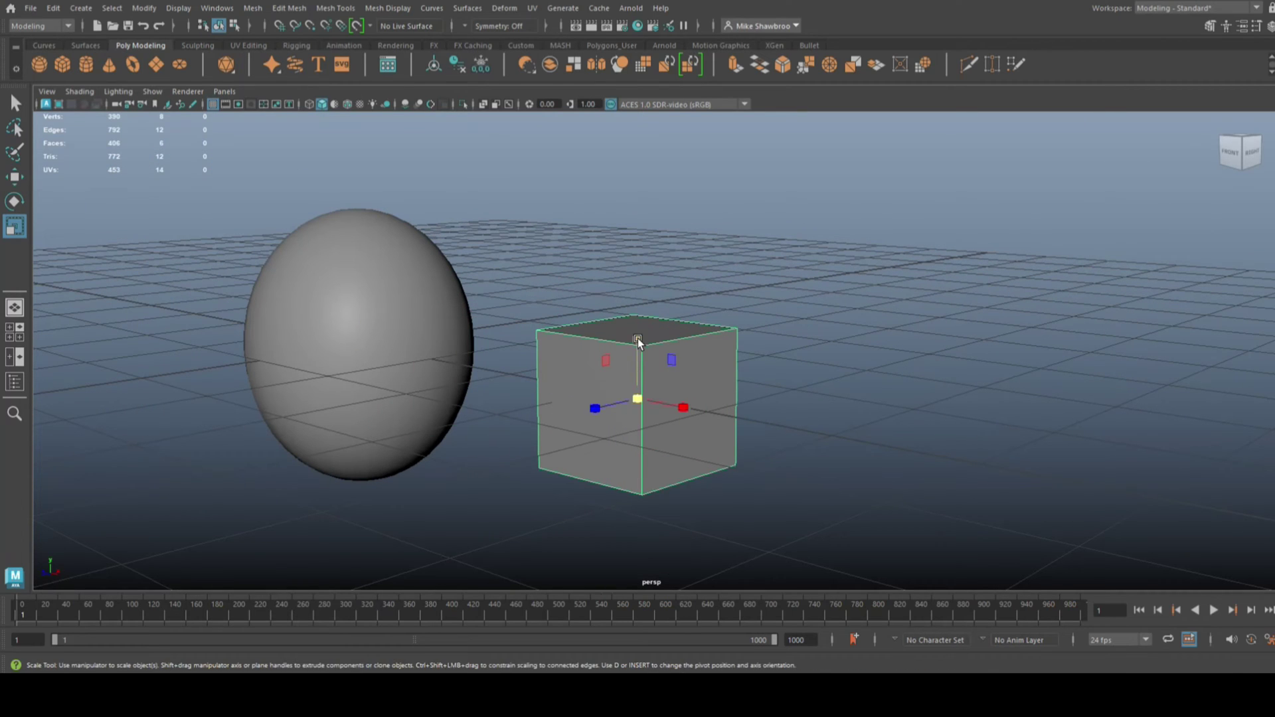
drag(638, 338, 632, 290)
scroll(770, 461, down, 3)
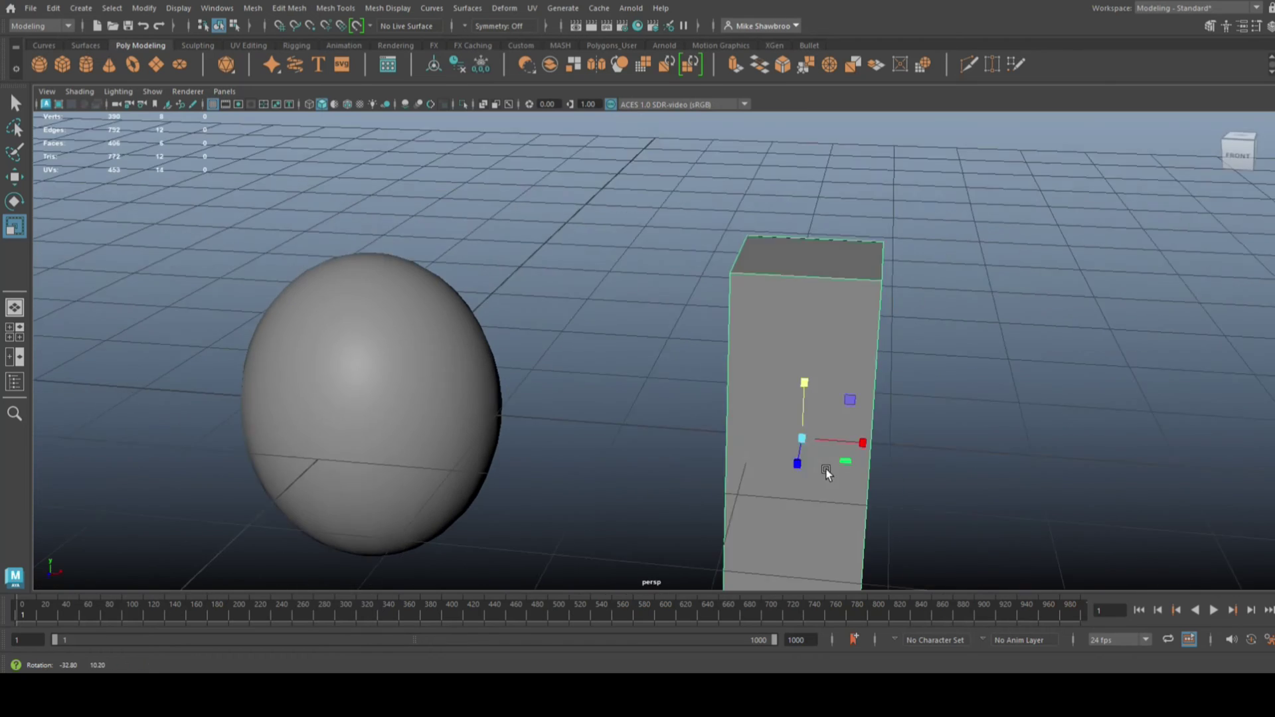
scroll(782, 460, up, 2)
scroll(773, 471, up, 2)
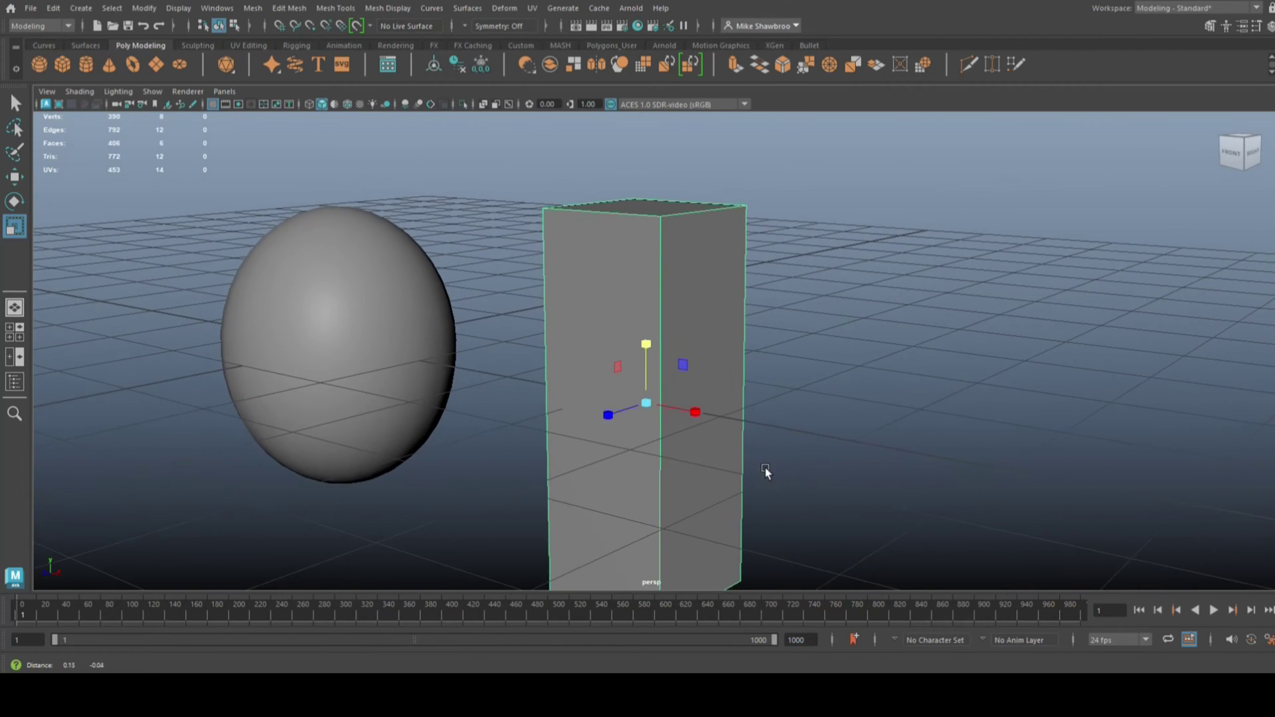
scroll(765, 472, down, 4)
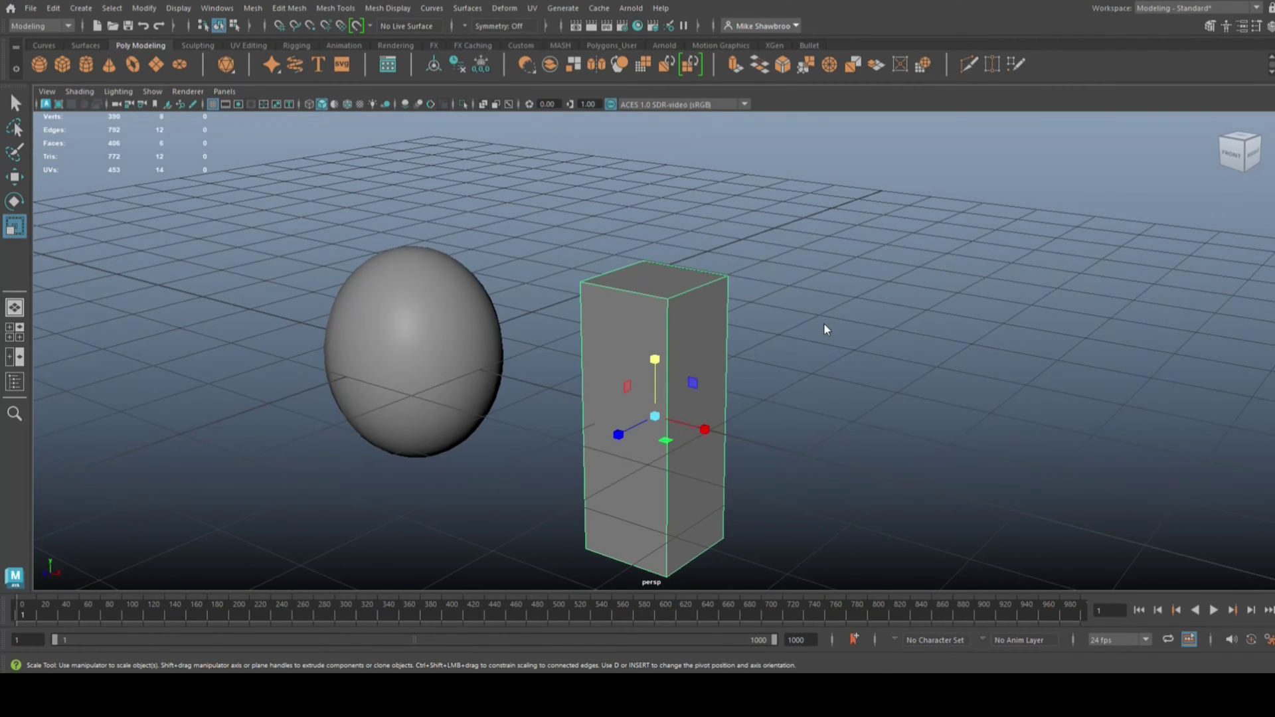
Step: Scale the two top vertices on the block's side facing away from the egg to about 0.36 along Z
right_drag(823, 323, 754, 294)
alt+drag(783, 349, 806, 309)
alt+drag(806, 309, 660, 377)
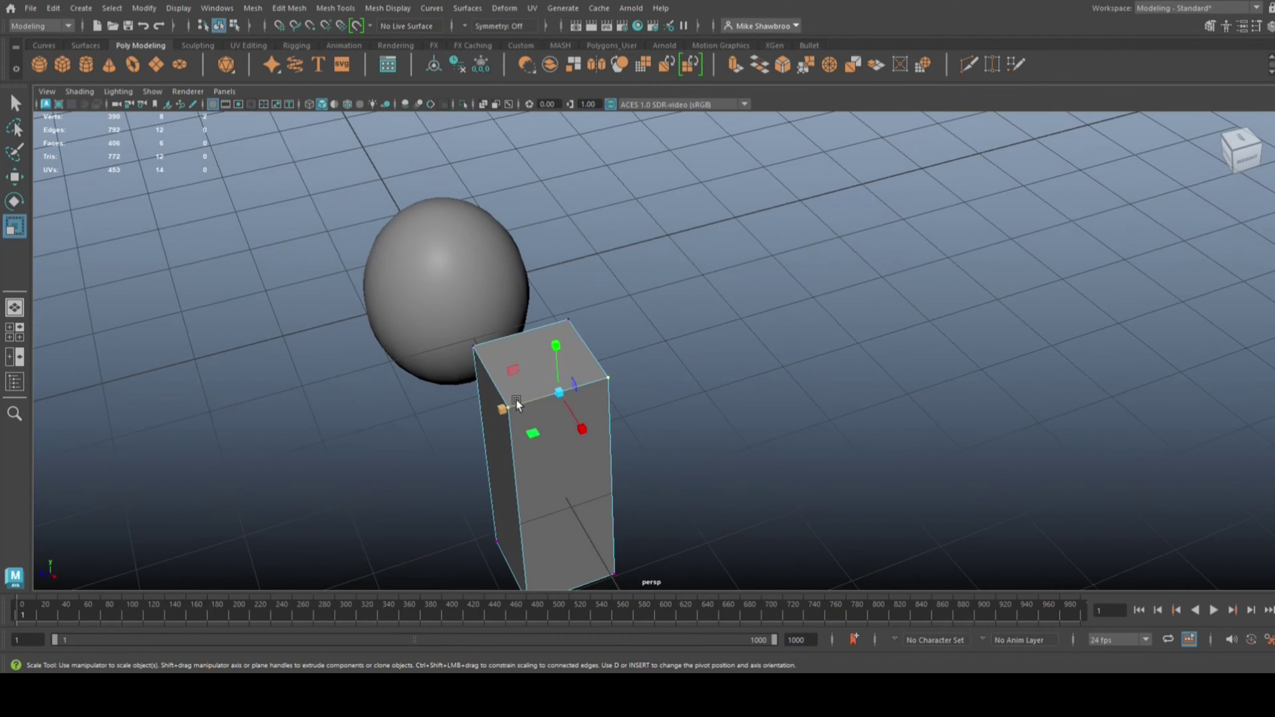
drag(502, 408, 542, 404)
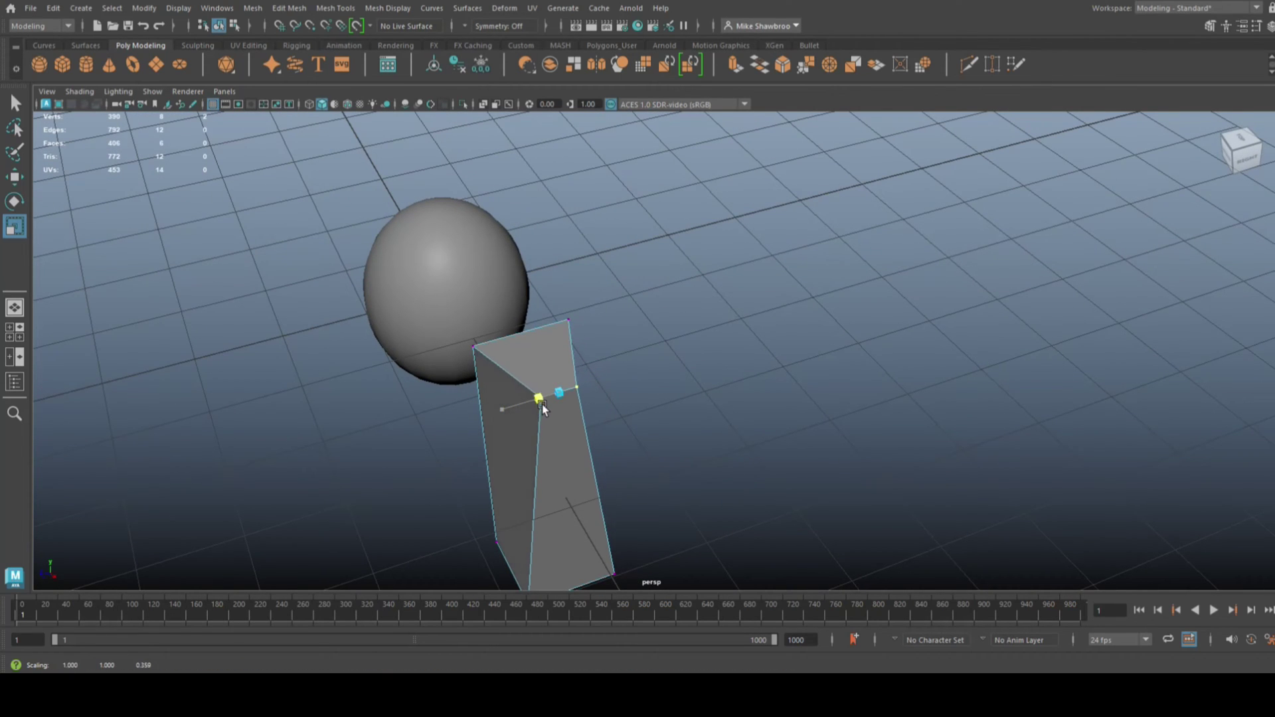
Step: Select the two top vertices nearest the egg and bring them closer together by scaling along Z
alt+drag(442, 425, 539, 429)
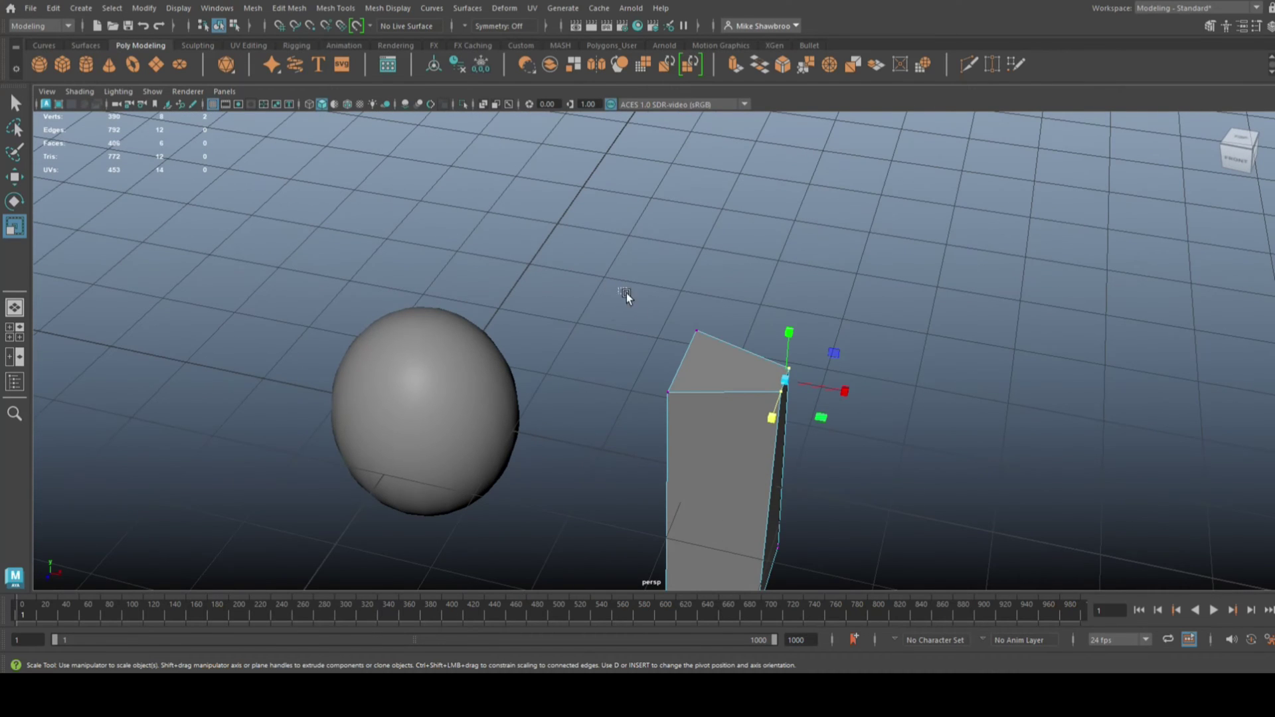
drag(618, 288, 718, 480)
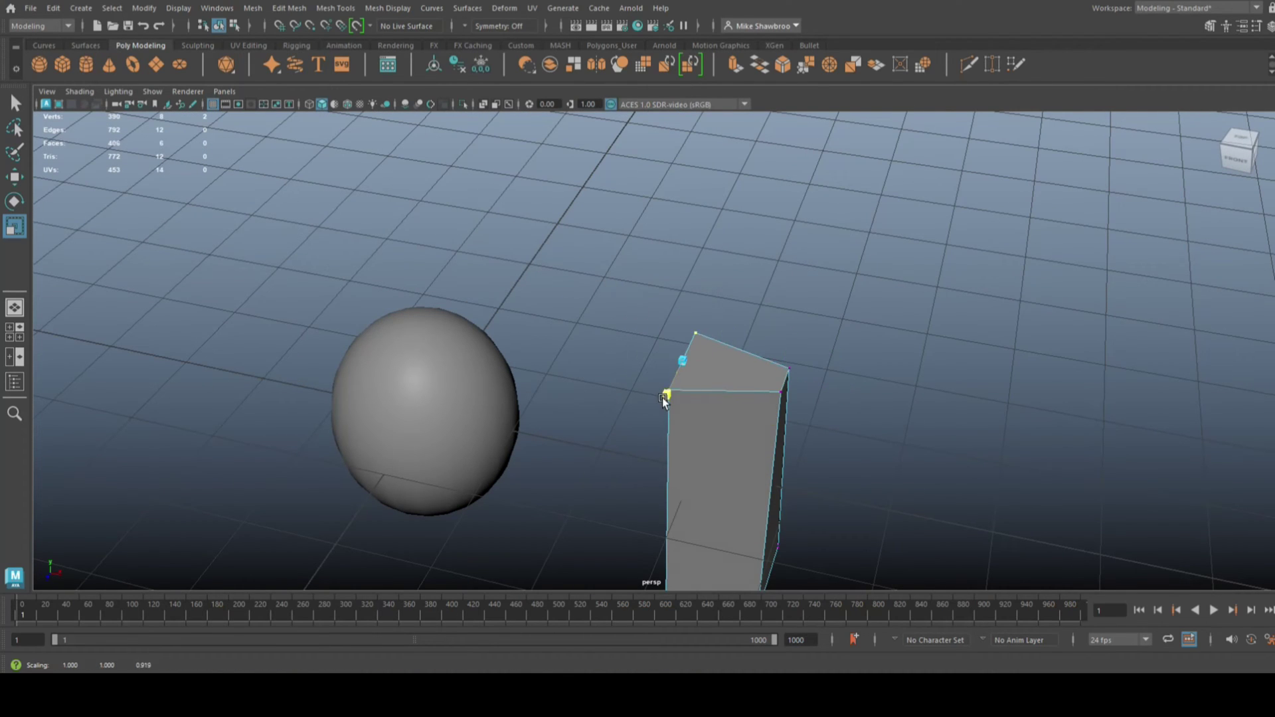
drag(663, 397, 673, 383)
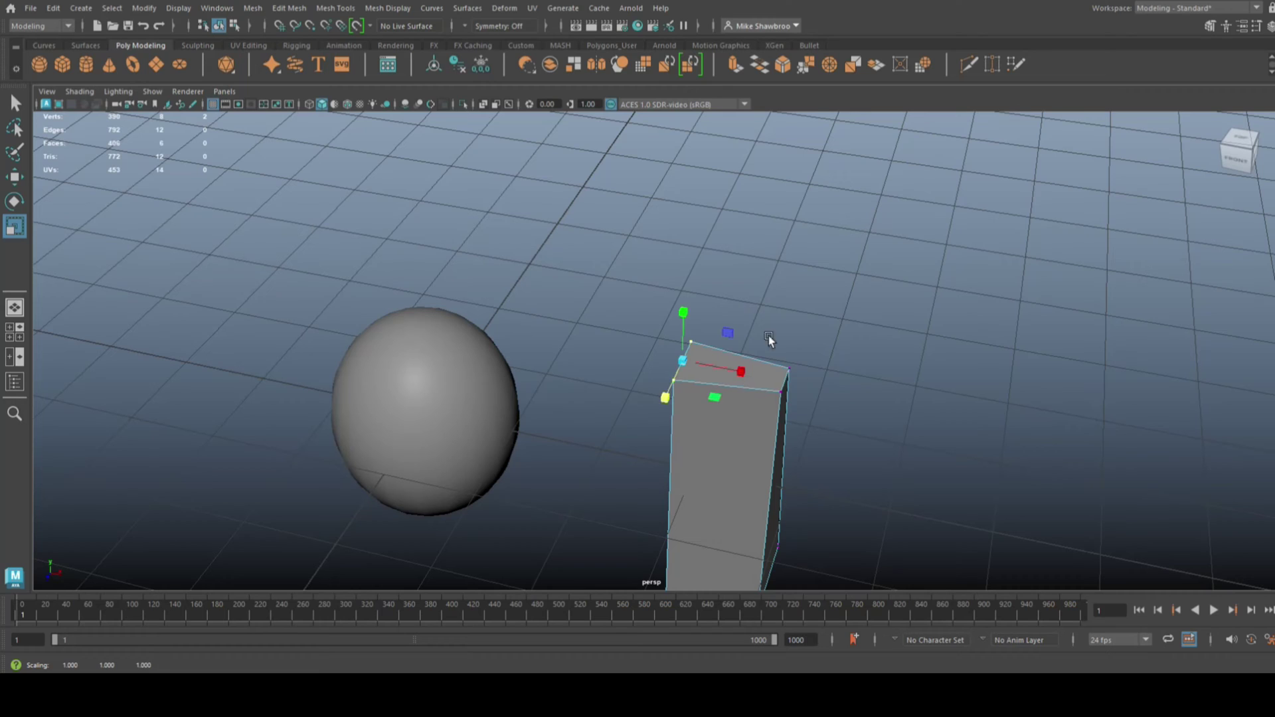
Step: Select the two top vertices farthest from the egg and move them inward along X to taper the block
drag(768, 332, 811, 449)
key(w)
alt+right_drag(810, 449, 885, 308)
alt+drag(885, 309, 902, 361)
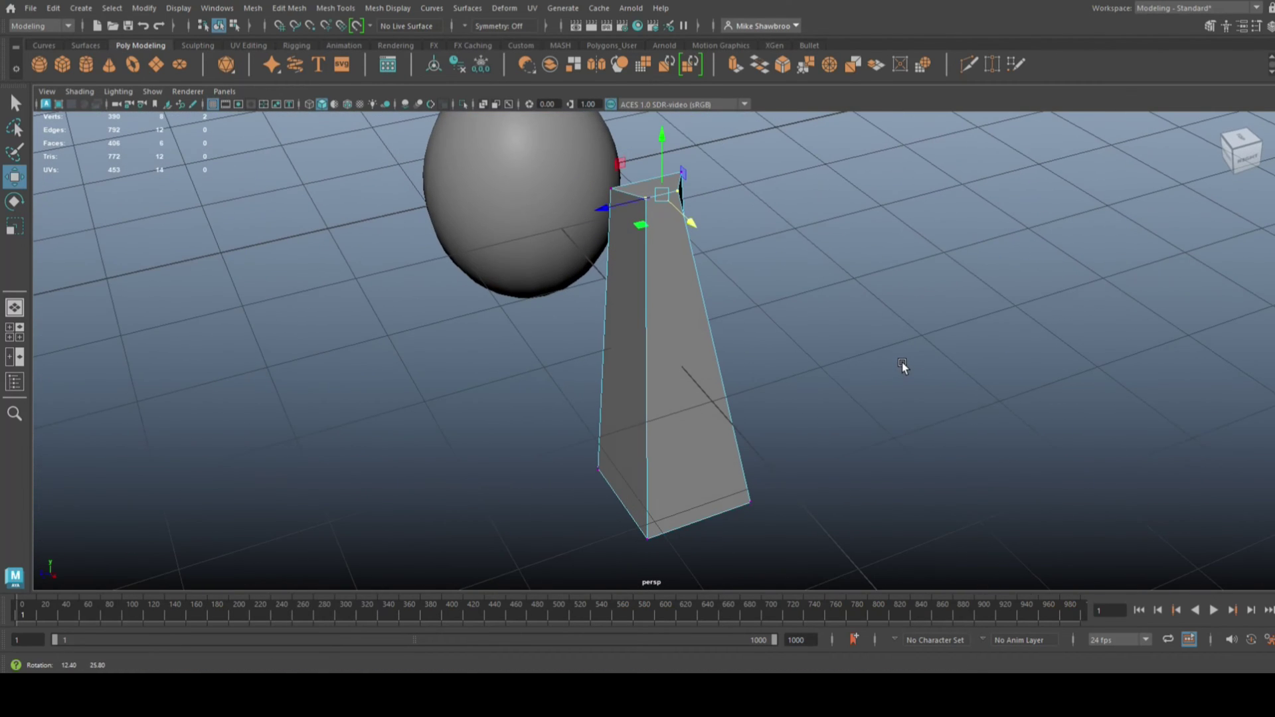
Step: Insert one centered lengthwise edge loop in the tapered block and pull its edge on the outer side outward along X
key(ctrl+shift+x)
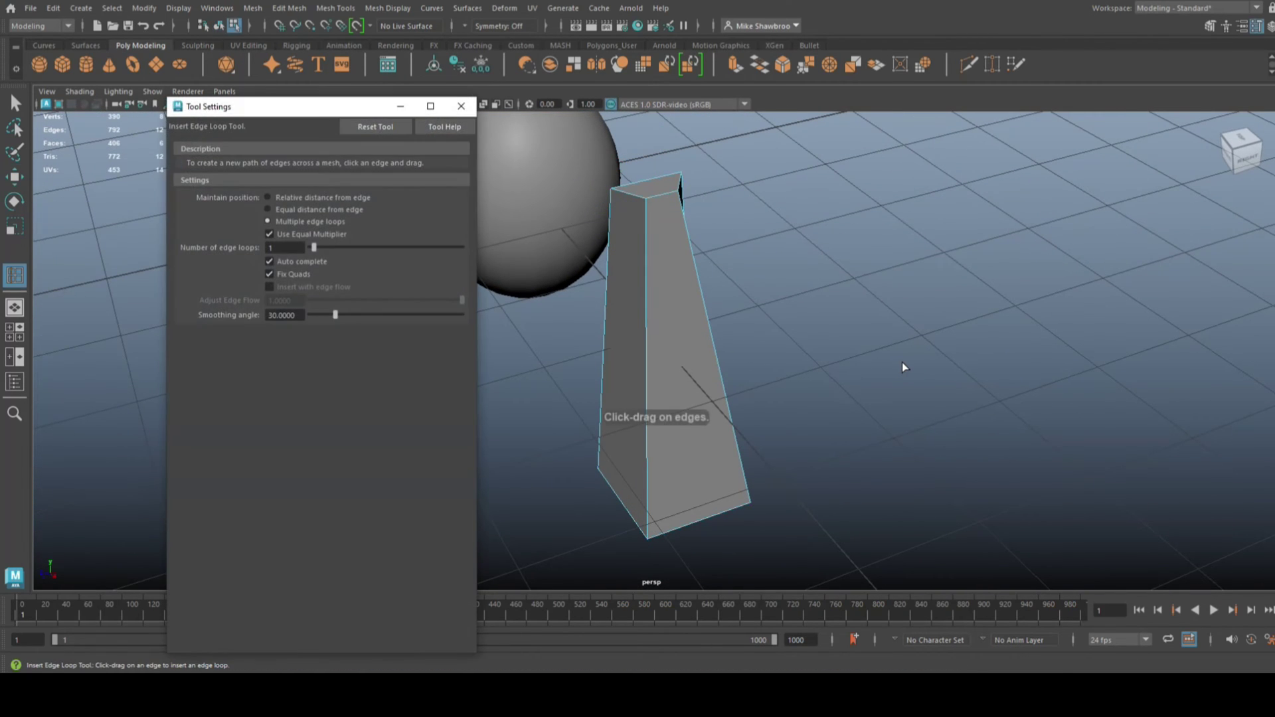
click(659, 193)
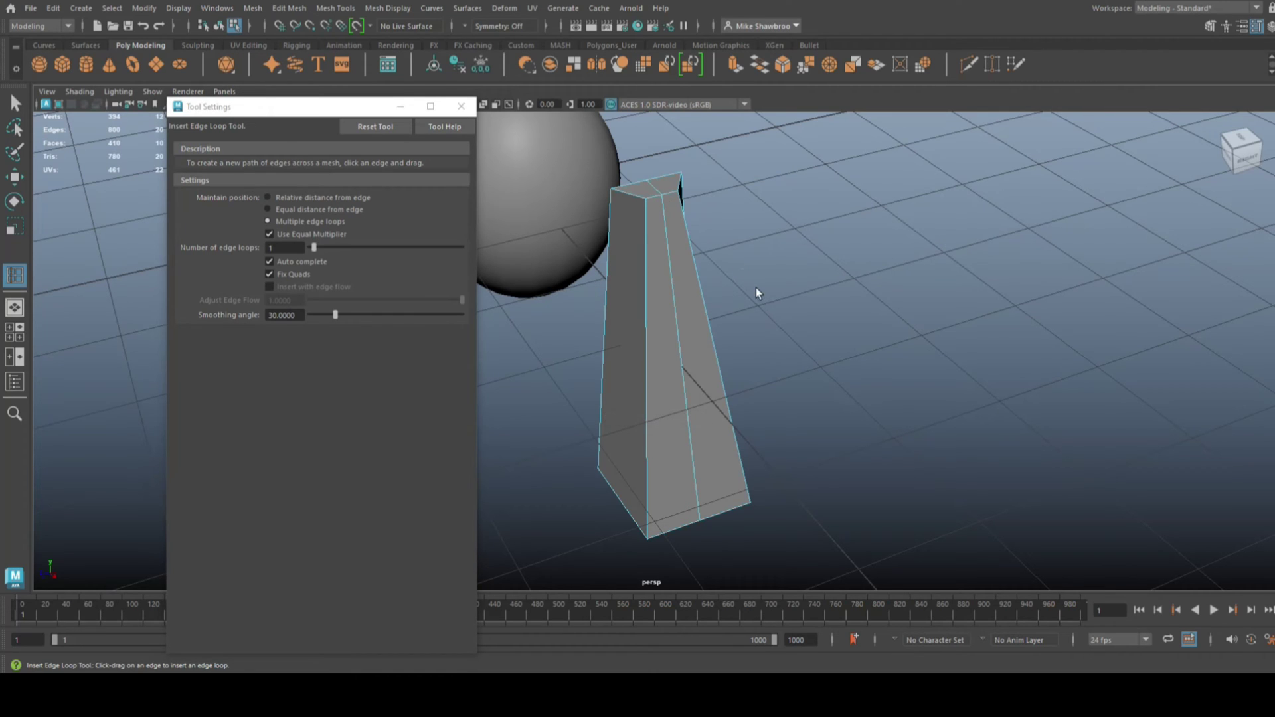
key(q)
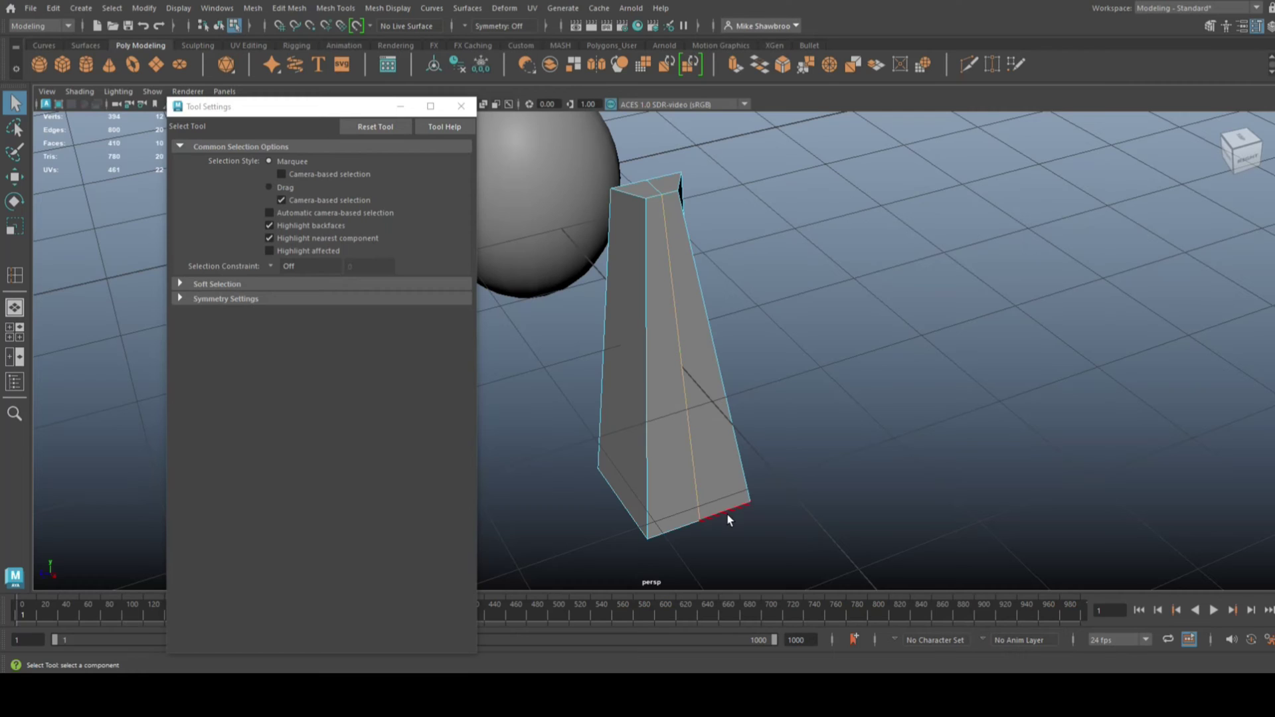
key(w)
drag(713, 404, 727, 419)
click(875, 324)
Step: Move the middle vertex at the top of the block's outer side back inward along X
mouse_move(834, 255)
right_down()
mouse_move(881, 223)
mouse_move(831, 219)
right_up()
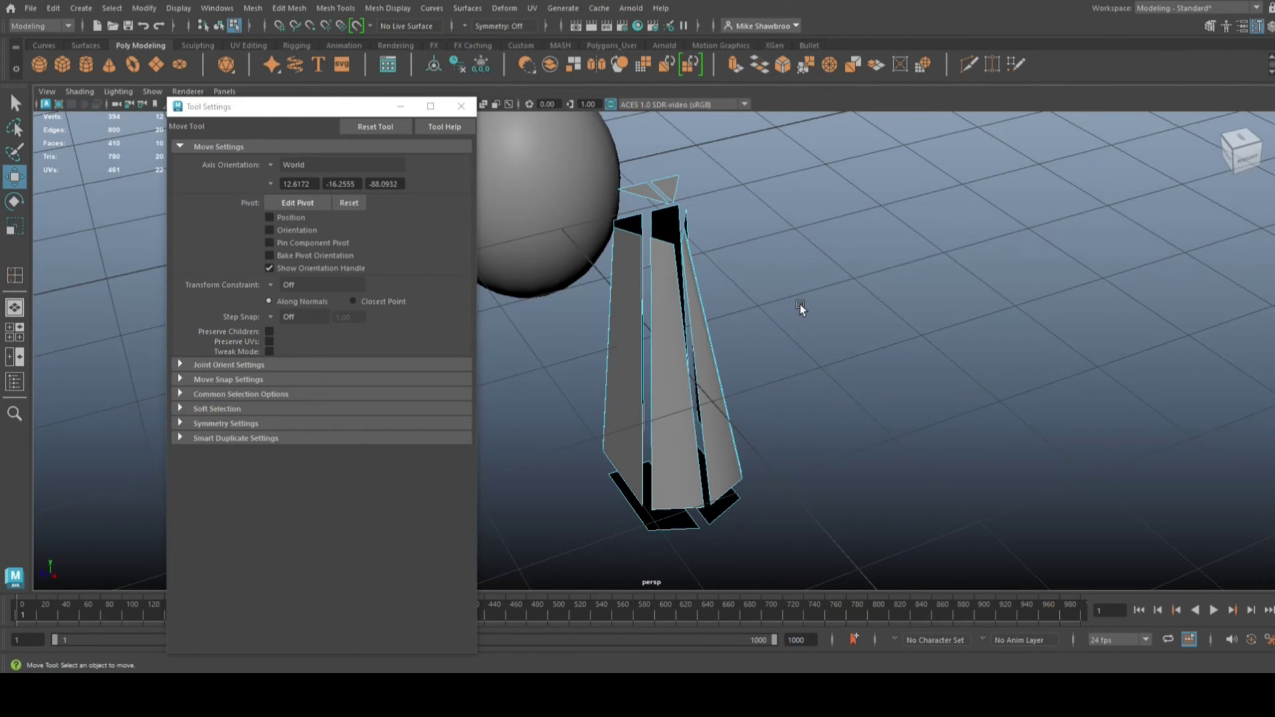
right_drag(688, 305, 743, 274)
right_drag(823, 183, 769, 194)
drag(706, 238, 695, 226)
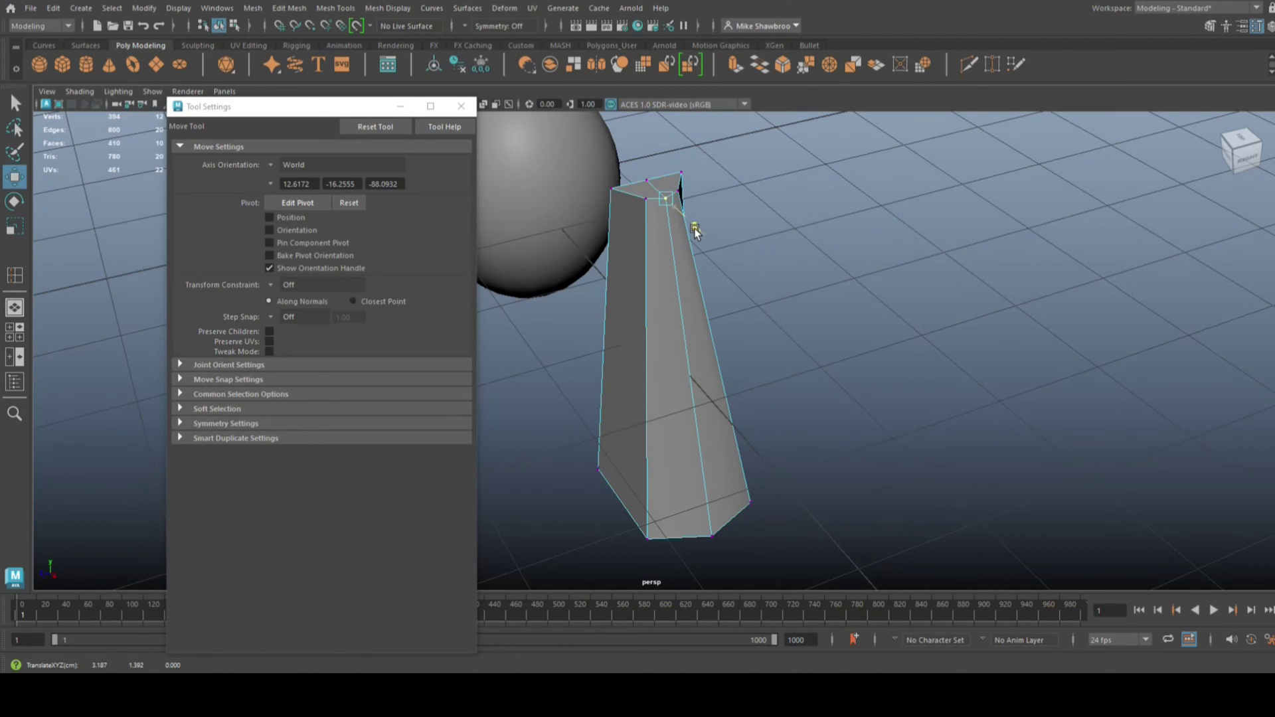
Step: Preview the tapered block with mesh smoothing and return it to the unsmoothed display
right_drag(671, 308, 730, 274)
key(3)
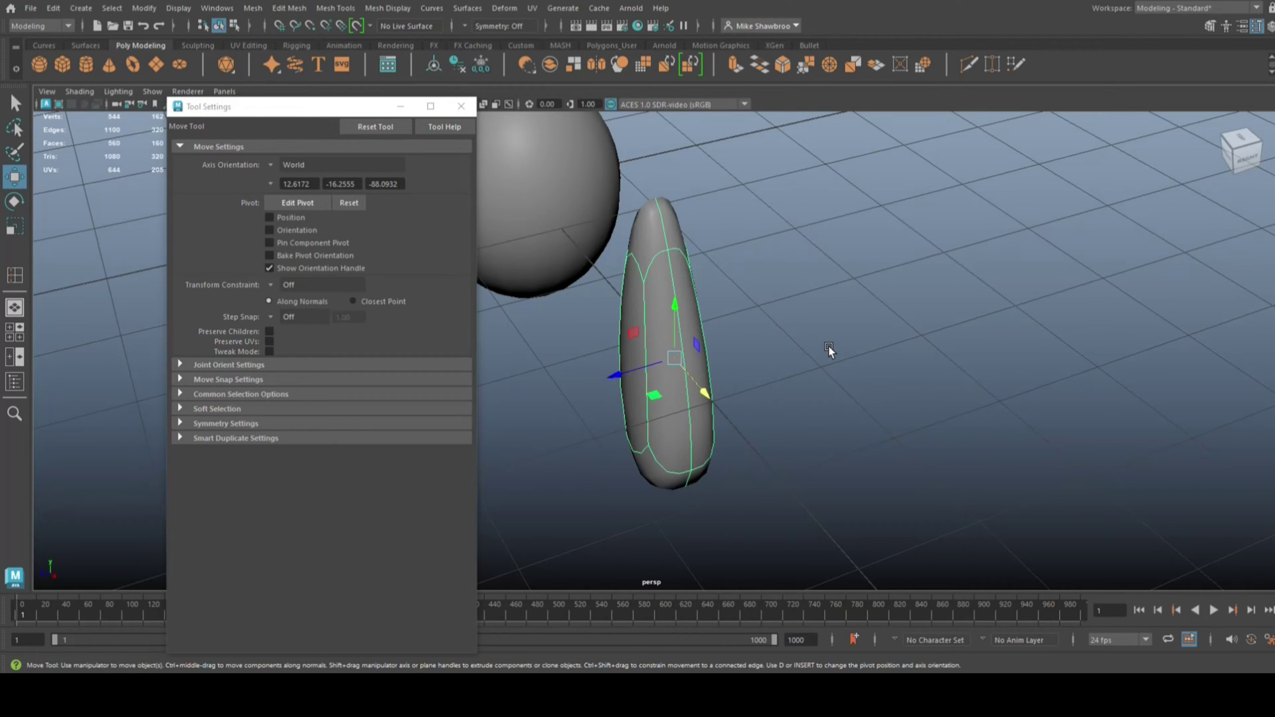
key(1)
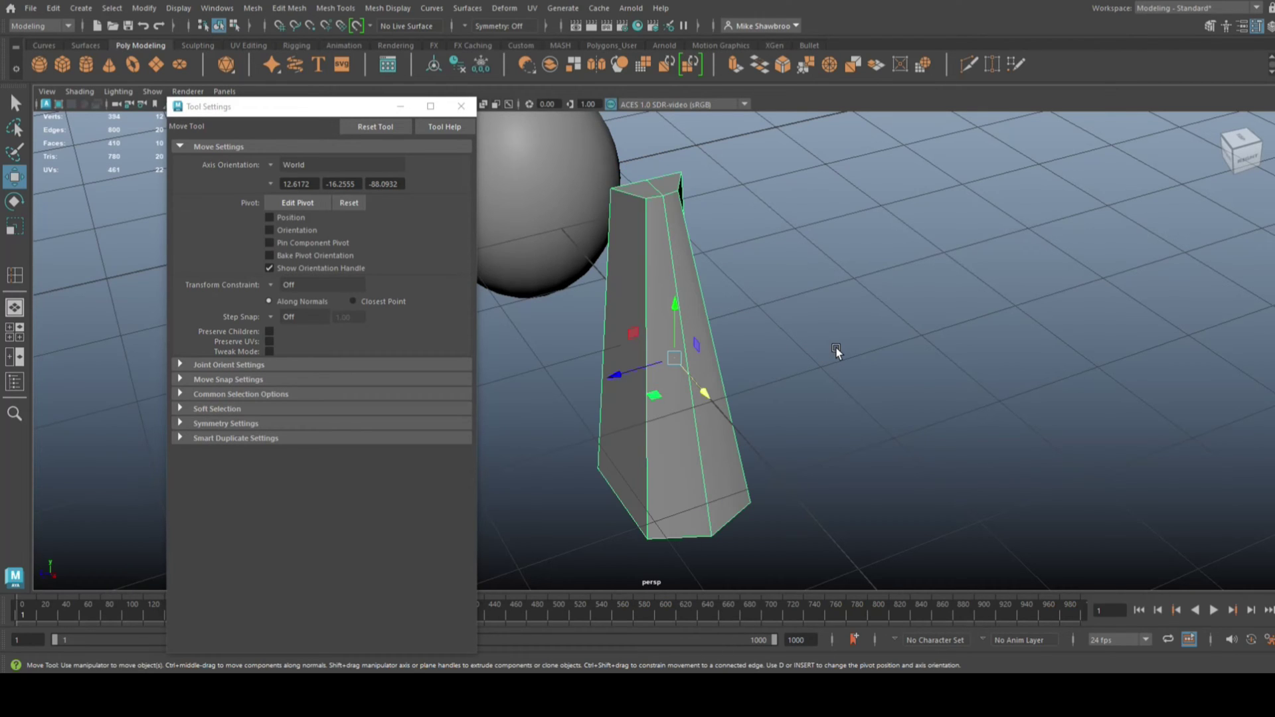
Step: Insert edge loops at equal distance from edge close to the block's top, bottom and lengthwise side edges
key(y)
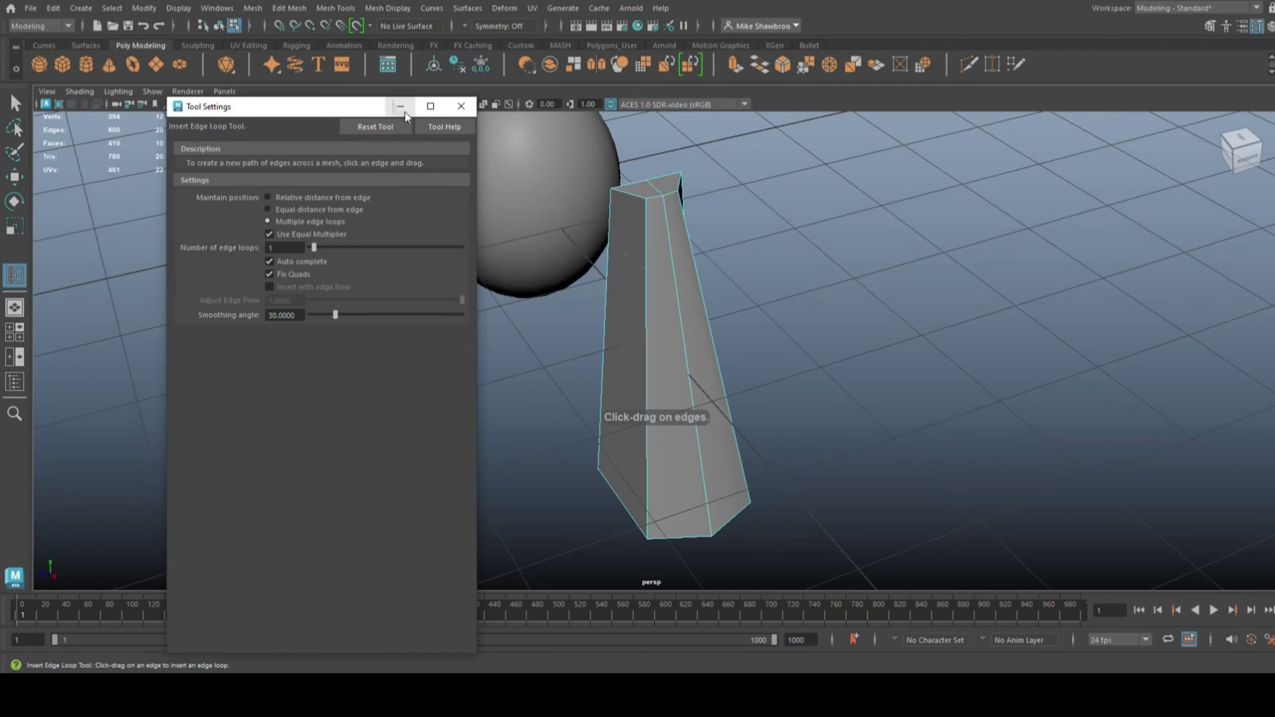
click(269, 209)
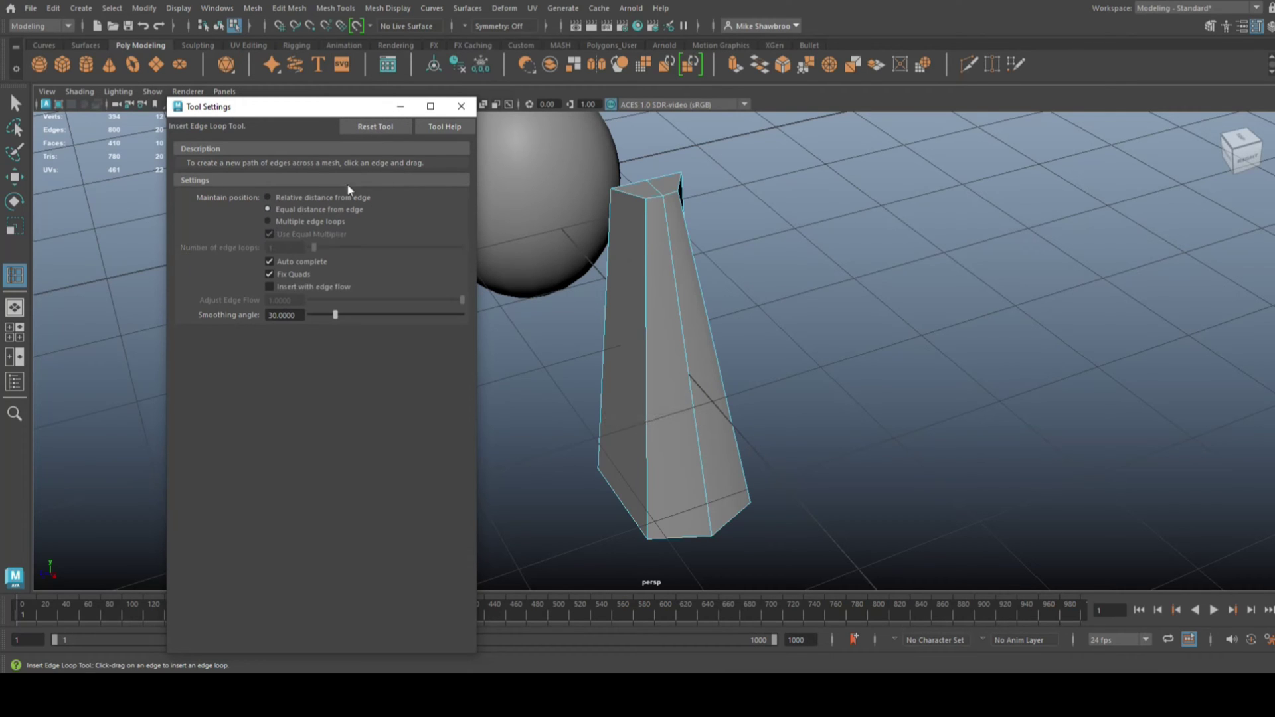
click(399, 108)
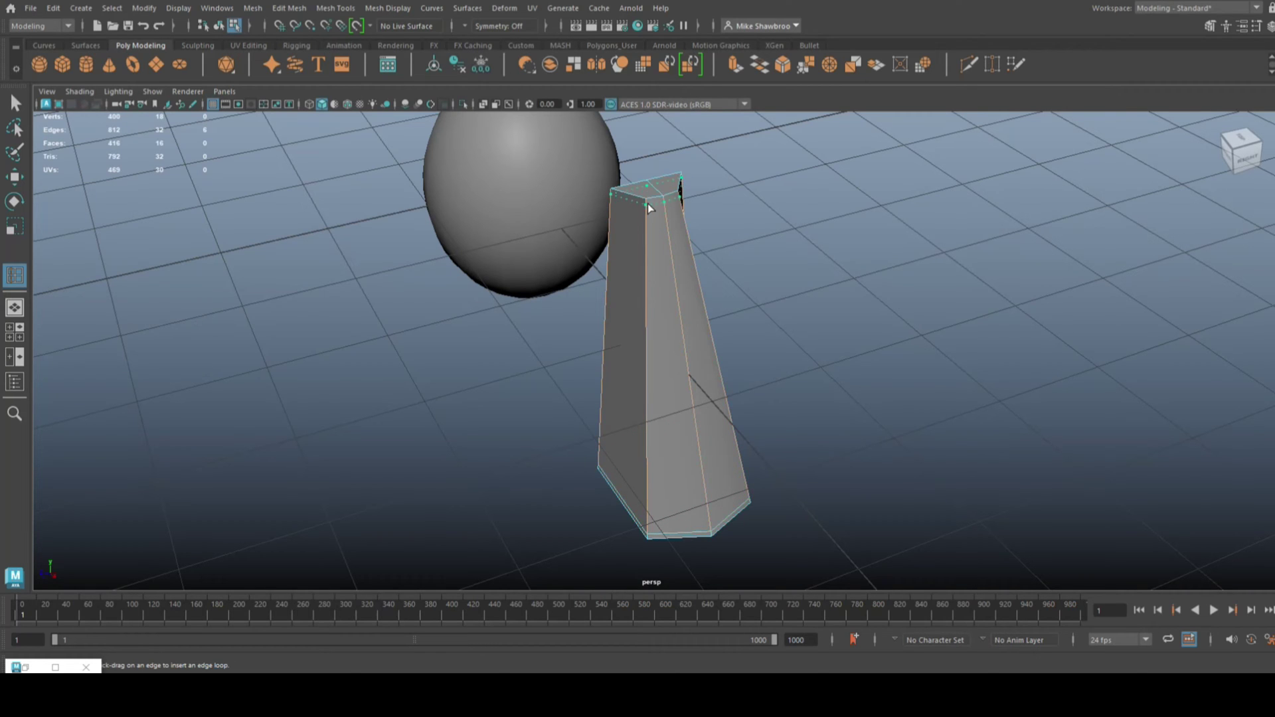
alt+drag(691, 374, 769, 390)
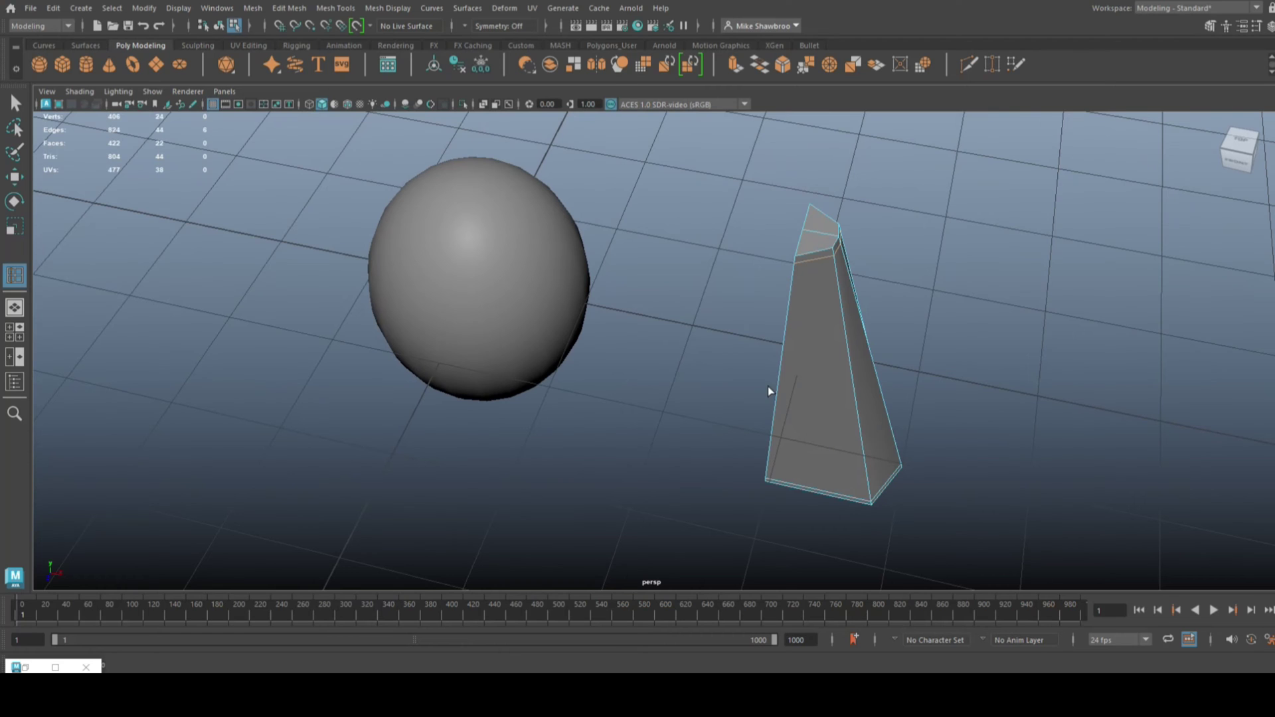
click(800, 255)
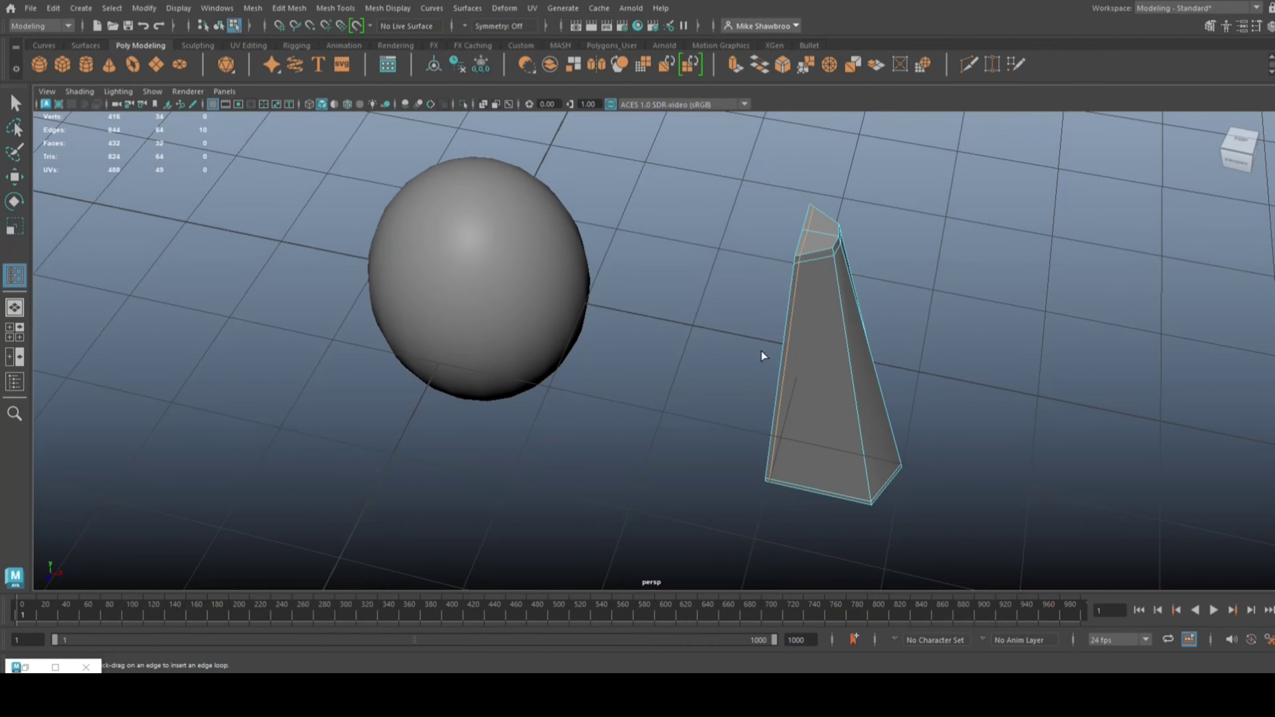
Step: Insert one more edge loop close to the lengthwise corner edge on the tapered block's opposite side
alt+drag(761, 351, 561, 372)
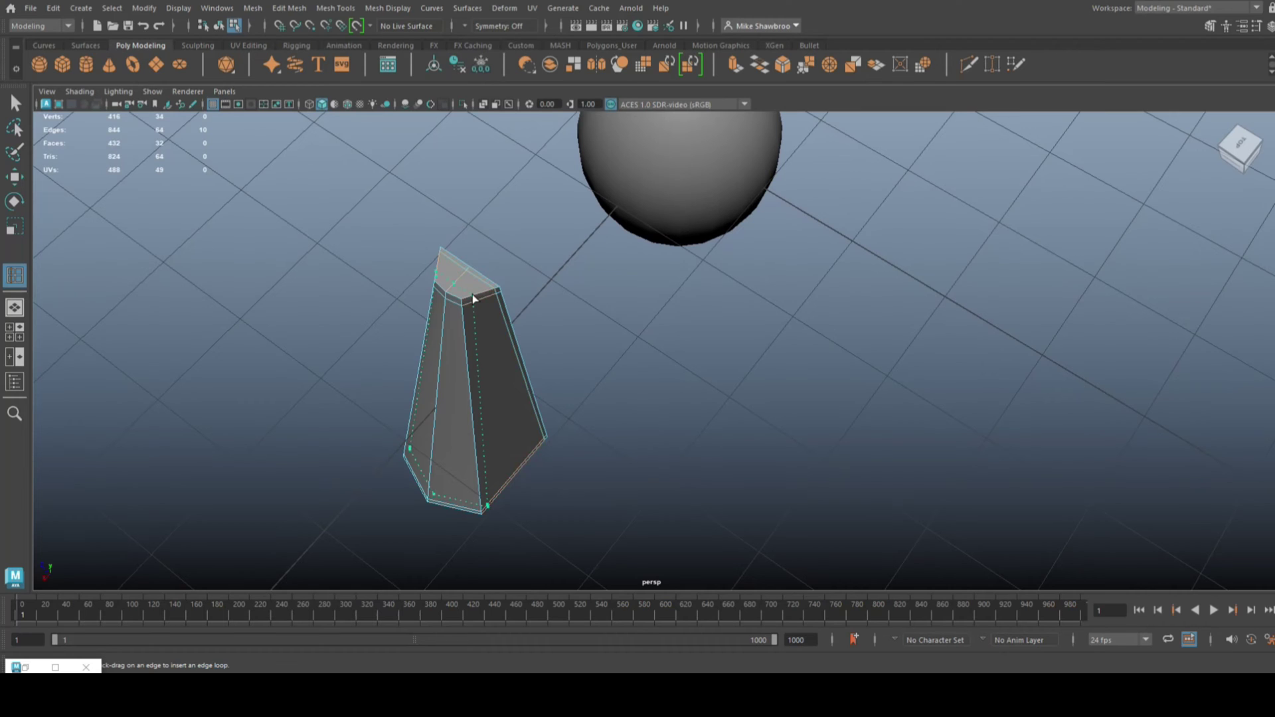
click(473, 295)
alt+drag(469, 300, 461, 331)
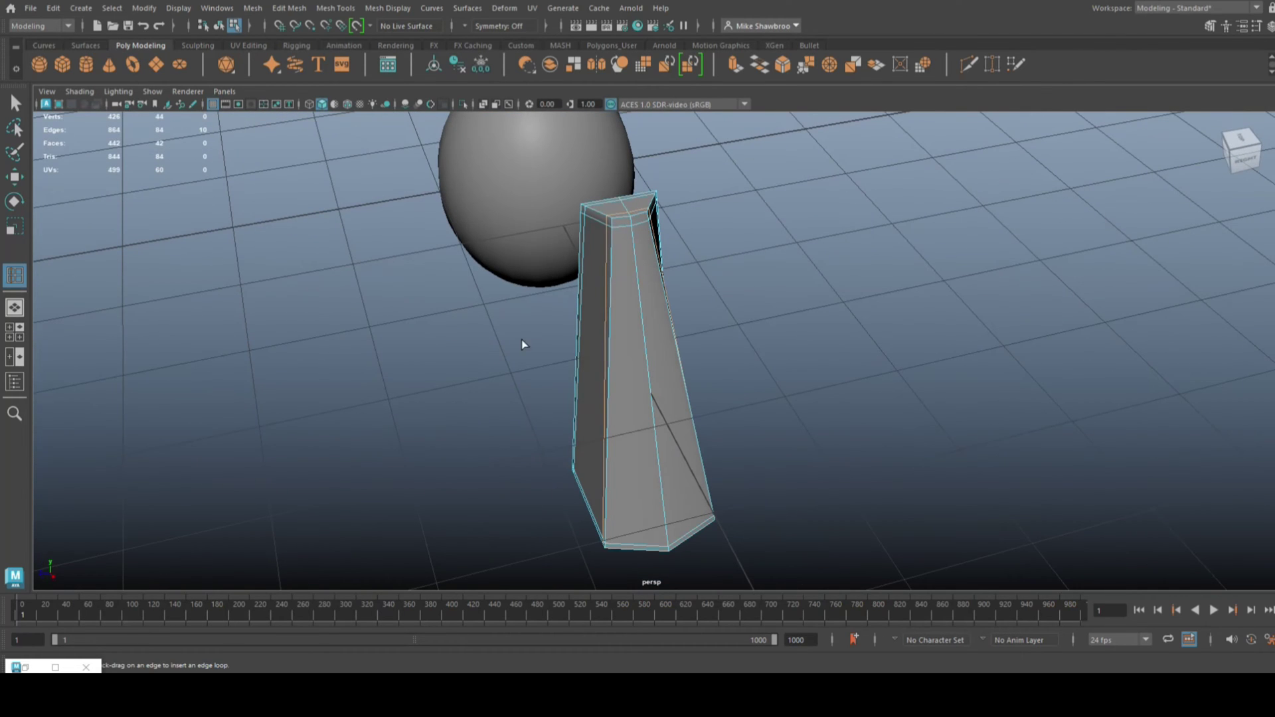
Step: Return the tapered block to object mode and display it with mesh smoothing
key(q)
right_drag(609, 285, 661, 271)
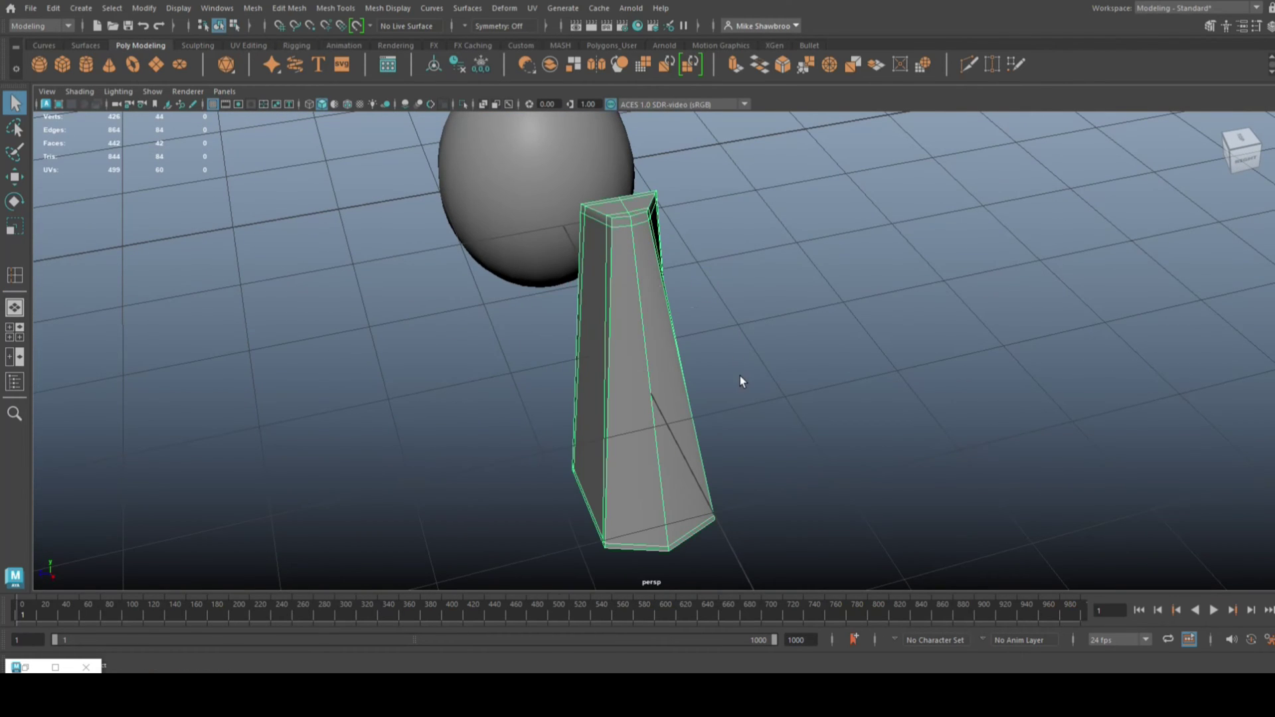
key(3)
click(740, 376)
Step: Move the smoothed block along X until it overlaps the side of the egg-shaped sphere
alt+drag(780, 365, 883, 356)
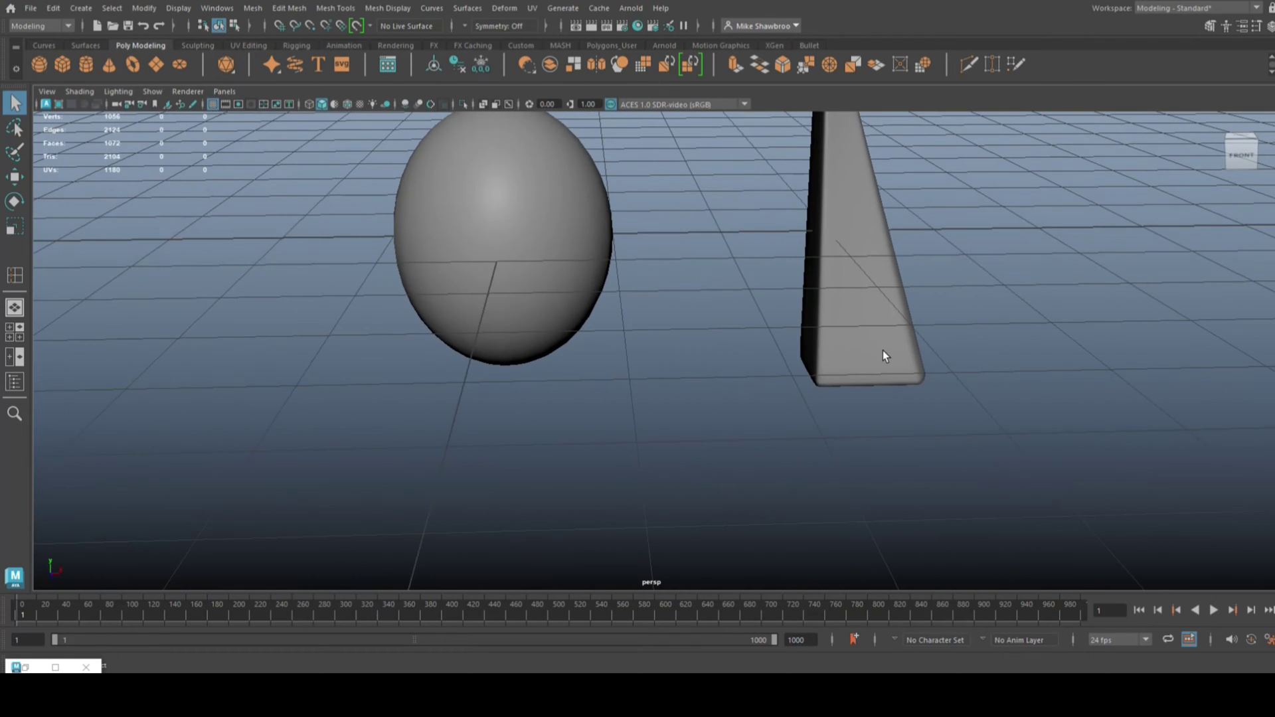
click(882, 356)
alt+drag(930, 298, 958, 433)
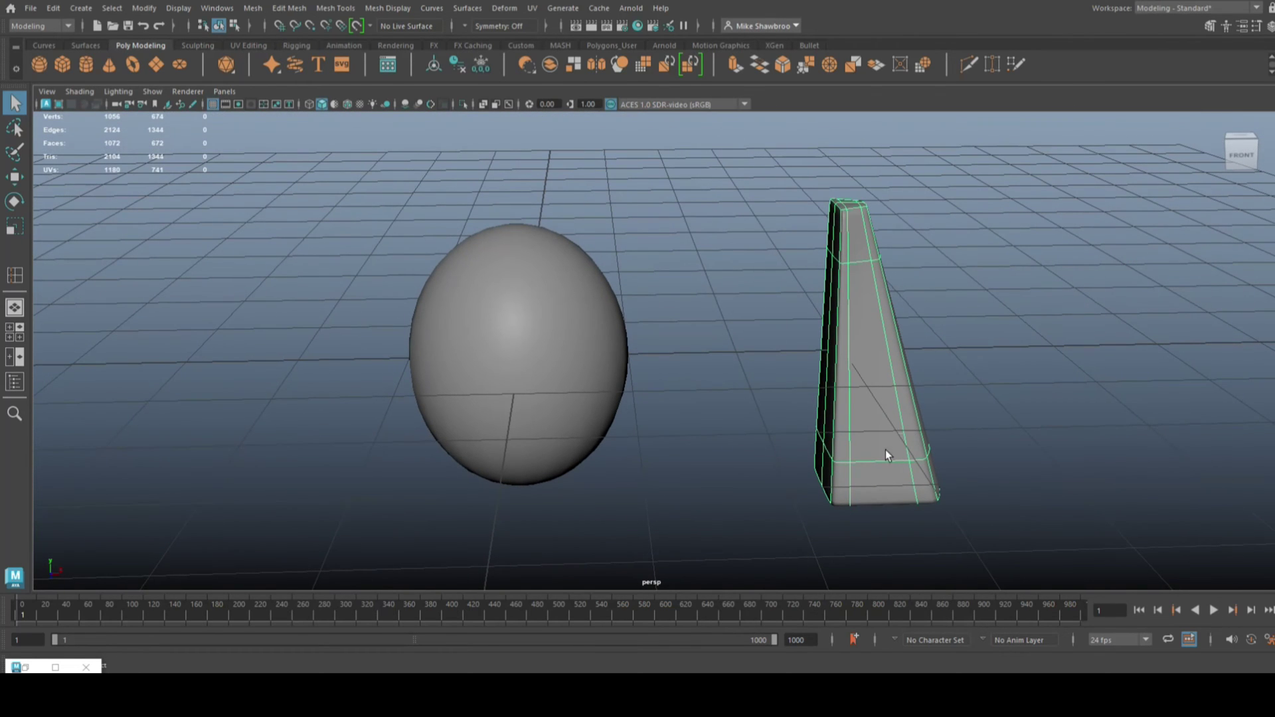
key(w)
drag(938, 353, 702, 403)
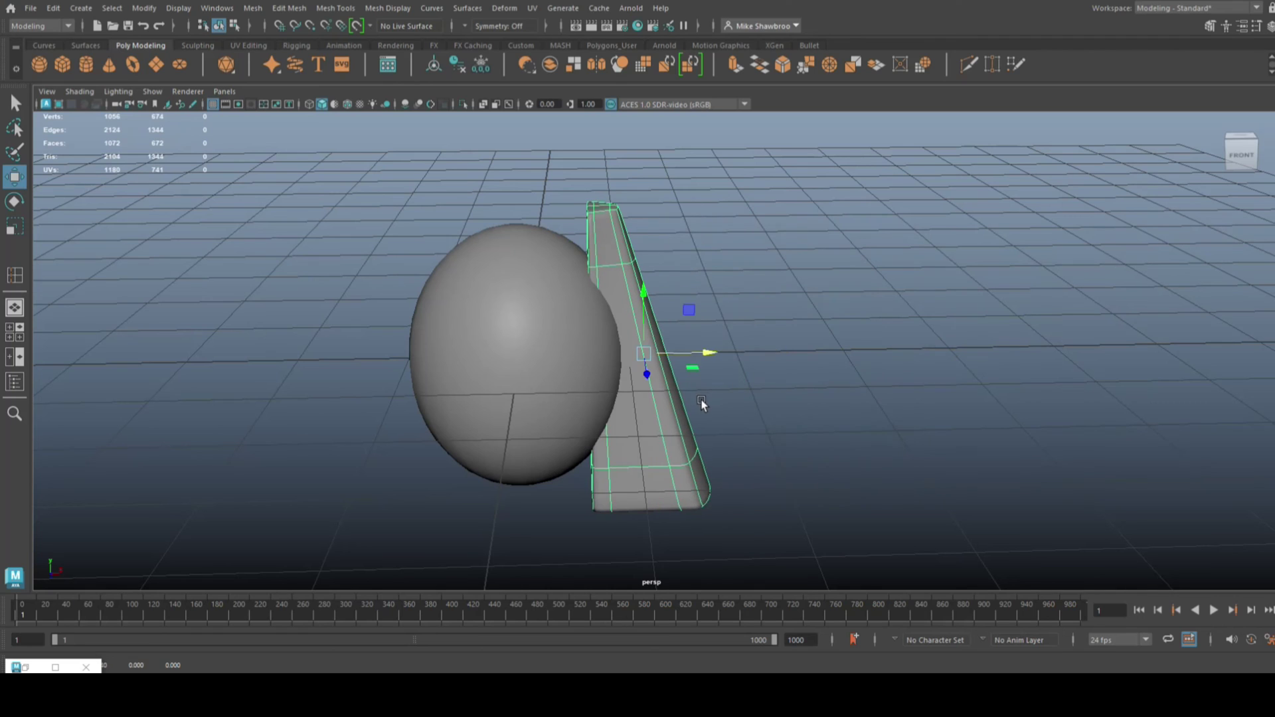
Step: Scale the block down uniformly to under half its size and fine-tune its rotation and X position against the sphere
key(r)
drag(640, 349, 524, 388)
key(e)
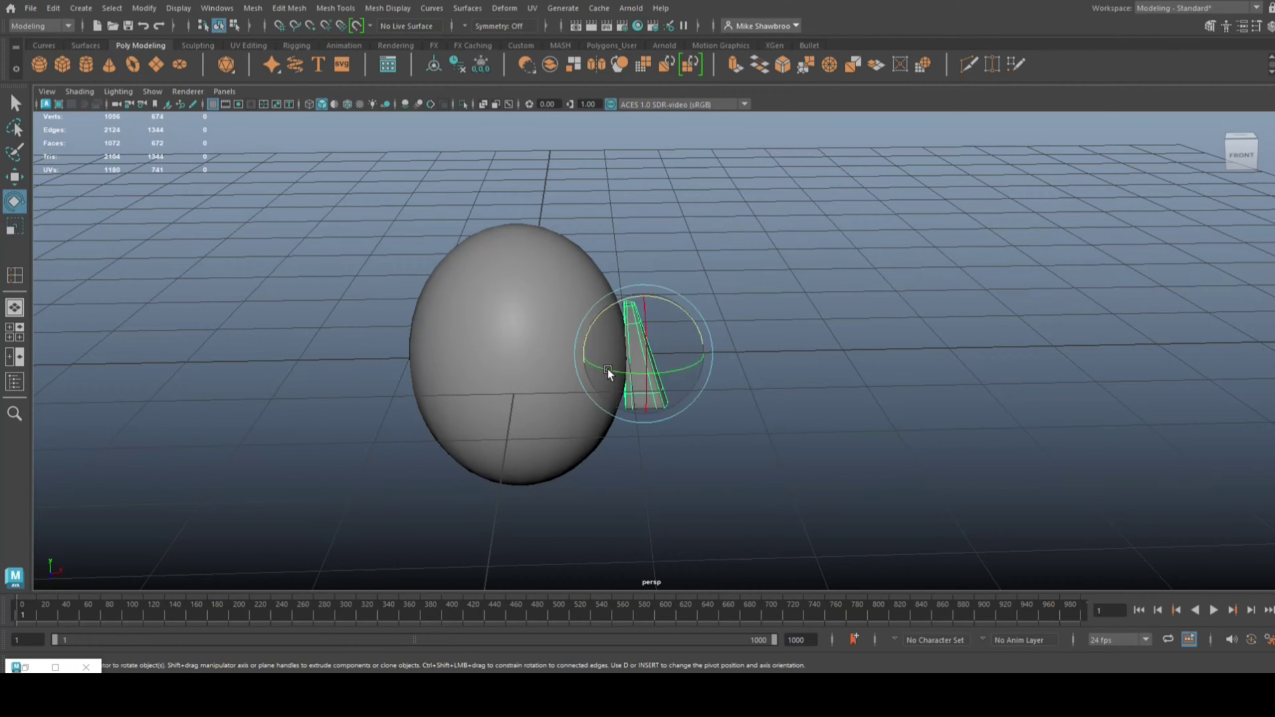
drag(671, 300, 667, 312)
key(w)
drag(706, 356, 701, 355)
Step: Scale the egg-shaped sphere slightly wider along X
mouse_move(697, 464)
alt+mouse_down()
mouse_move(731, 487)
mouse_move(714, 452)
alt+mouse_up()
click(524, 395)
alt+drag(555, 433, 578, 461)
right_click(743, 408)
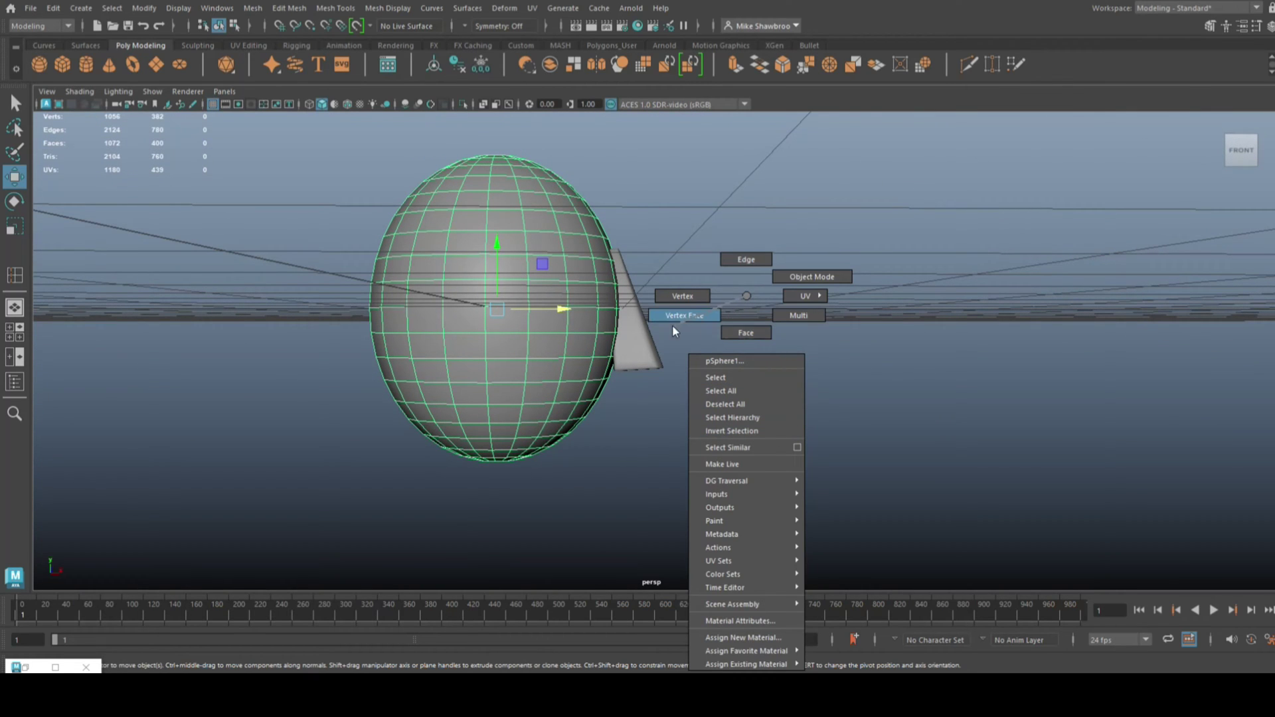
click(811, 276)
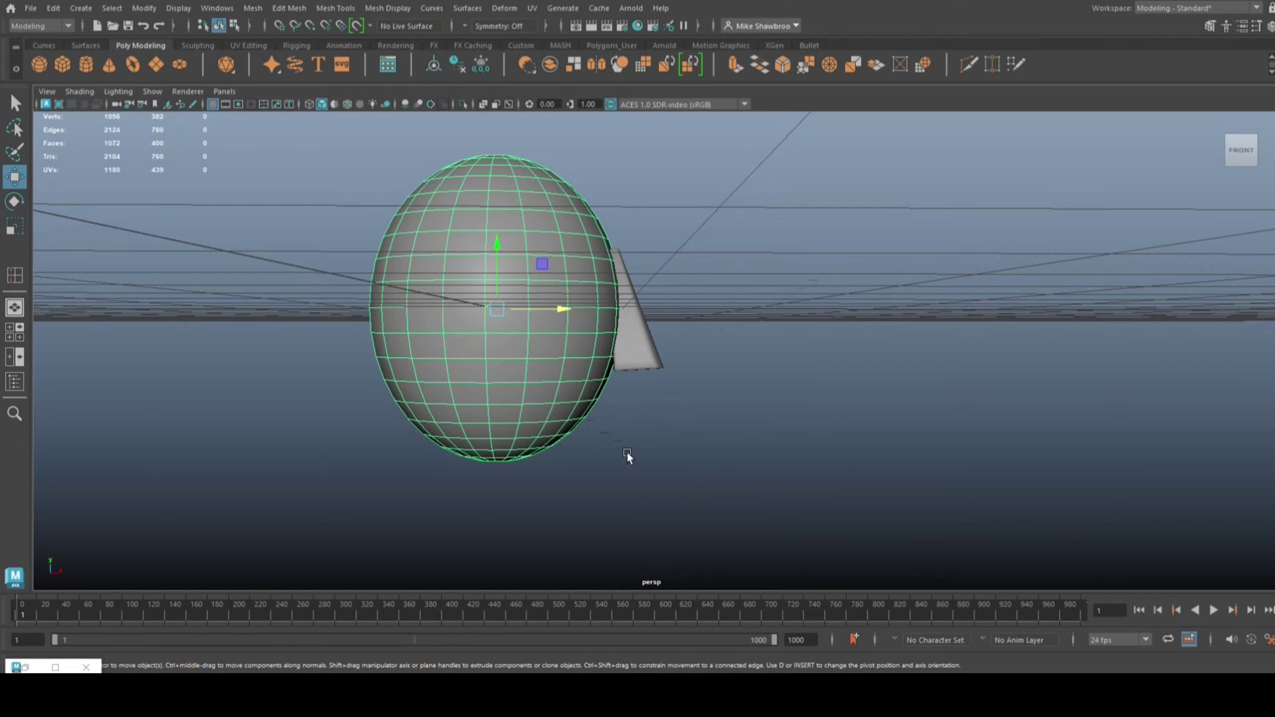
key(r)
drag(560, 308, 568, 307)
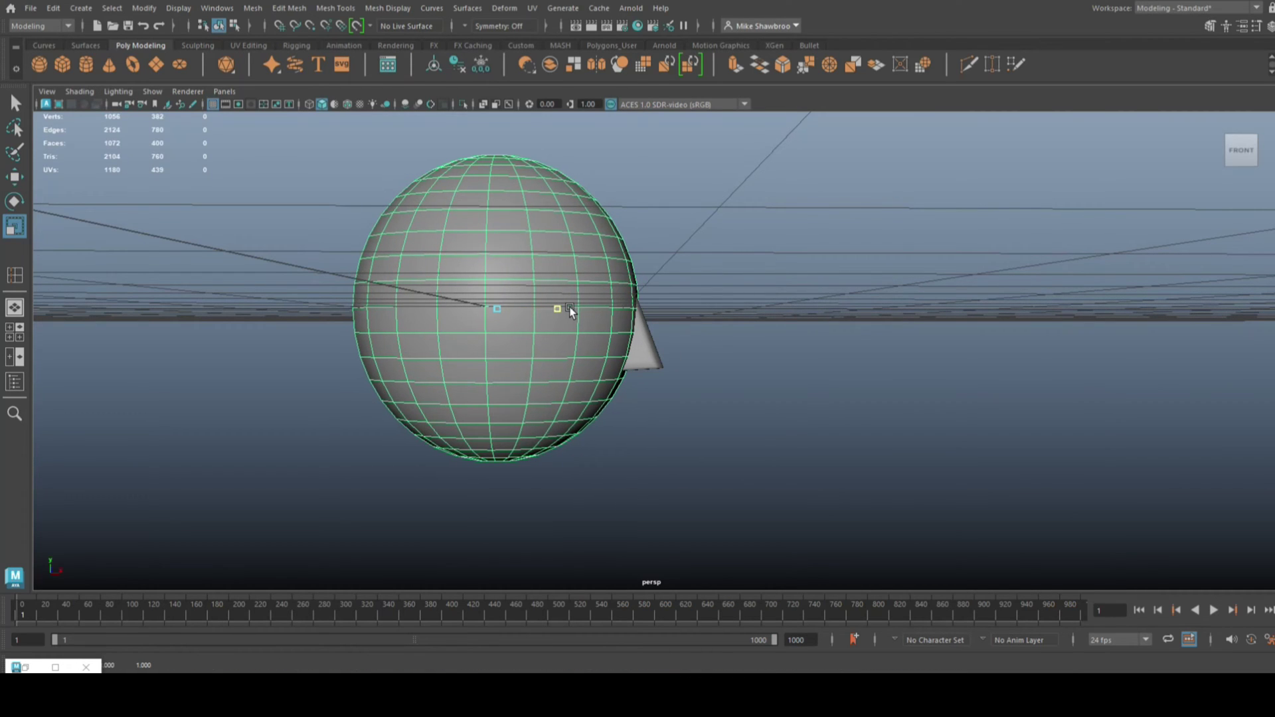
Step: Move the block outward along X so it protrudes from the widened sphere like a nose
click(648, 356)
key(w)
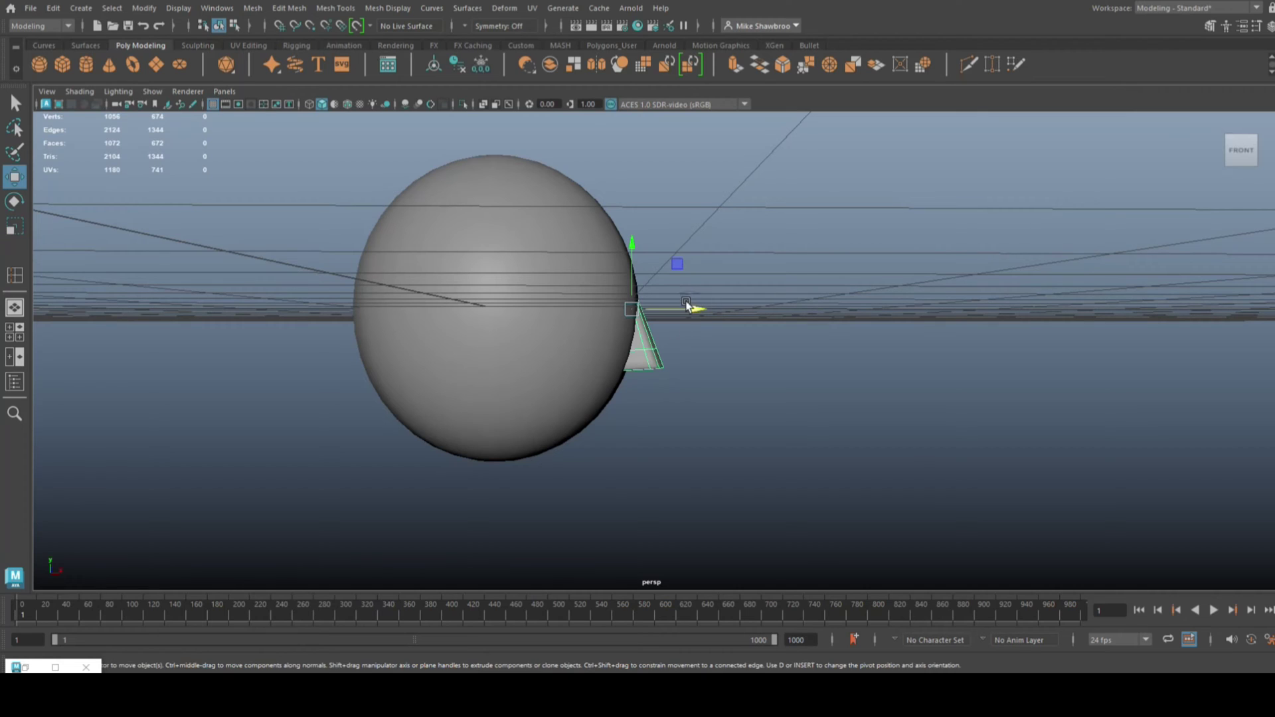
drag(692, 309, 723, 322)
drag(723, 322, 714, 321)
Step: Scale the nose block wider along Z
alt+drag(733, 386, 612, 435)
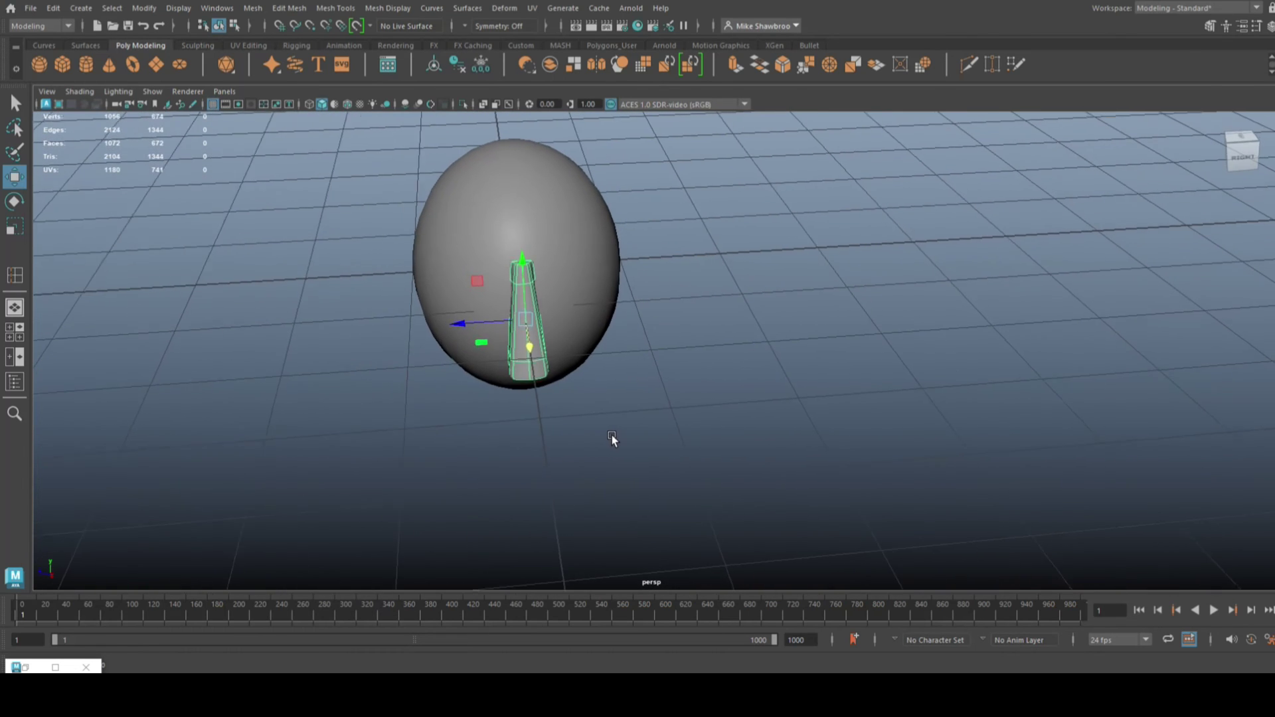
key(r)
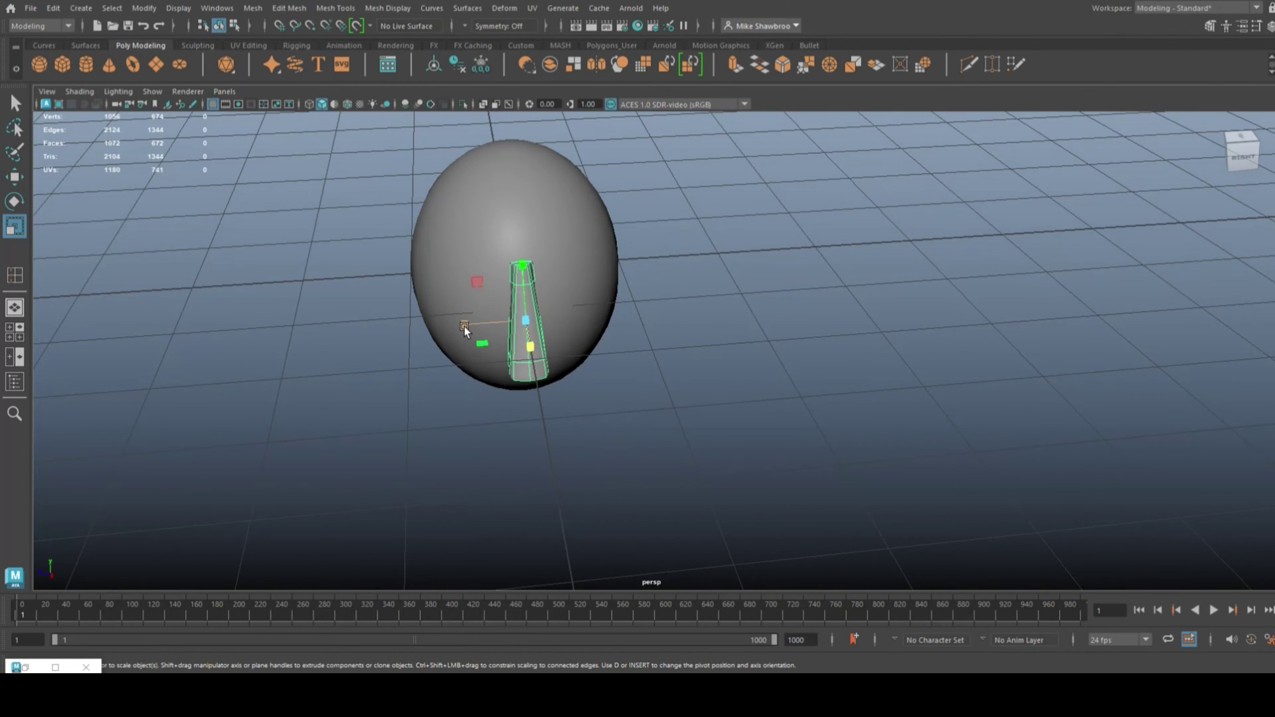
drag(464, 326, 431, 336)
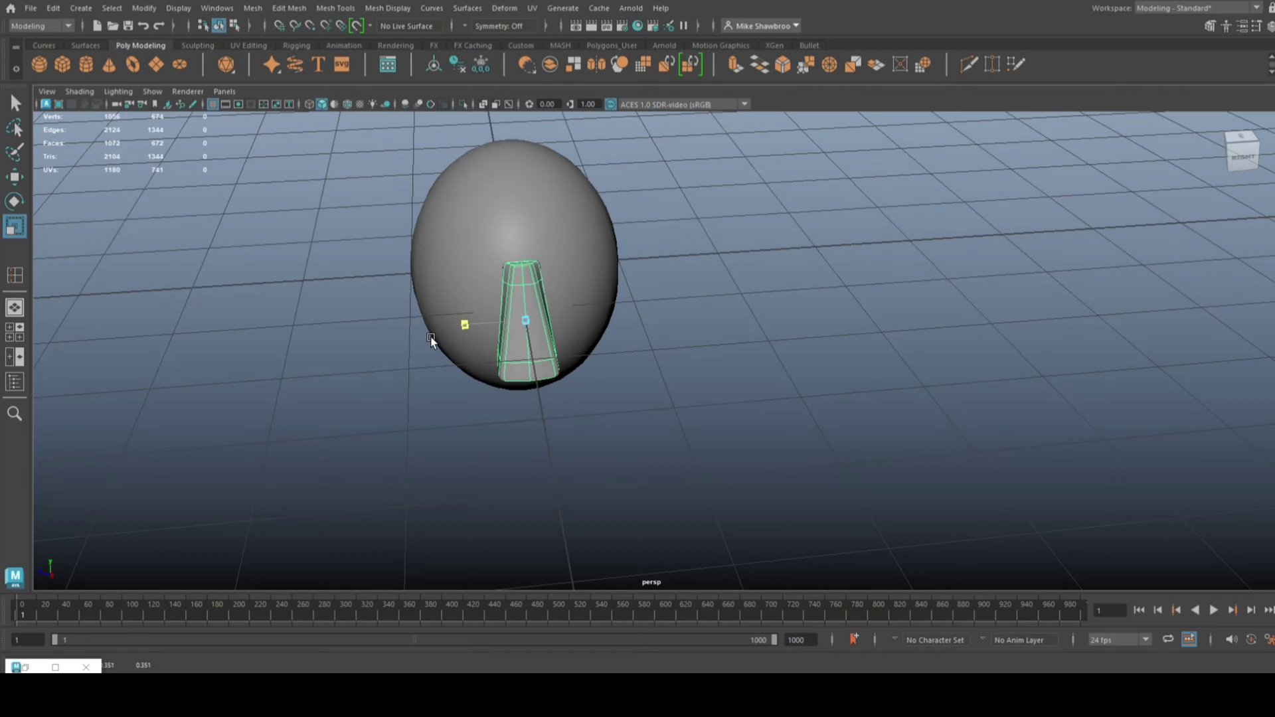
Step: Add a nonlinear Bend deformer to the nose block and give it a slight negative curvature
alt+drag(465, 412, 600, 396)
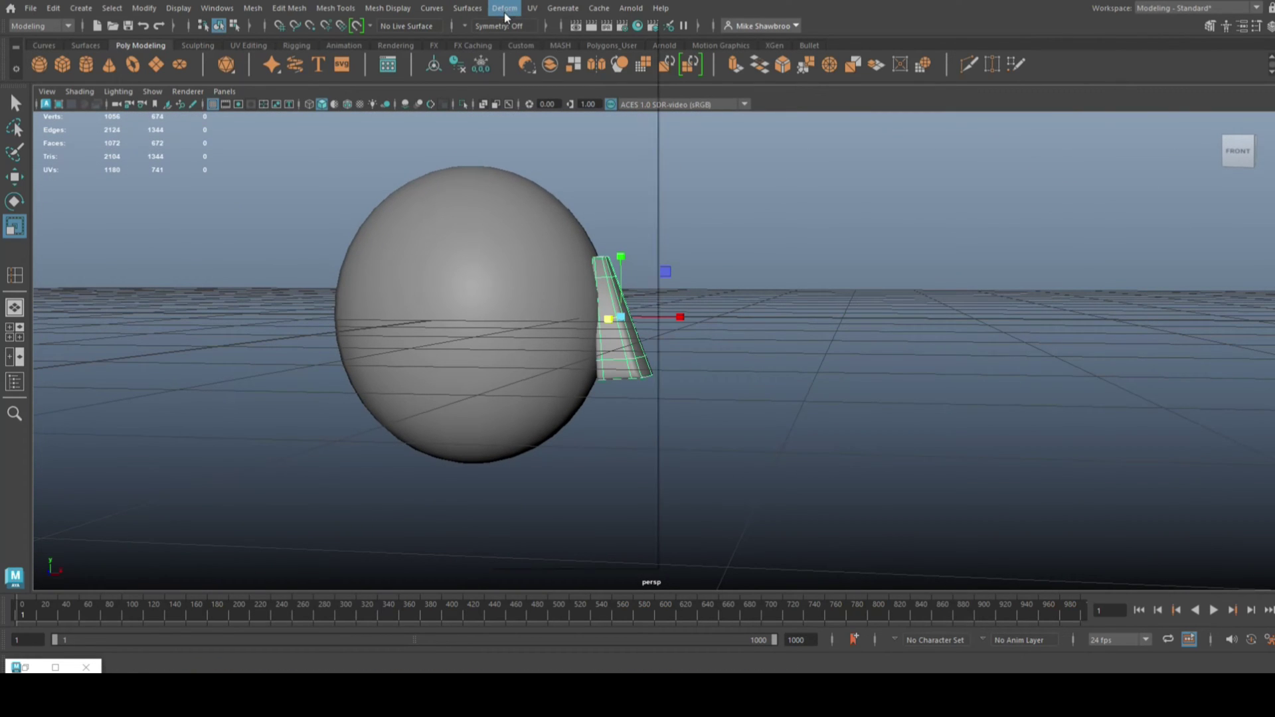
click(506, 8)
mouse_move(573, 256)
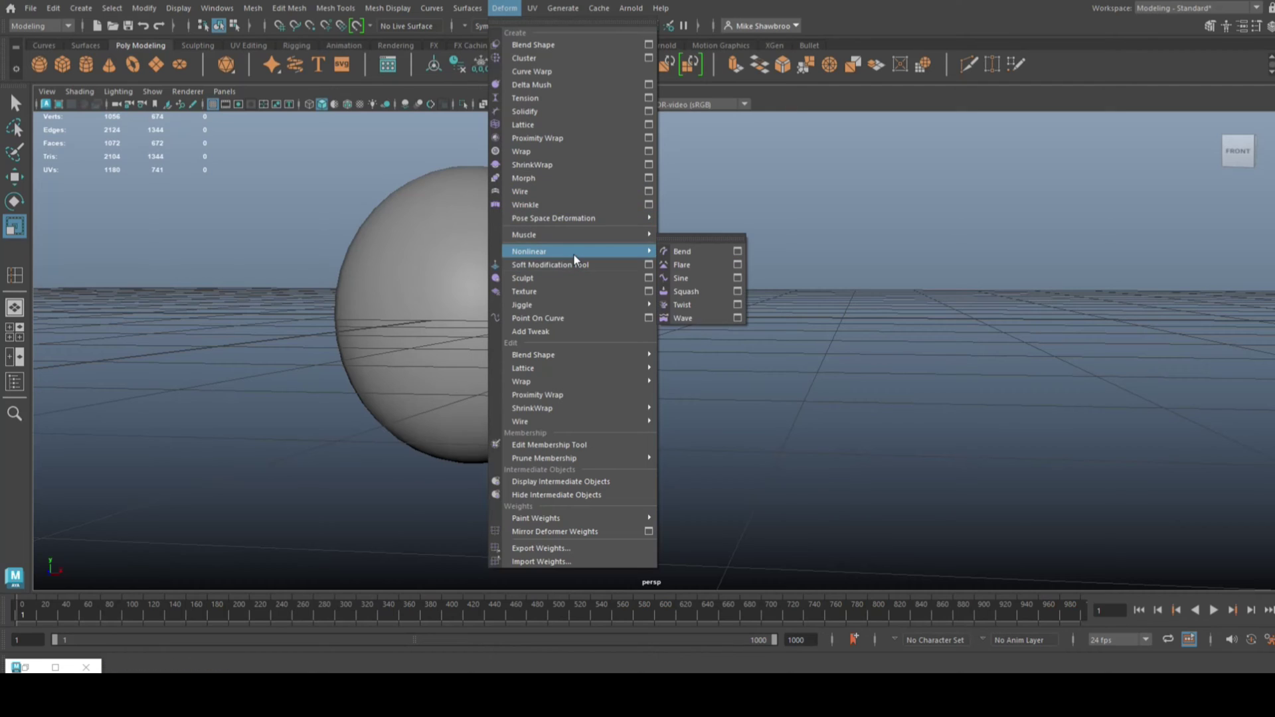
click(704, 251)
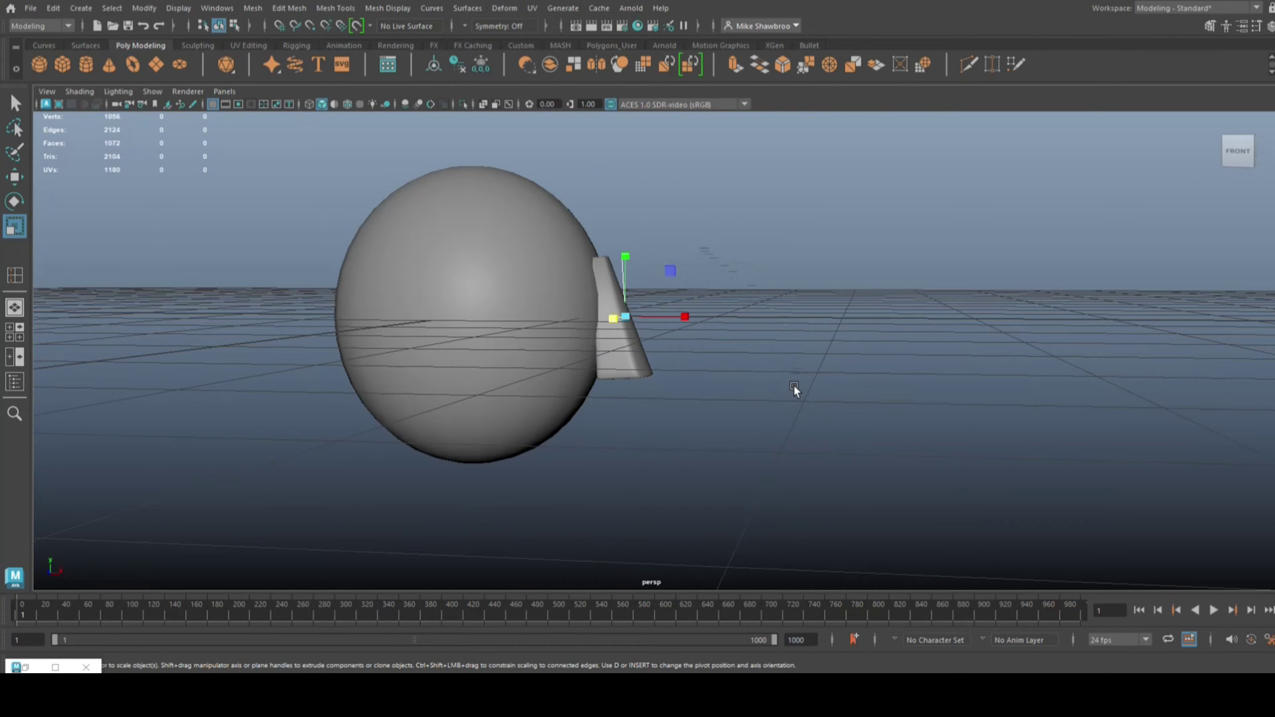
key(ctrl+a)
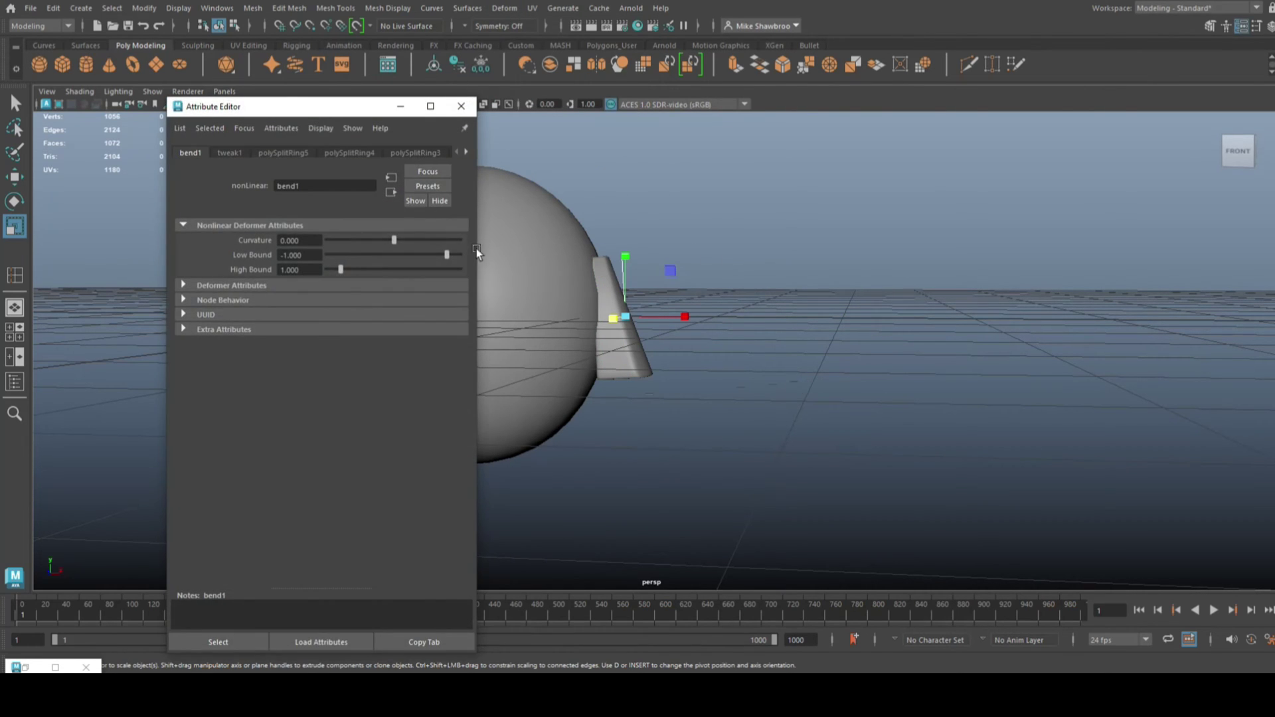
drag(395, 243, 388, 245)
click(462, 112)
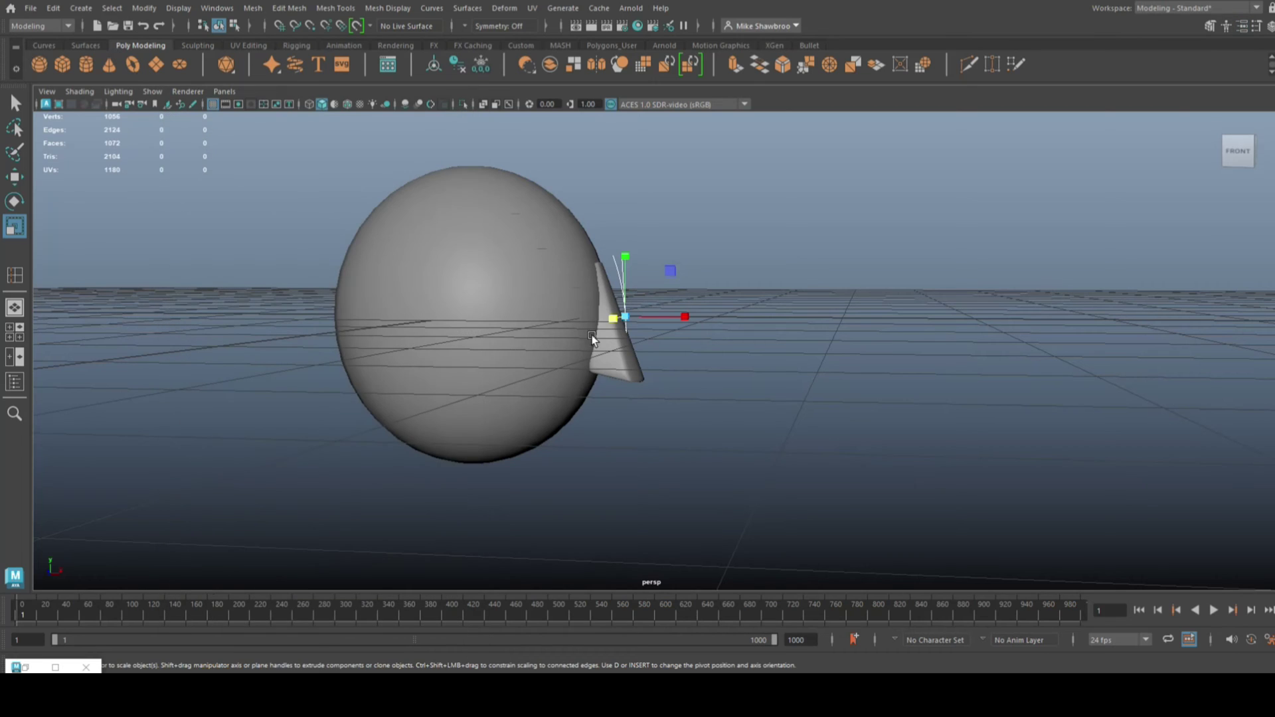
Step: Nudge the sphere slightly along X toward the bent nose block
click(519, 344)
key(w)
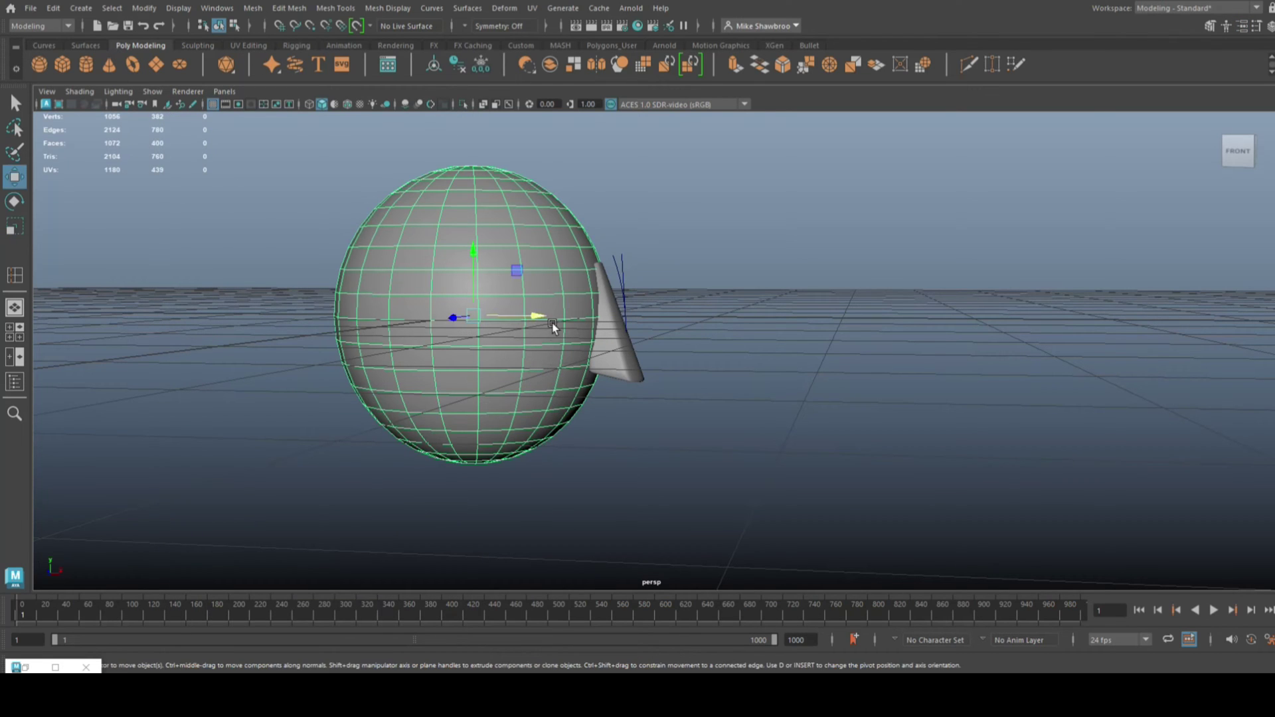
drag(534, 312, 535, 321)
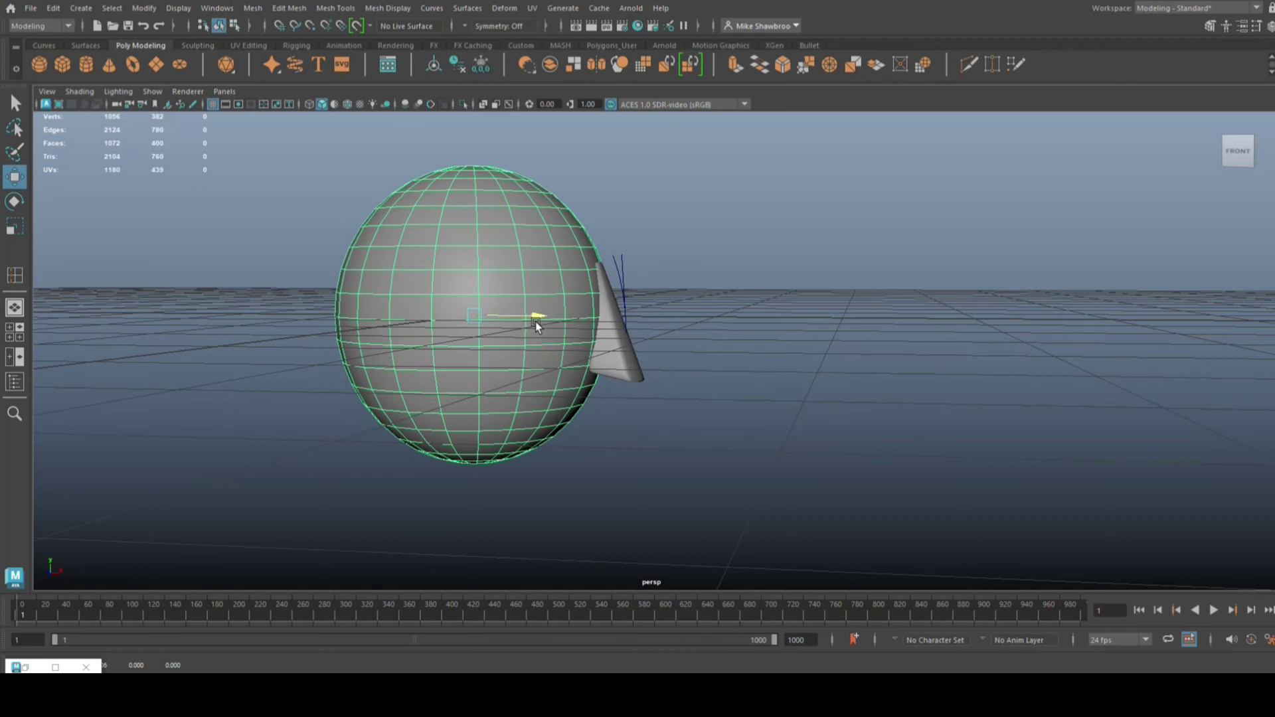
Step: Delete the construction history of the sphere and the nose block together
click(790, 376)
alt+drag(790, 376, 666, 435)
drag(241, 174, 709, 459)
click(54, 8)
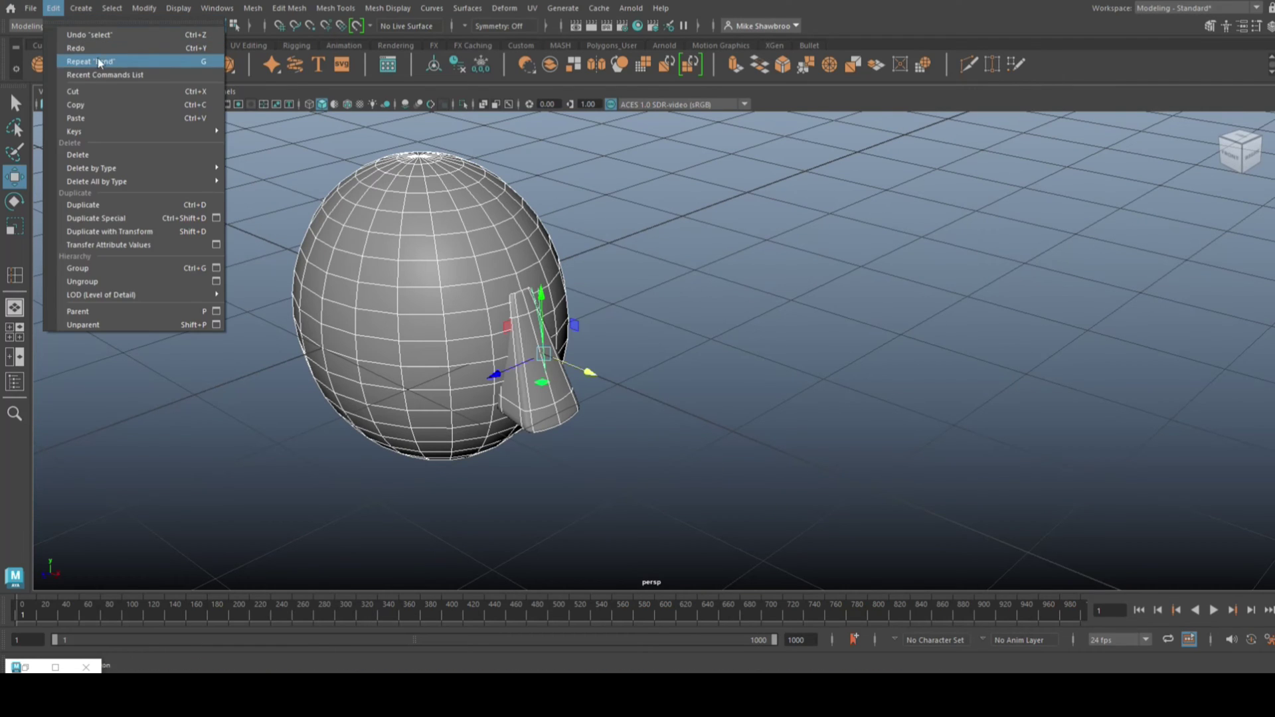
mouse_move(145, 168)
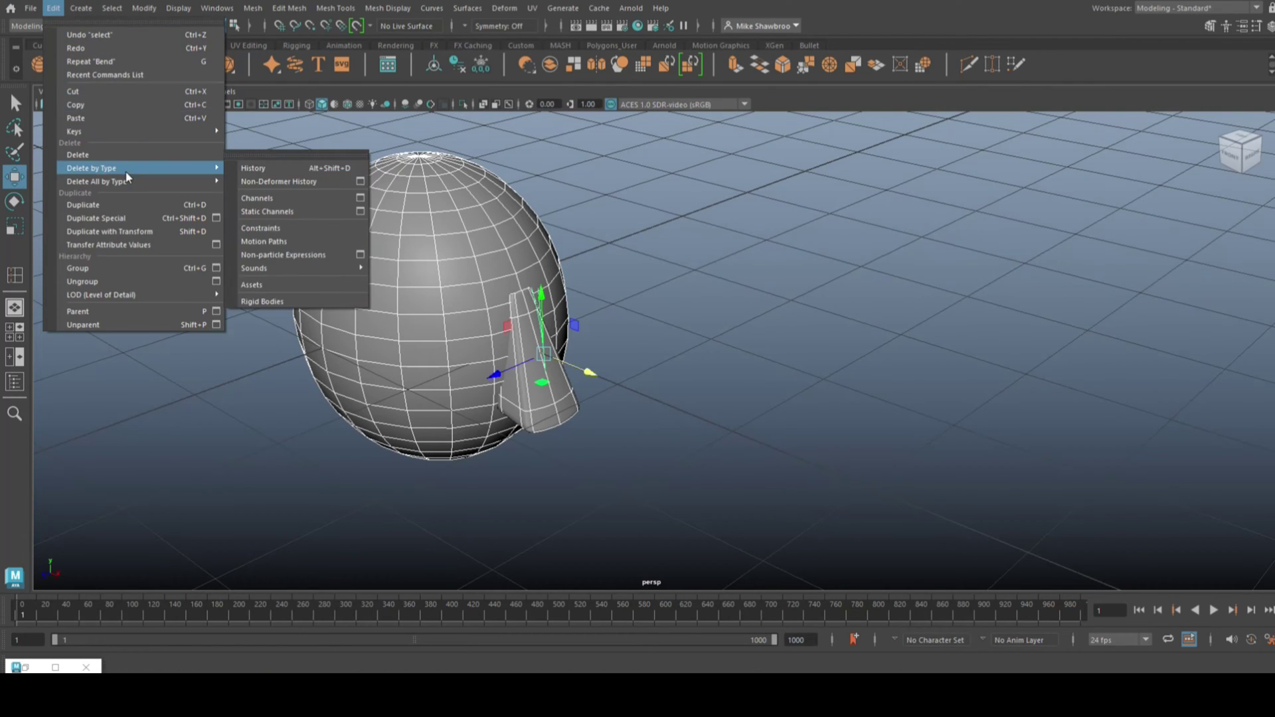
click(277, 170)
click(779, 356)
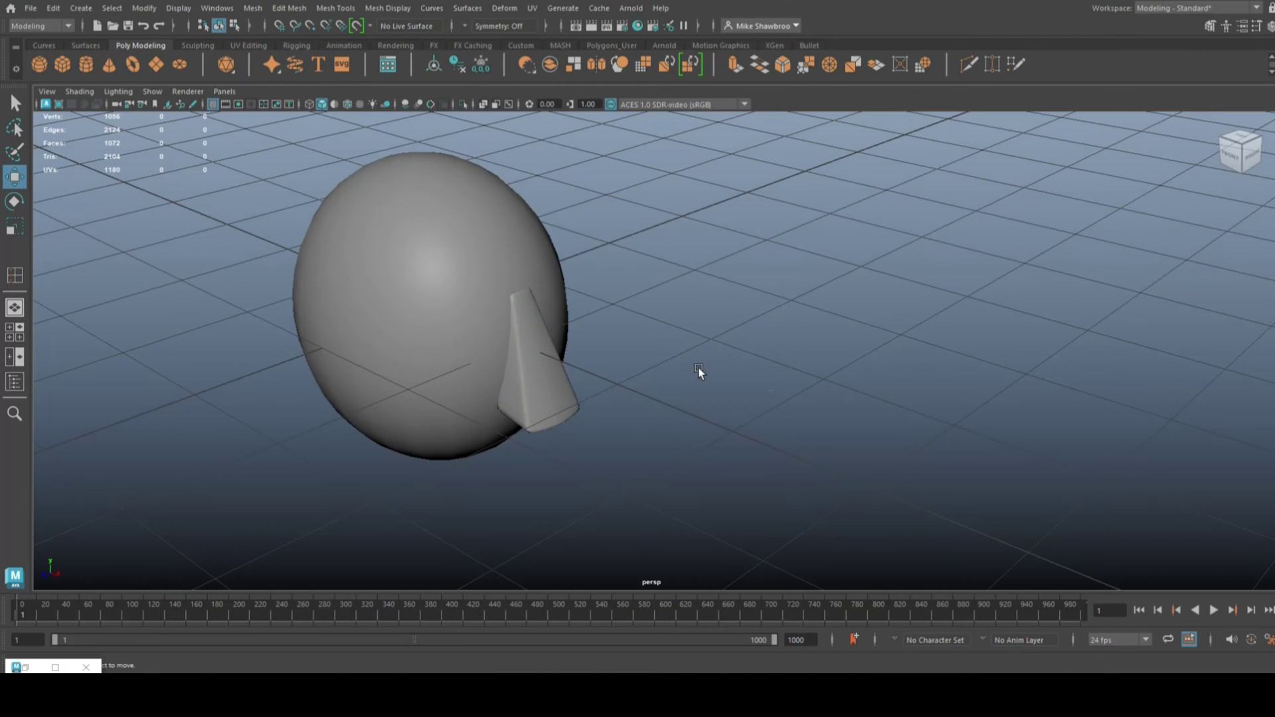
Step: Delete the nose block and the sphere to clear the scene
alt+drag(697, 370, 763, 387)
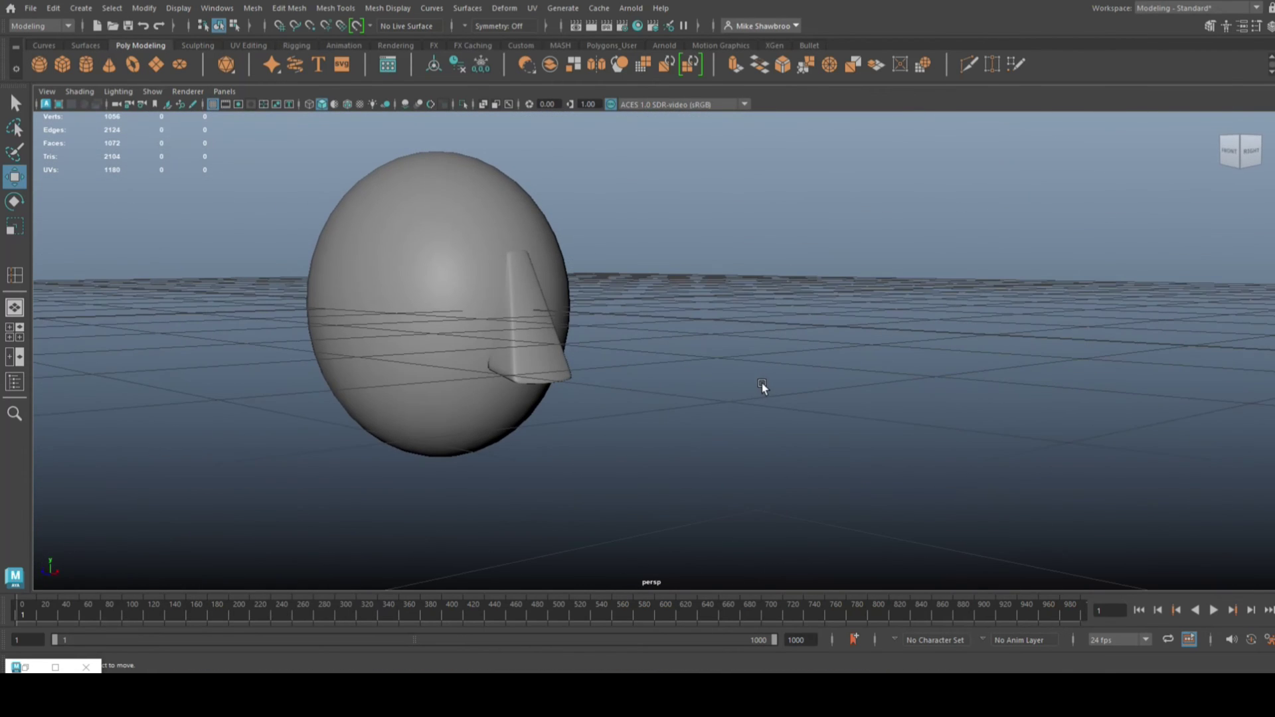
alt+drag(668, 401, 623, 421)
click(507, 389)
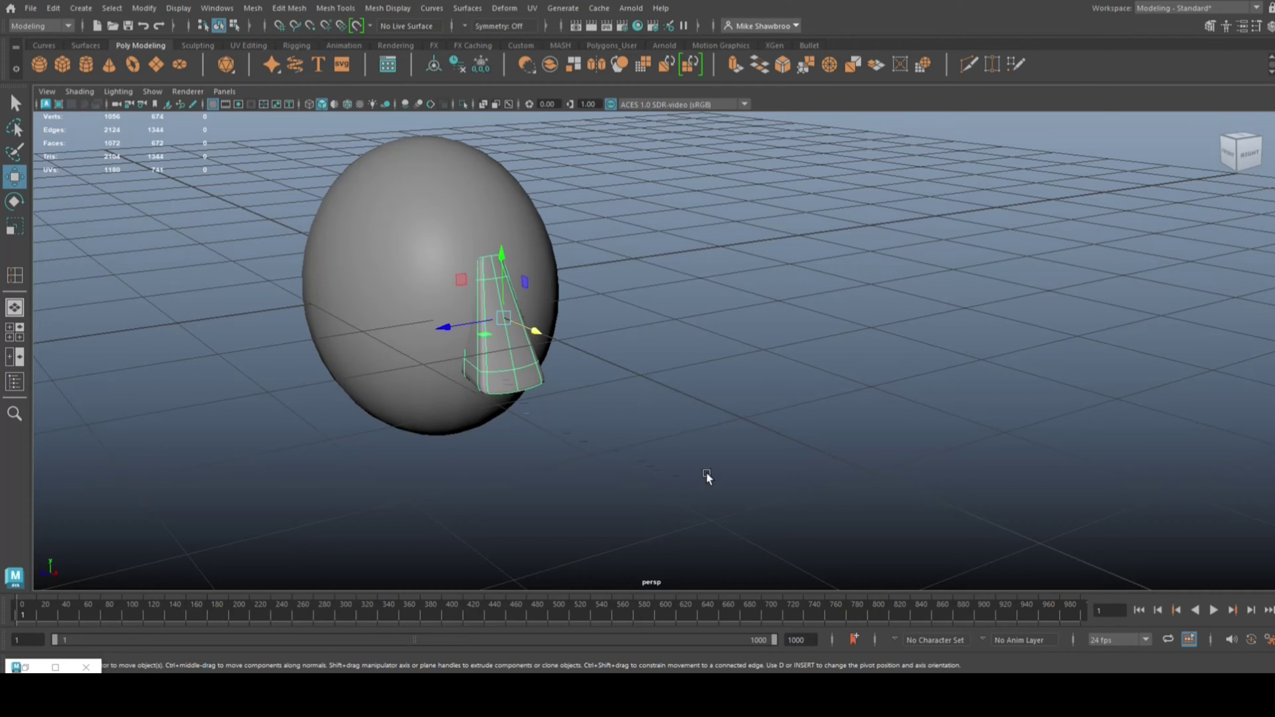
key(Delete)
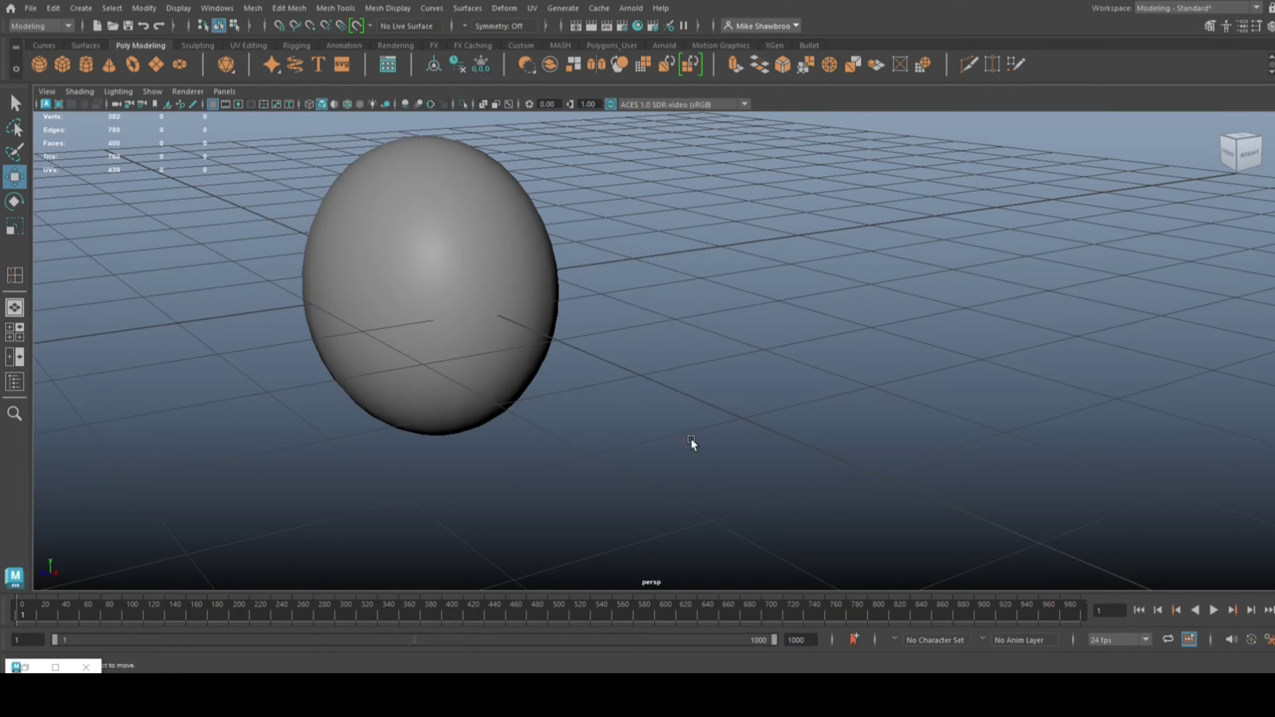
click(433, 316)
key(Delete)
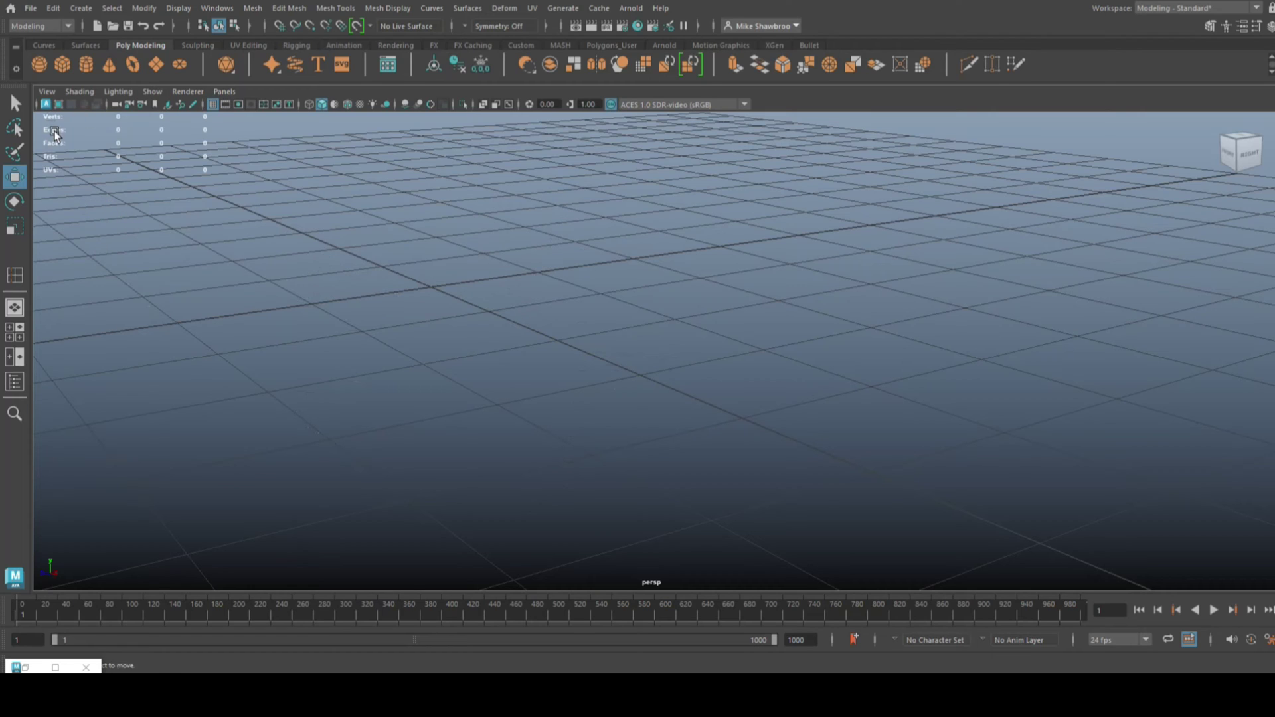
Step: Create a polygon plane at the origin and frame it in the view
click(156, 65)
scroll(547, 412, up, 3)
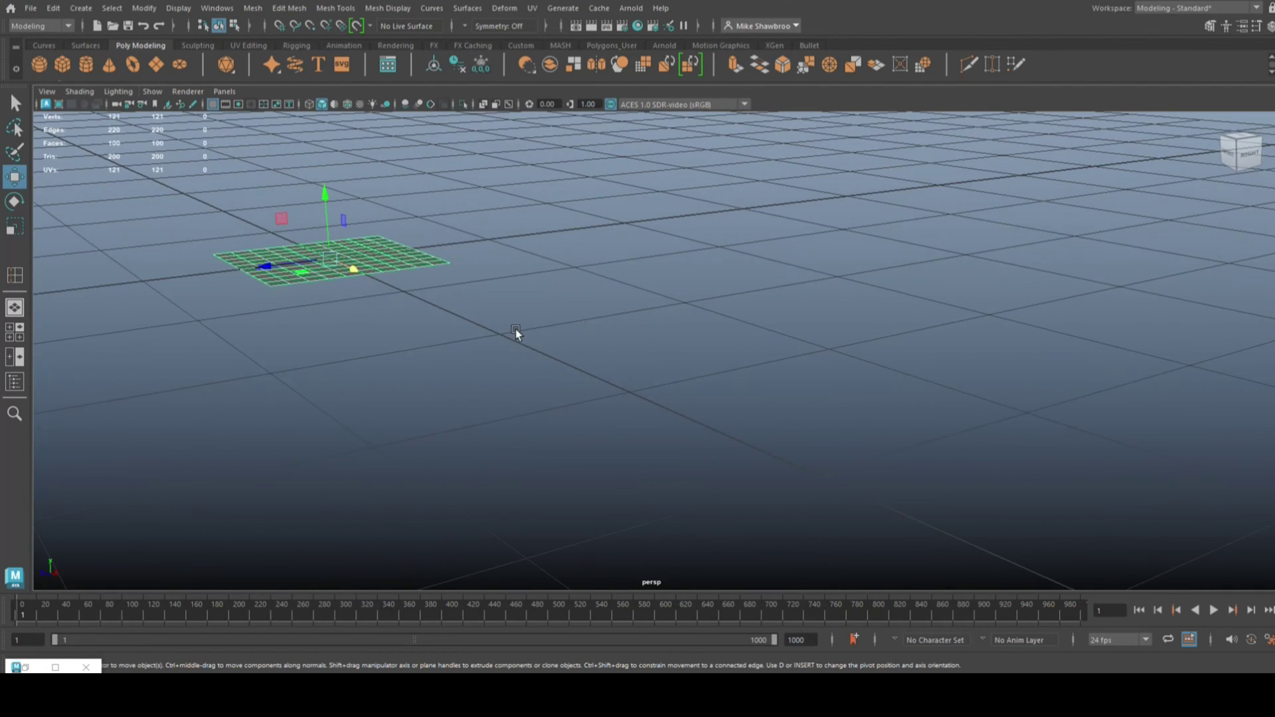
key(f)
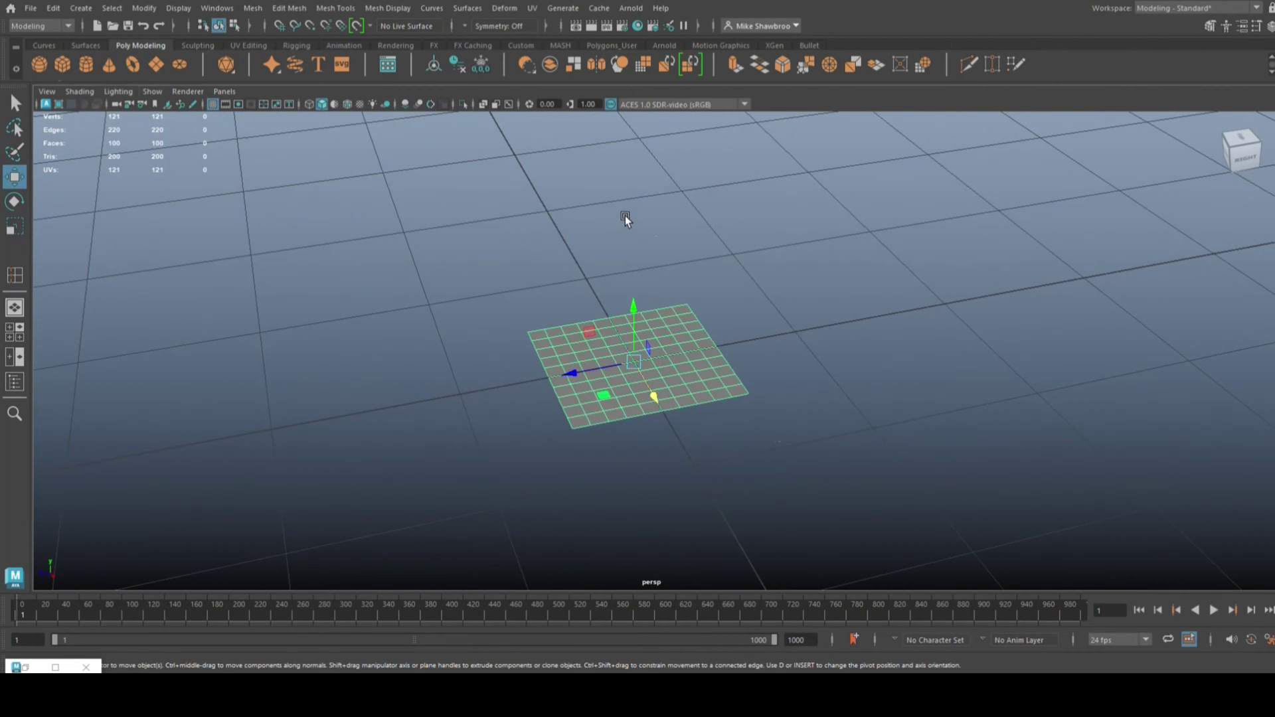
Step: Set the plane's Subdivisions Width and Subdivisions Height to 1
key(ctrl+a)
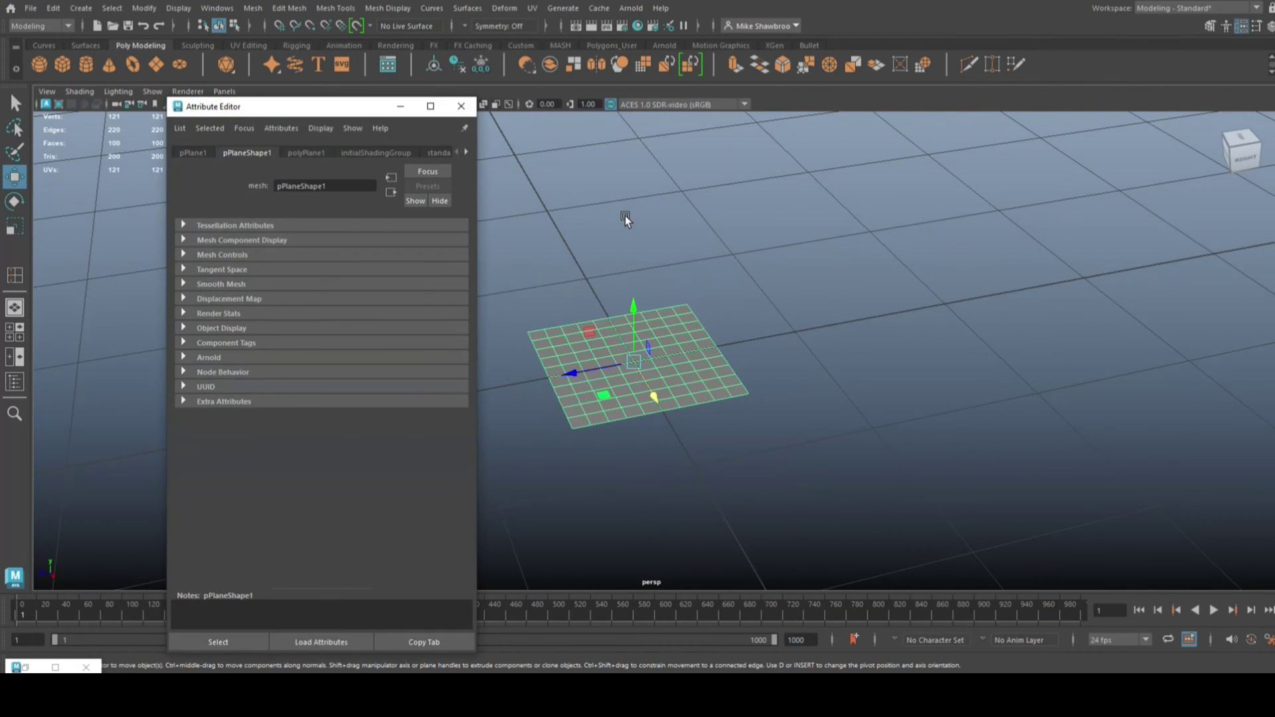
click(308, 152)
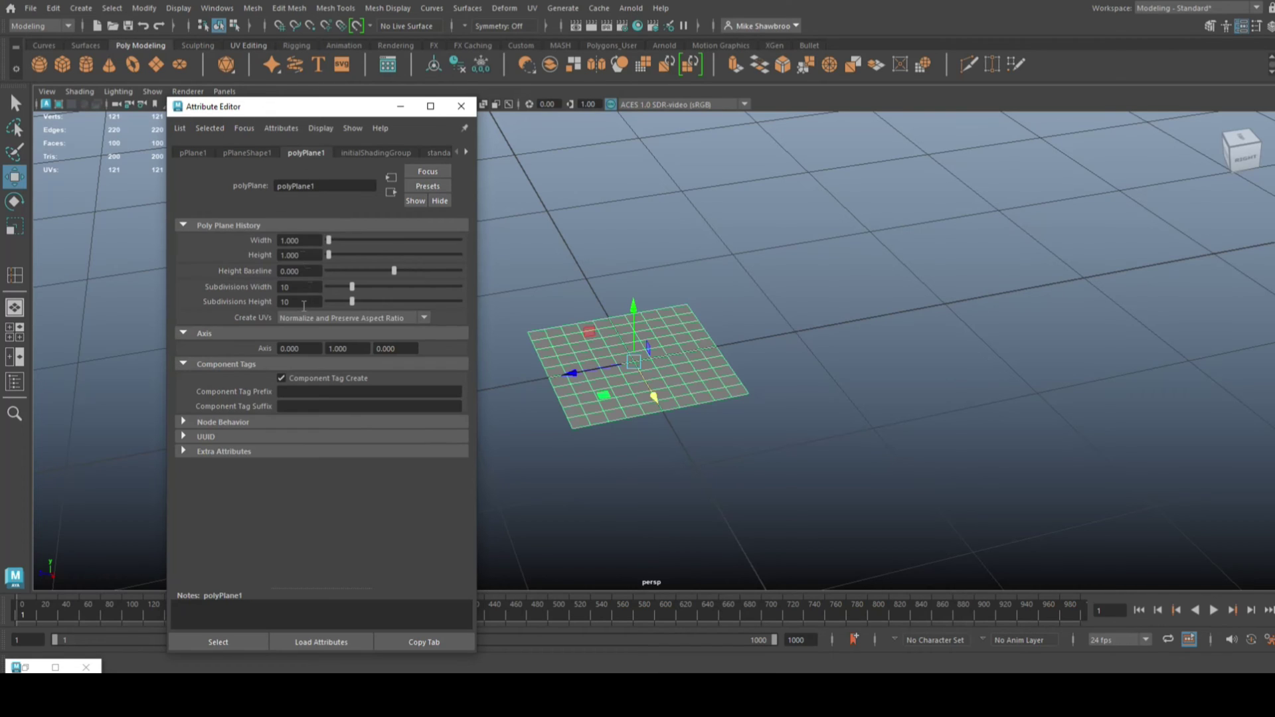
drag(309, 289, 255, 285)
text(1)
key(Tab)
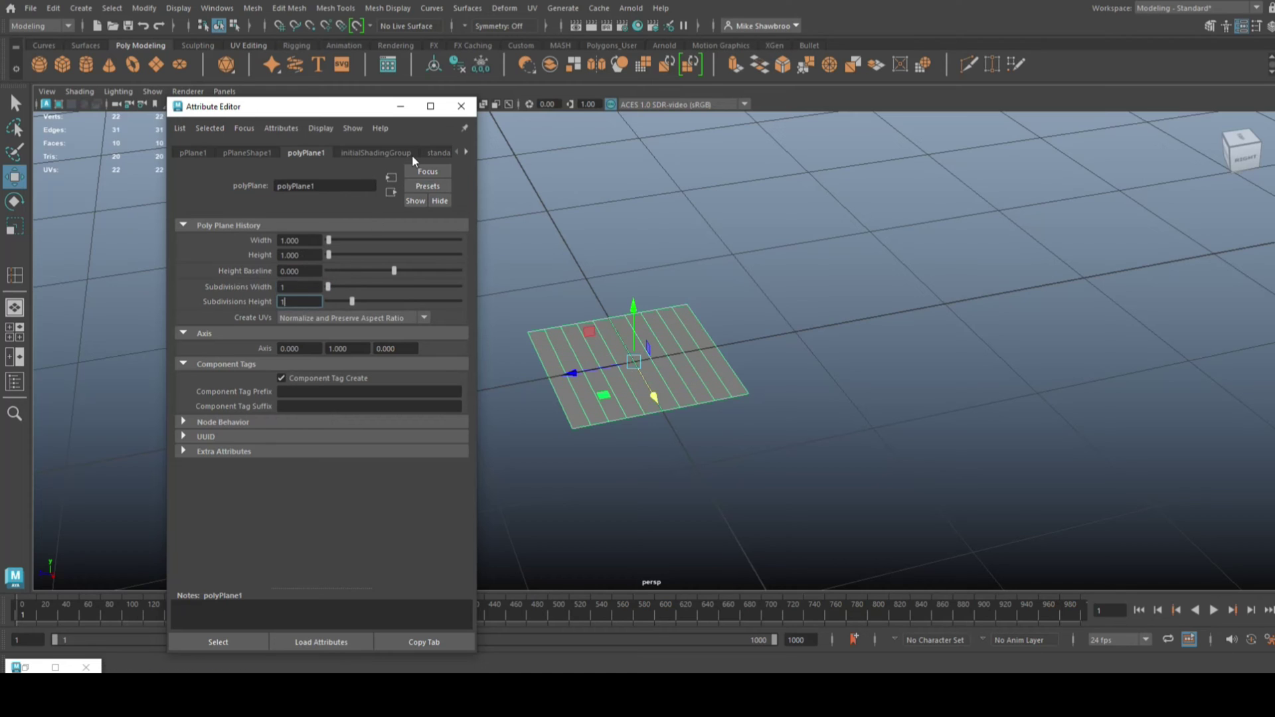
text(1)
click(461, 106)
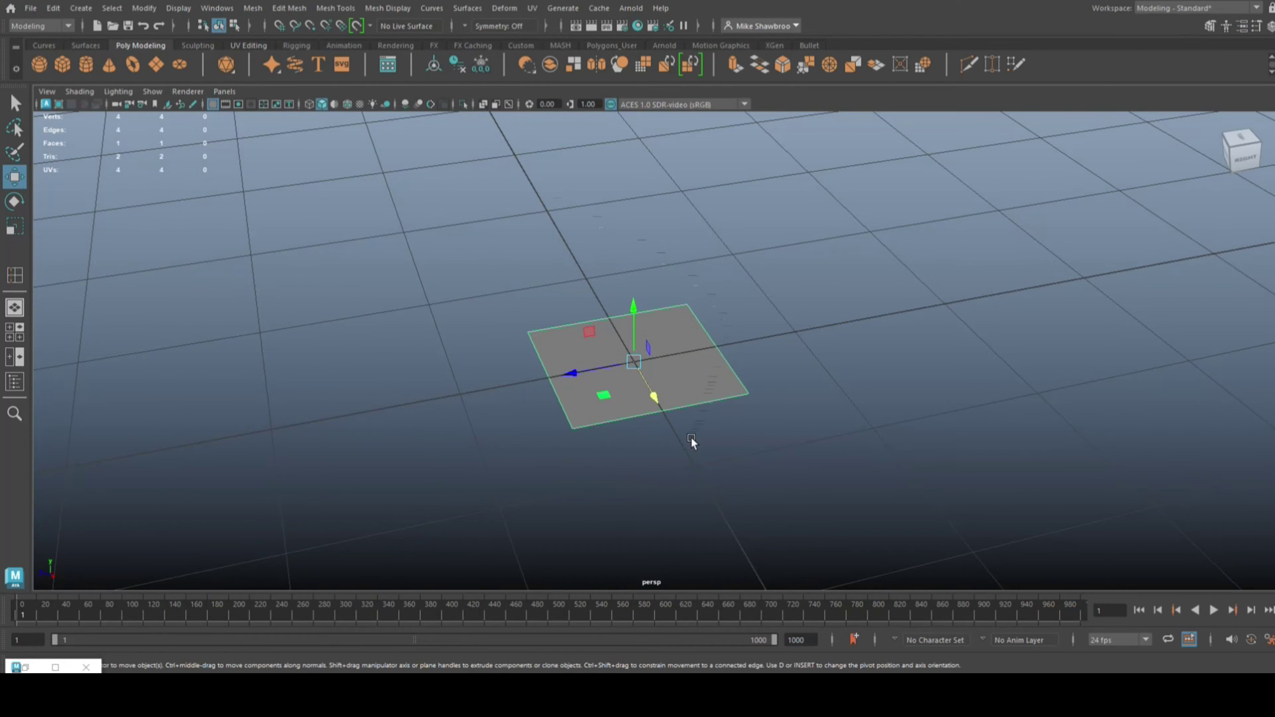
Step: Scale the plane along Z to about twice its original length
alt+drag(691, 442, 674, 453)
key(r)
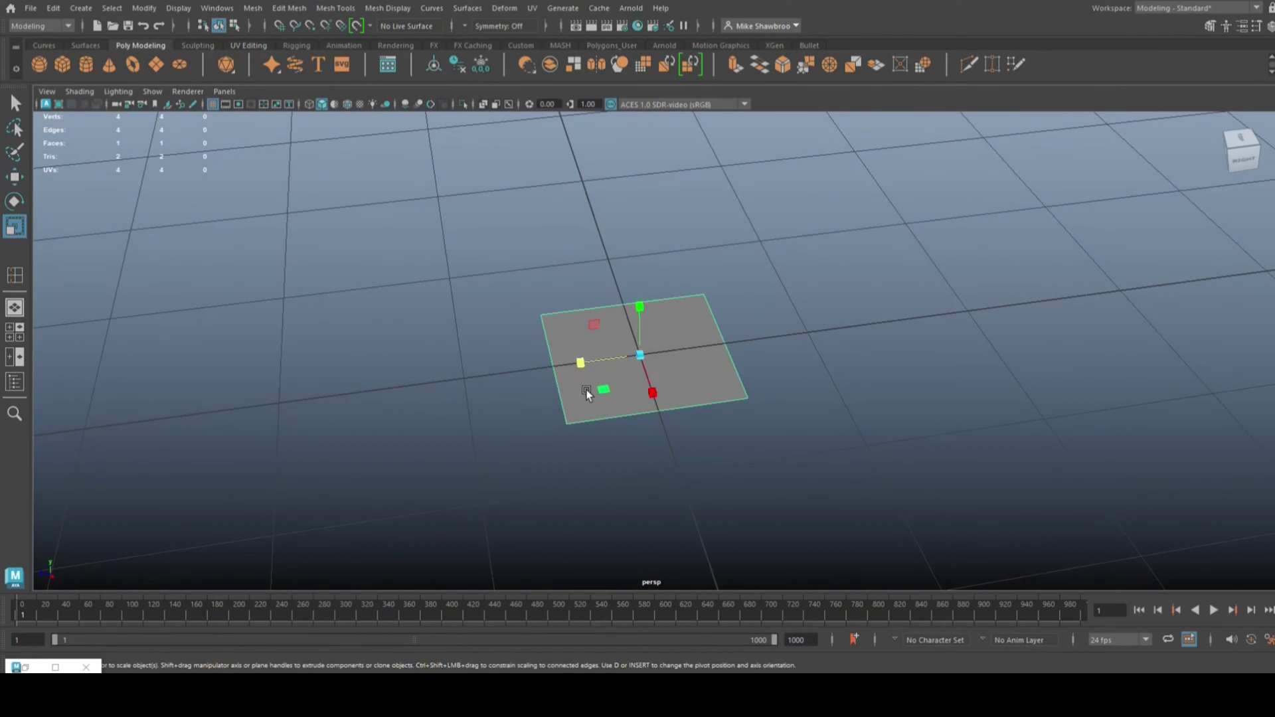
drag(579, 367, 516, 373)
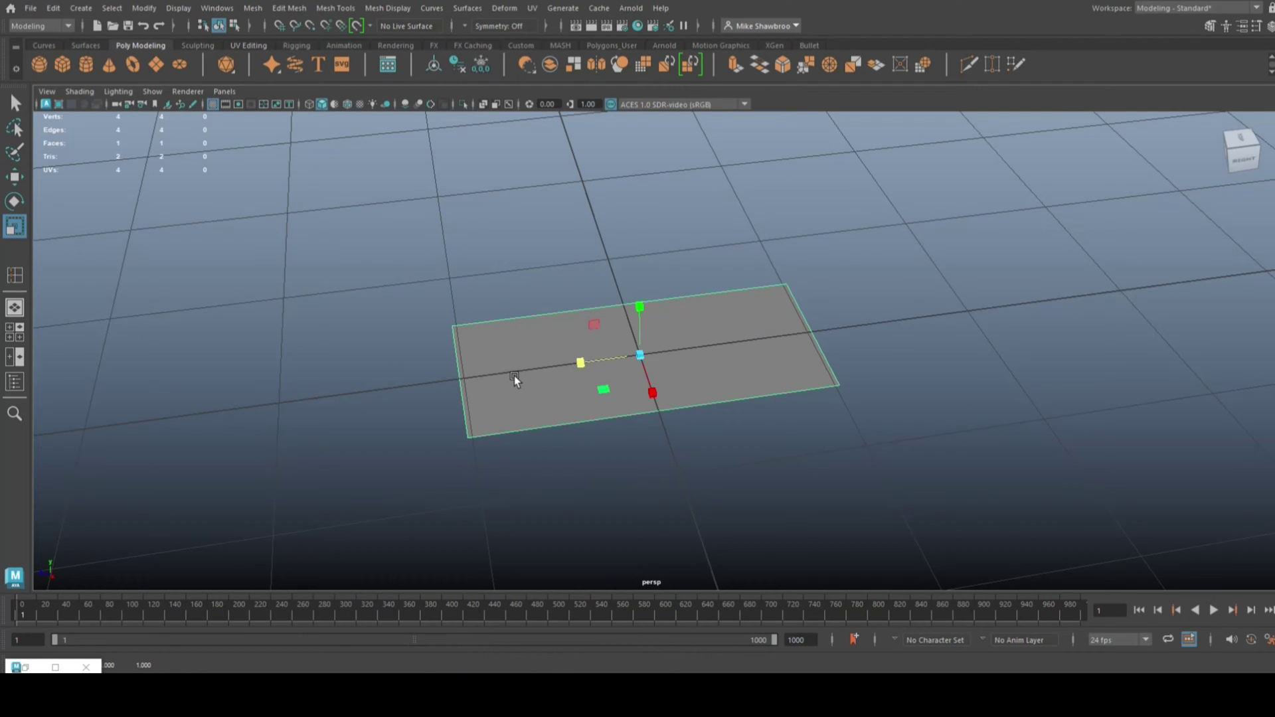
Step: Insert 2 evenly spaced edge loops across the plane's long direction using the Multiple edge loops option
key(ctrl+shift+t)
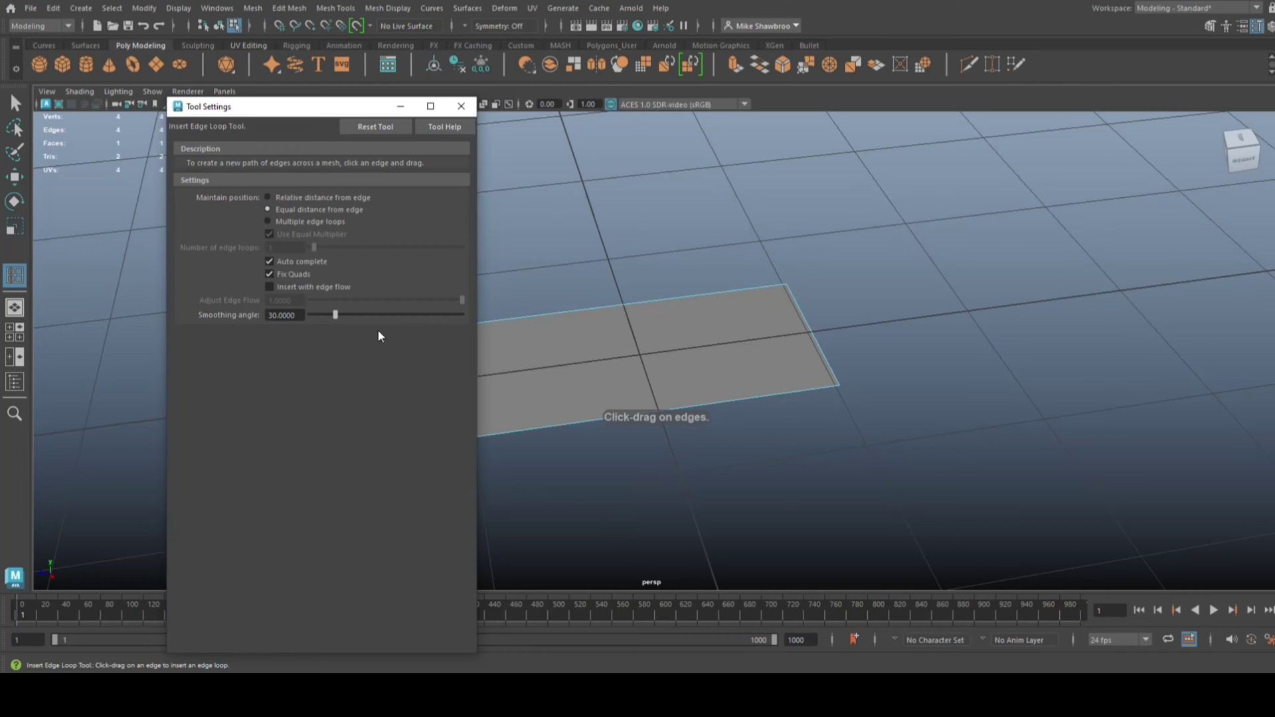
click(267, 221)
double_click(285, 246)
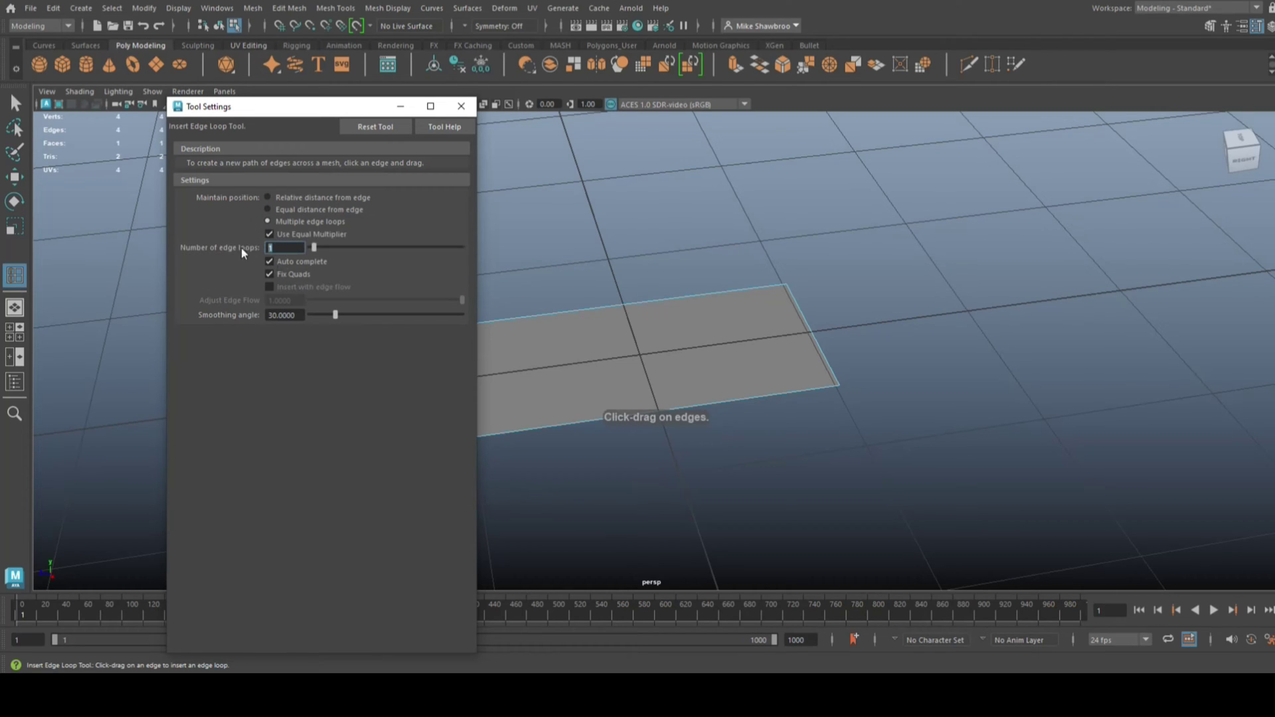
text(2)
click(642, 412)
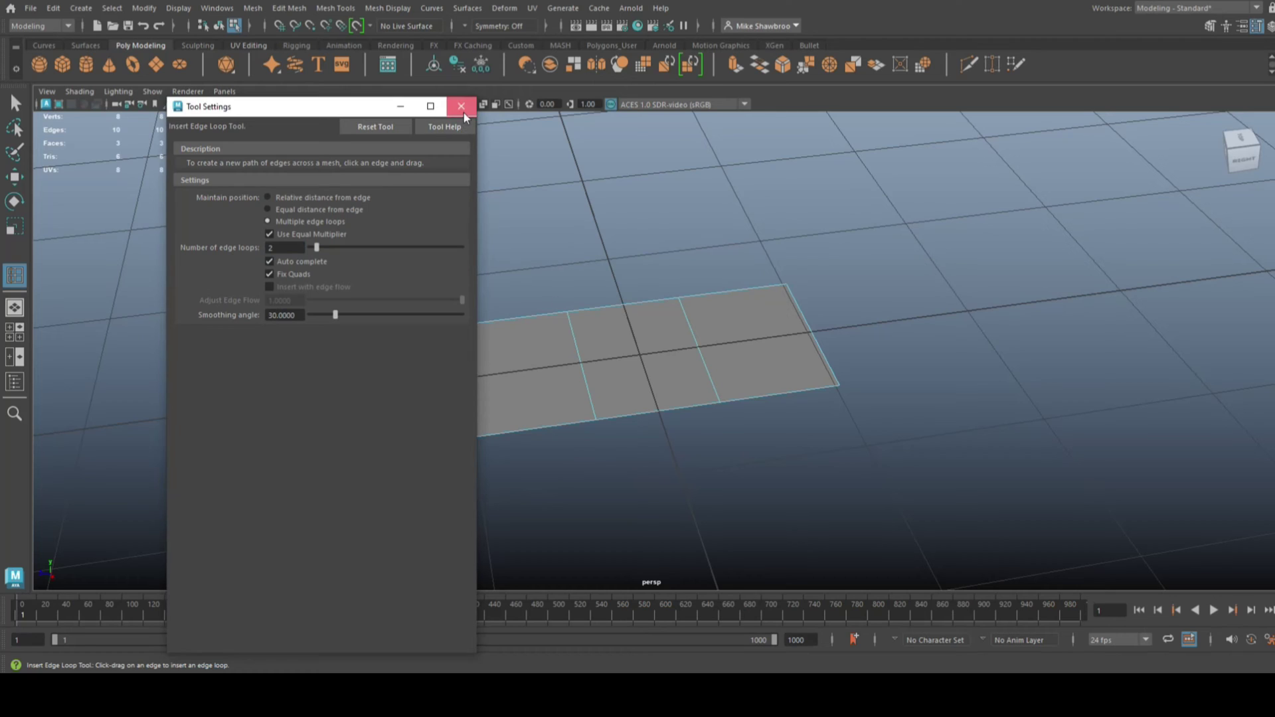
click(461, 107)
alt+drag(769, 555, 776, 547)
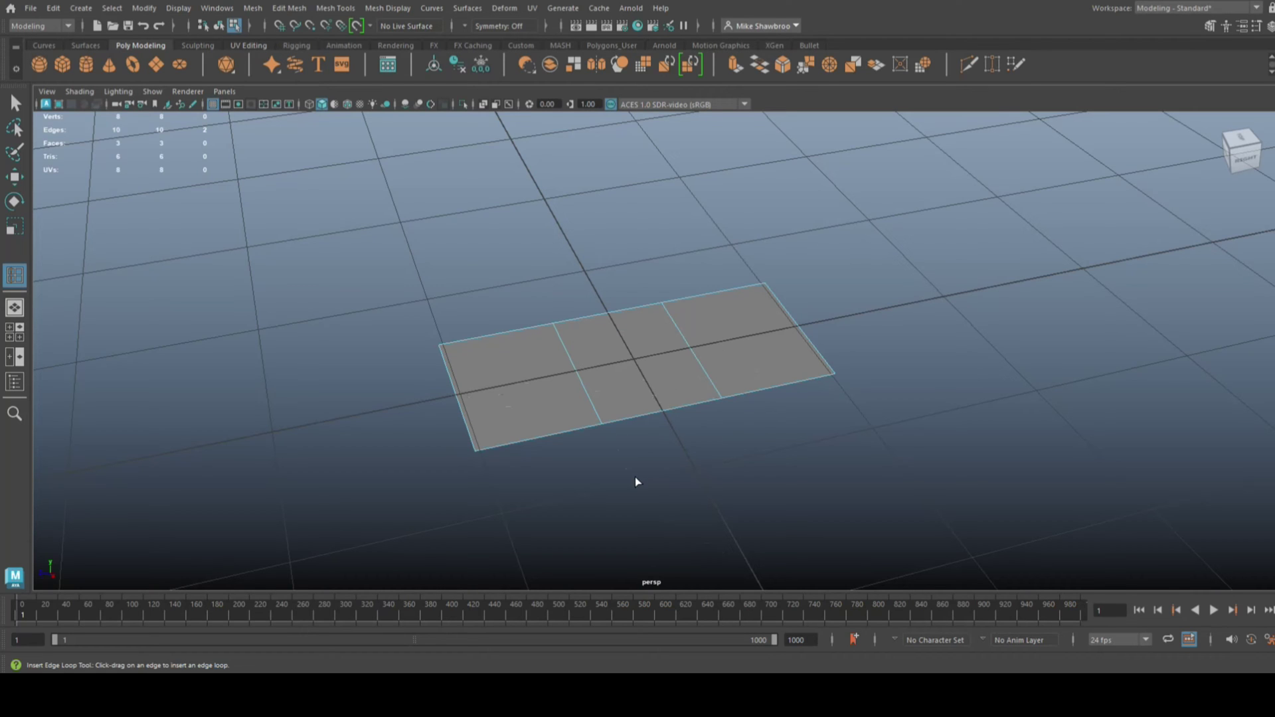
Step: Select the plane's four inner vertices and scale them apart along Z to widen the middle section
alt+drag(643, 478, 598, 466)
right_drag(688, 278, 631, 275)
alt+drag(632, 276, 737, 517)
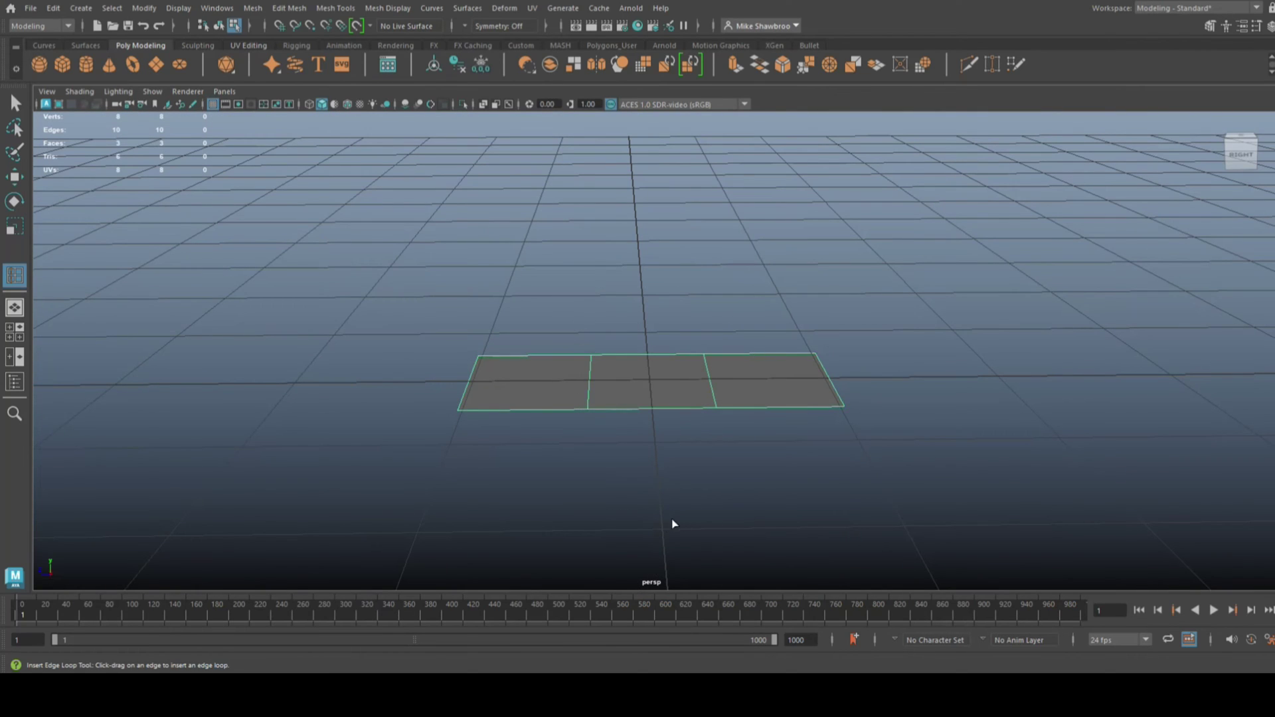
key(q)
right_drag(640, 383, 569, 296)
drag(567, 329, 739, 517)
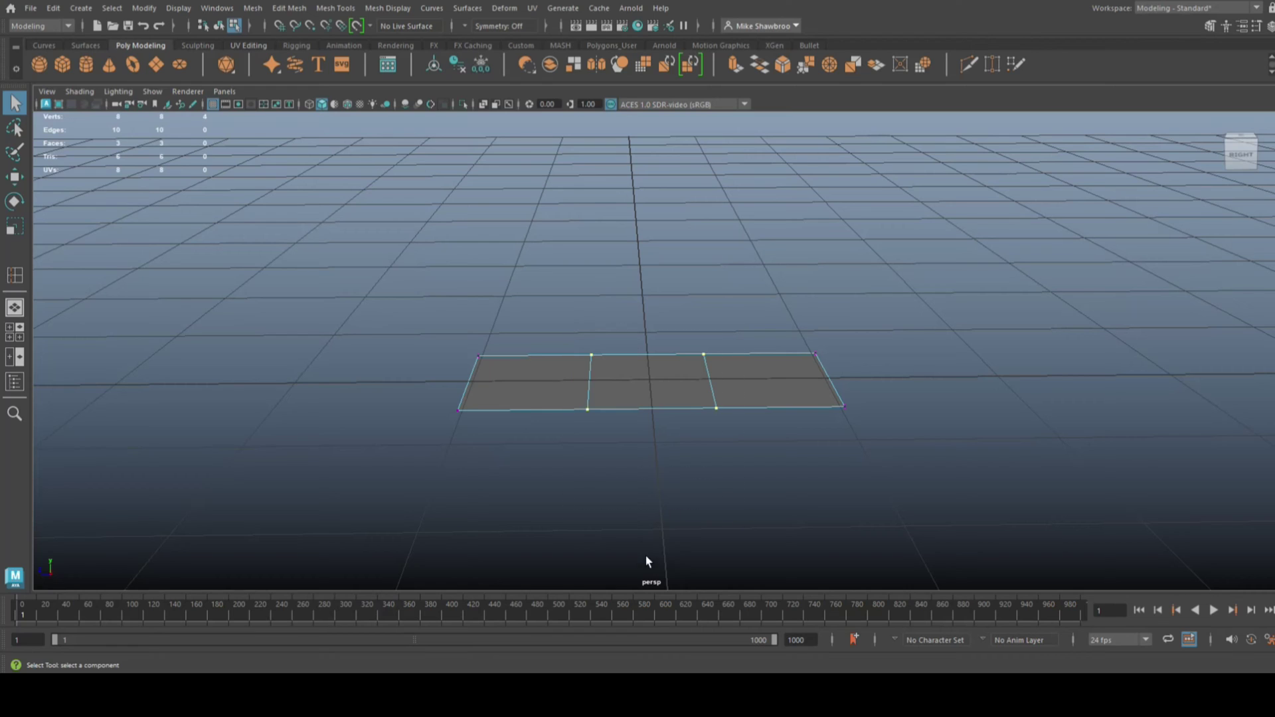
key(r)
drag(588, 381, 571, 385)
Step: Extrude the middle section's outer edge on the positive X side and move it out about 1.27 cm to form a T shape
right_drag(621, 405, 623, 261)
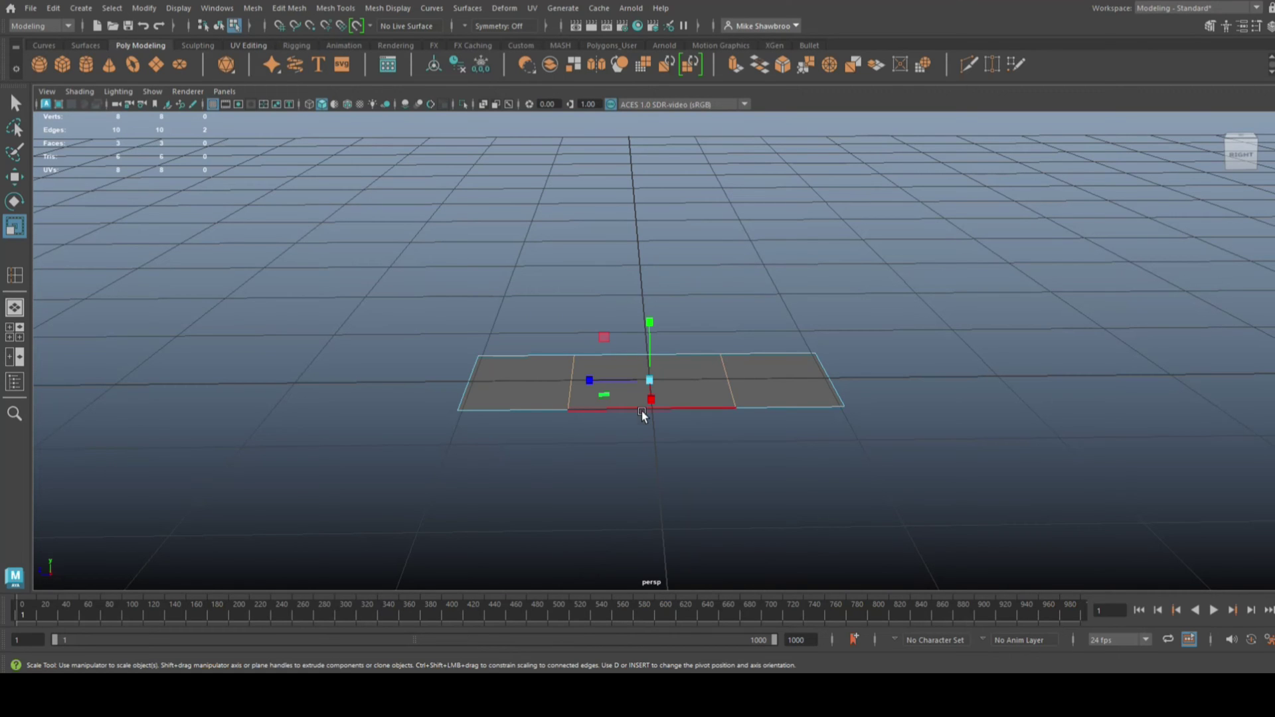
click(640, 409)
alt+drag(631, 531, 754, 560)
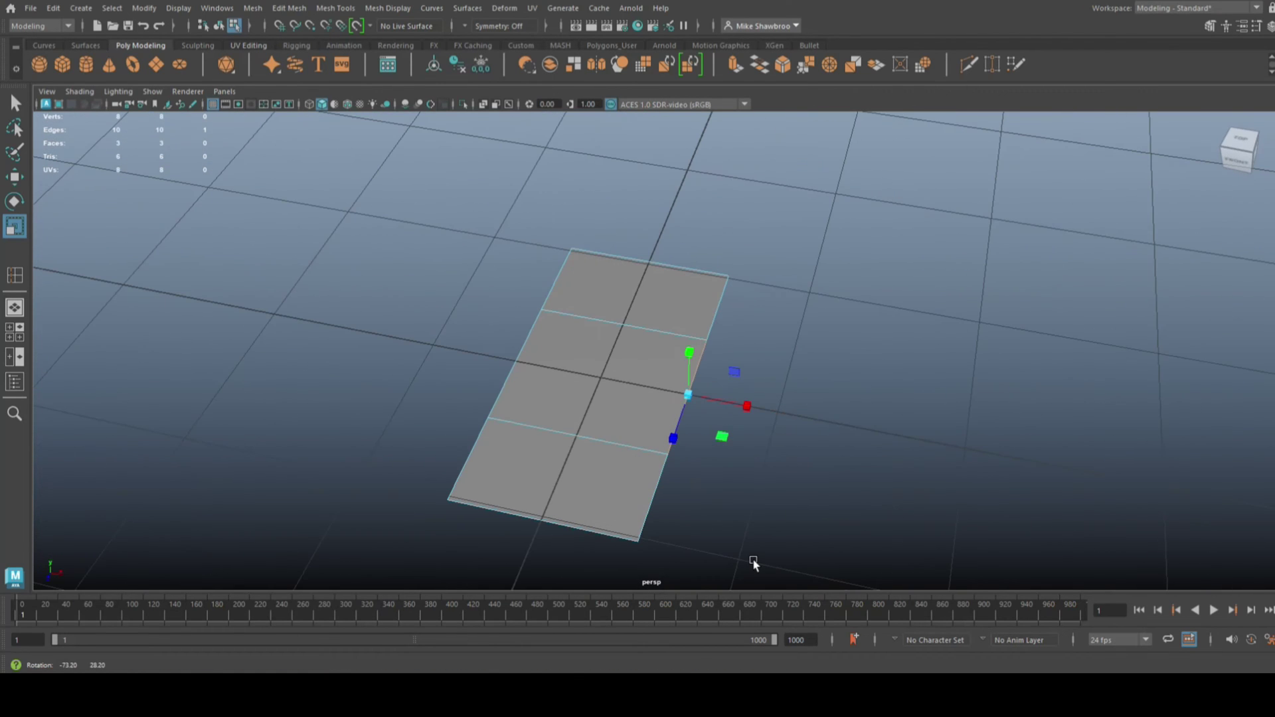
key(t)
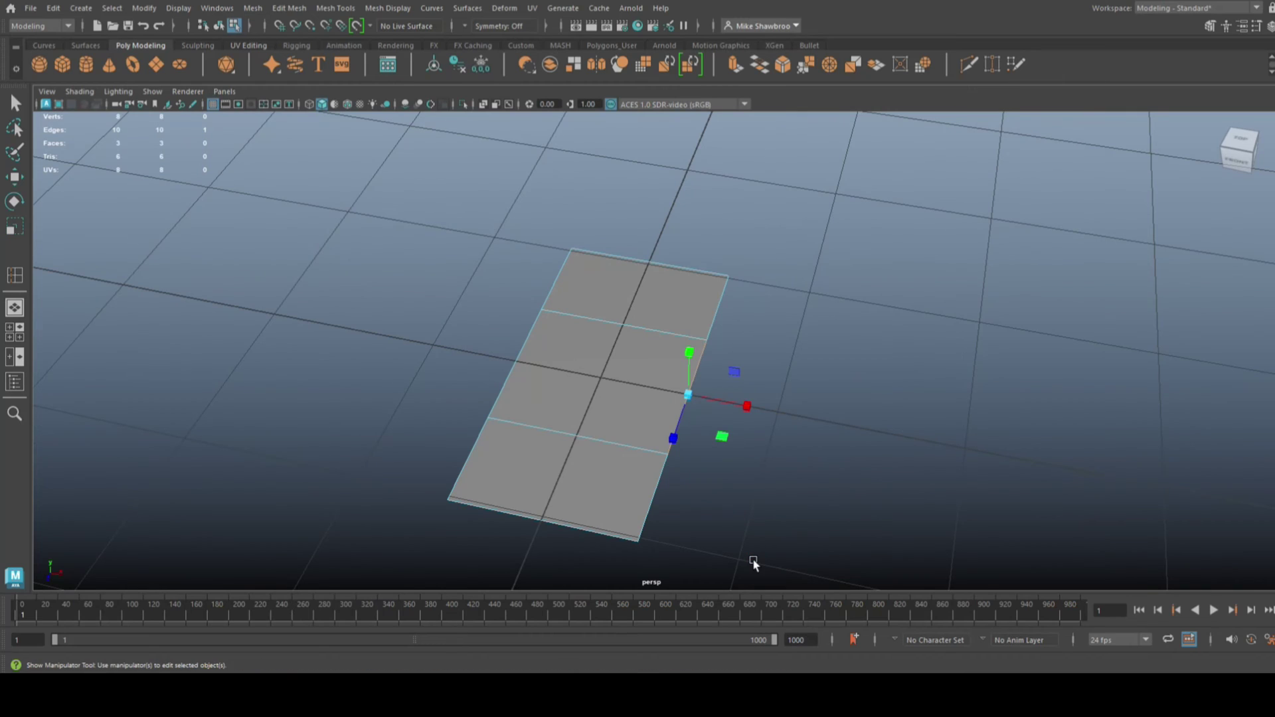
key(ctrl+e)
key(w)
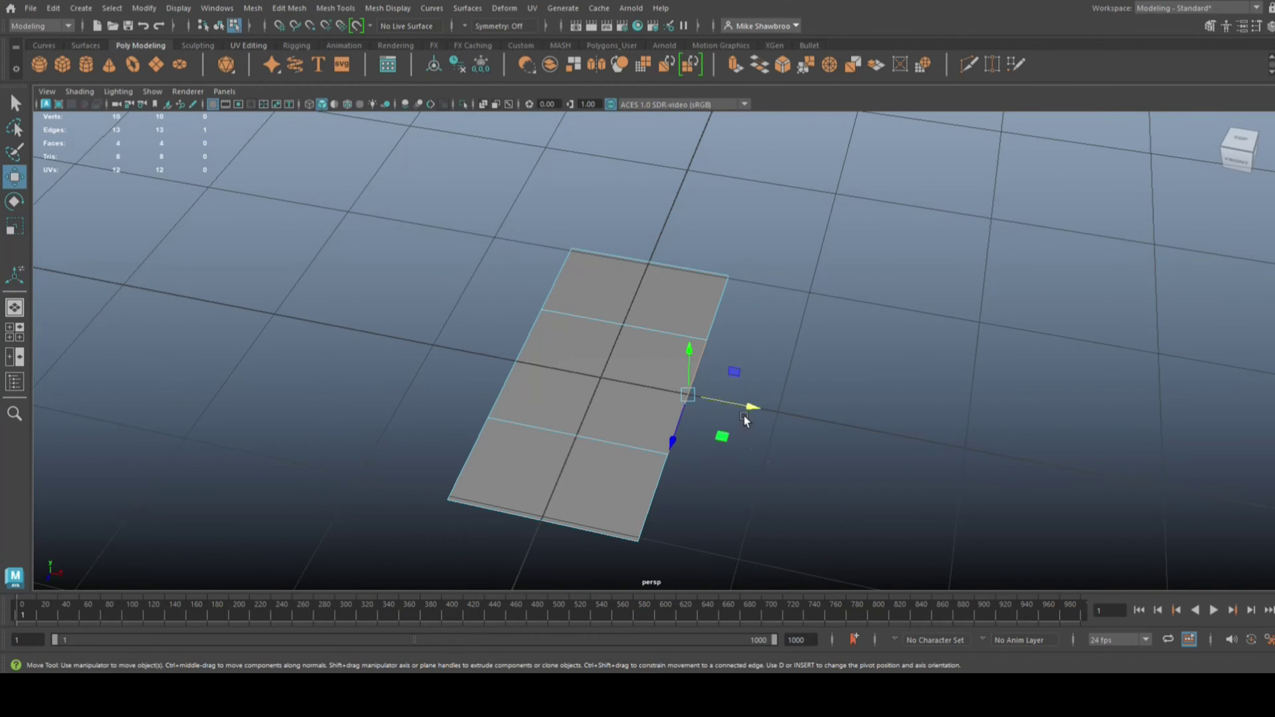
drag(750, 403, 887, 472)
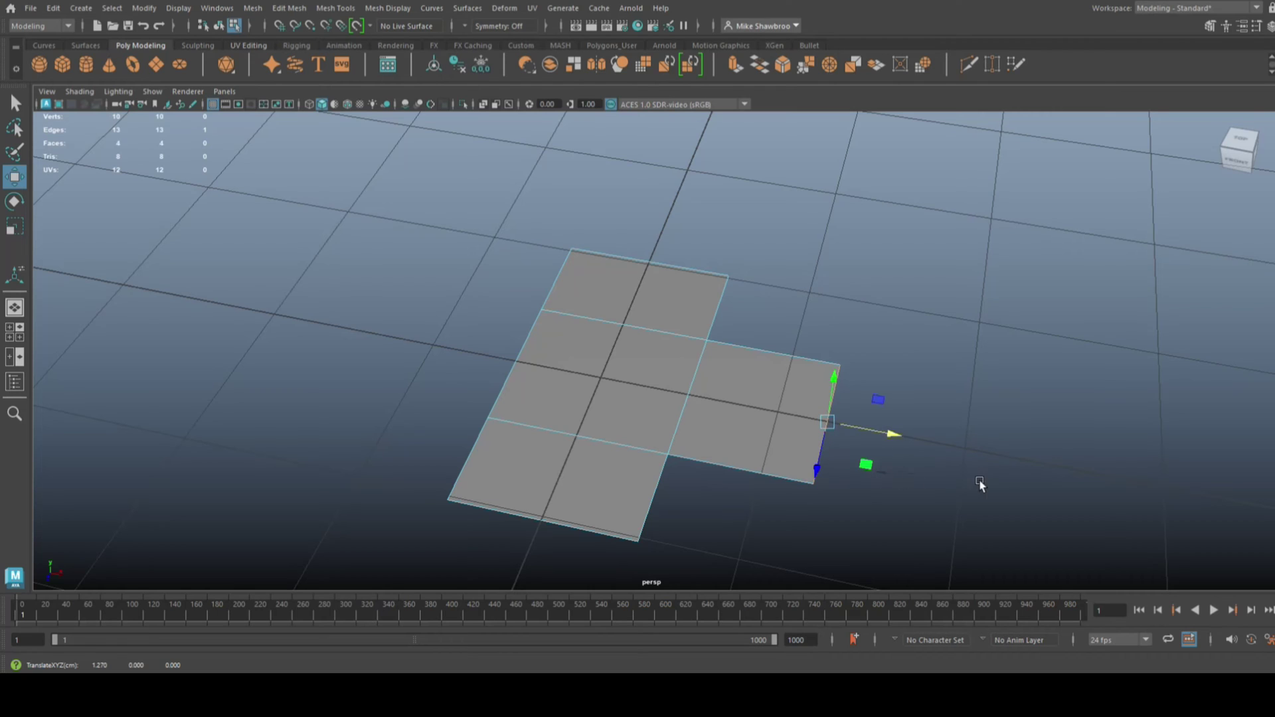
alt+drag(1033, 478, 891, 462)
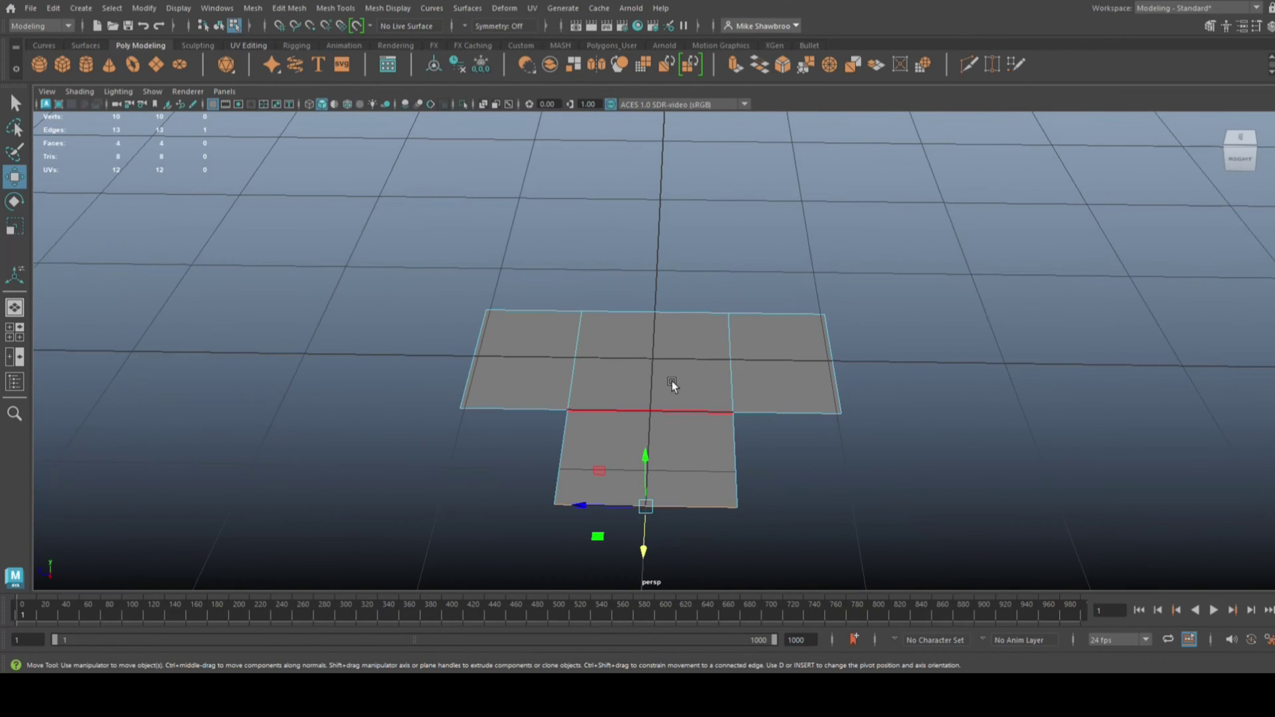
Step: Flip the whole T-shaped mesh over by rotating it -180 degrees about the X axis
right_drag(668, 380, 731, 274)
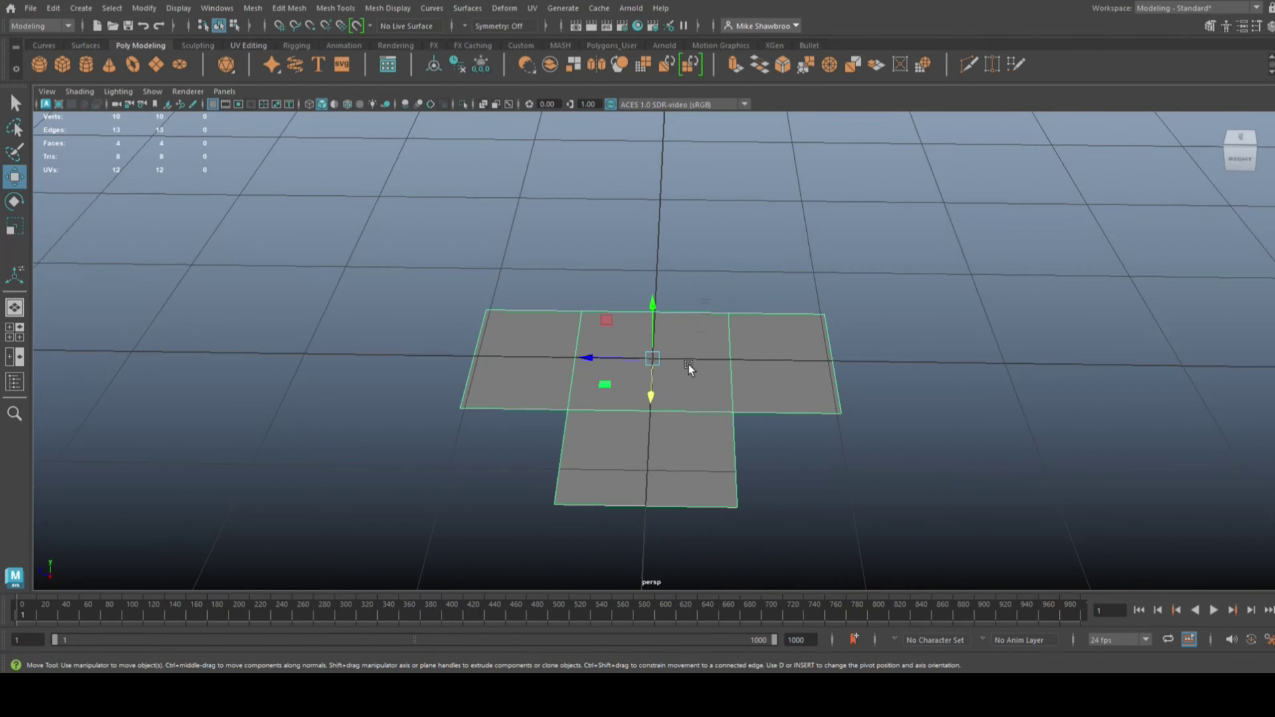
key(e)
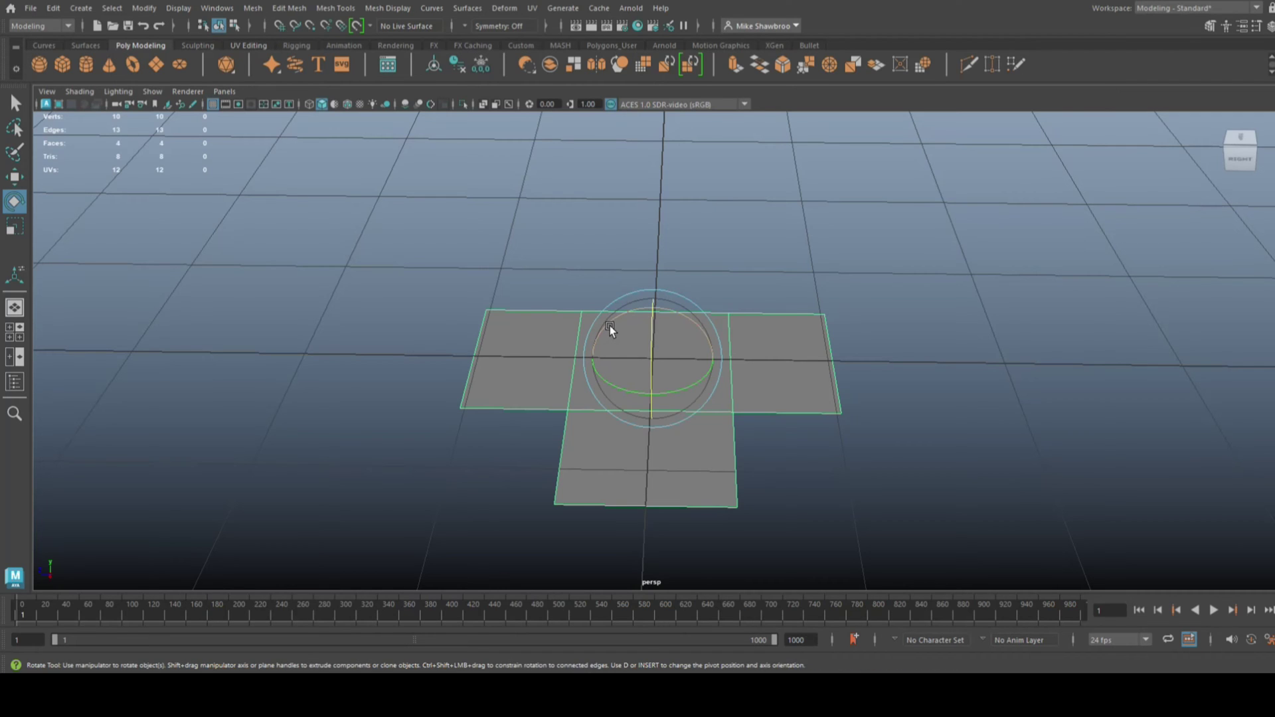
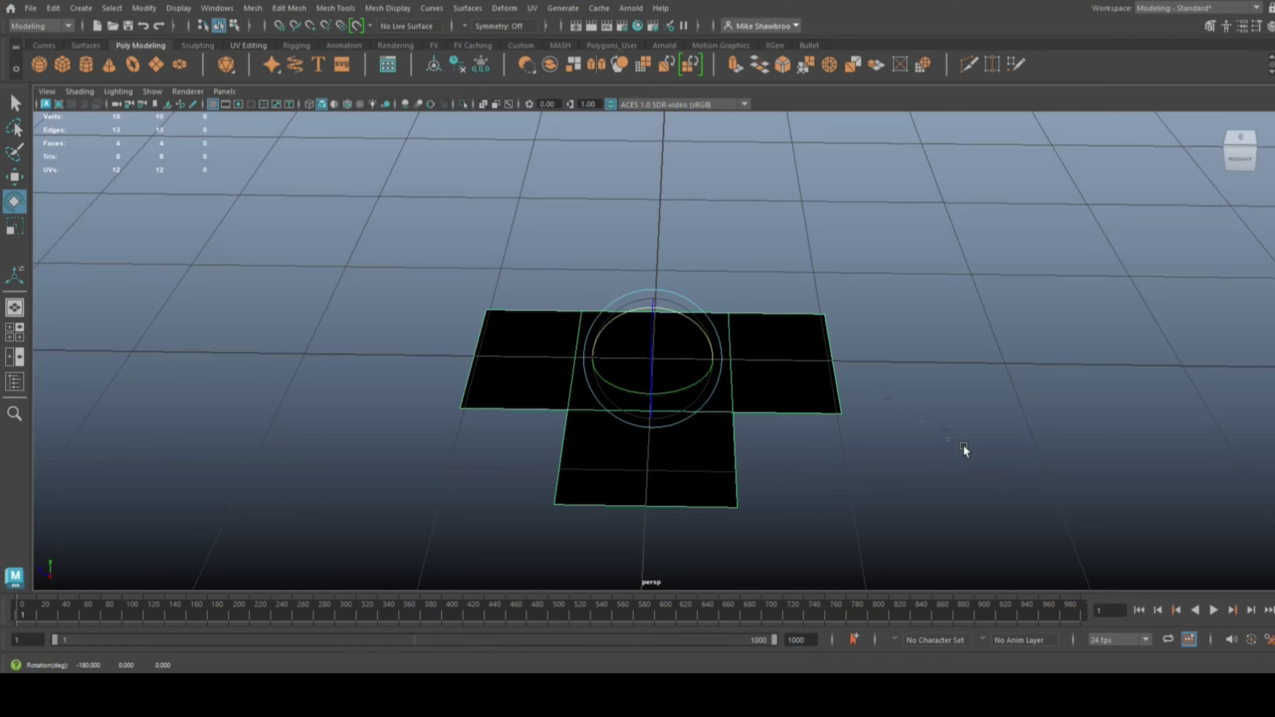
alt+drag(936, 472, 814, 372)
Step: Extrude the two end faces of the T's crossbar together with a small inward offset
right_drag(552, 353, 558, 377)
click(558, 378)
shift+click(871, 397)
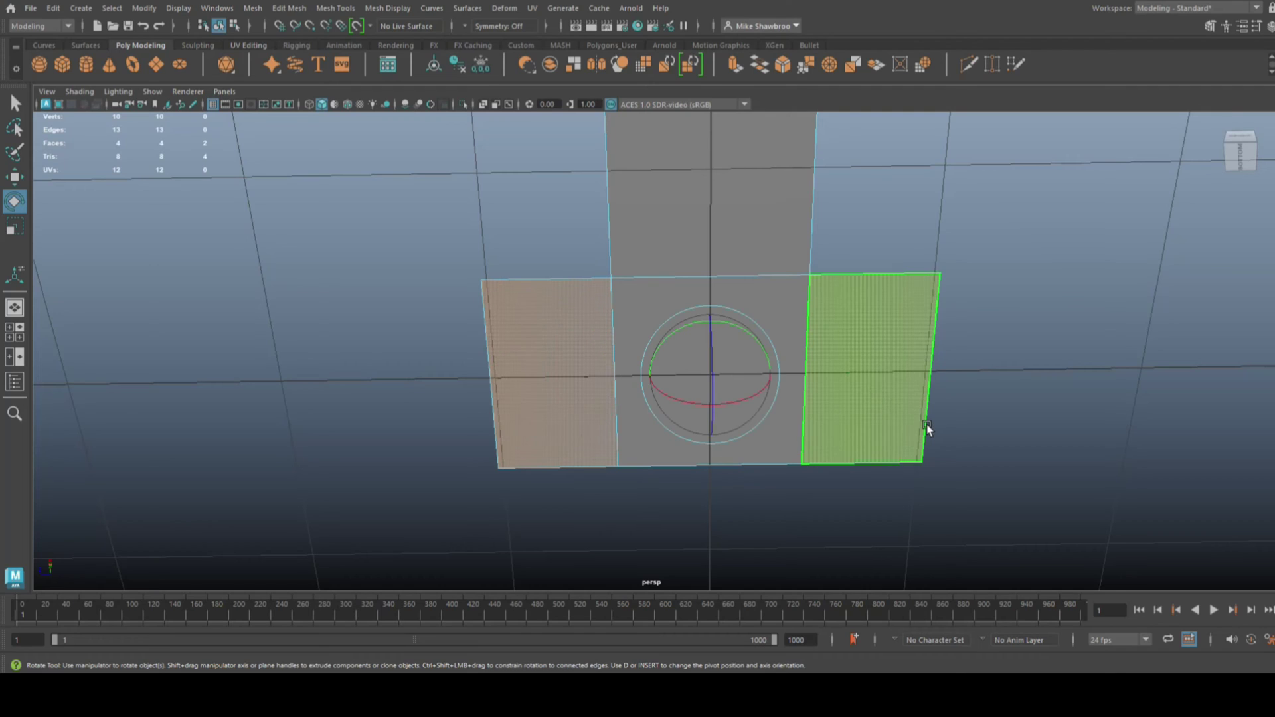
key(ctrl+e)
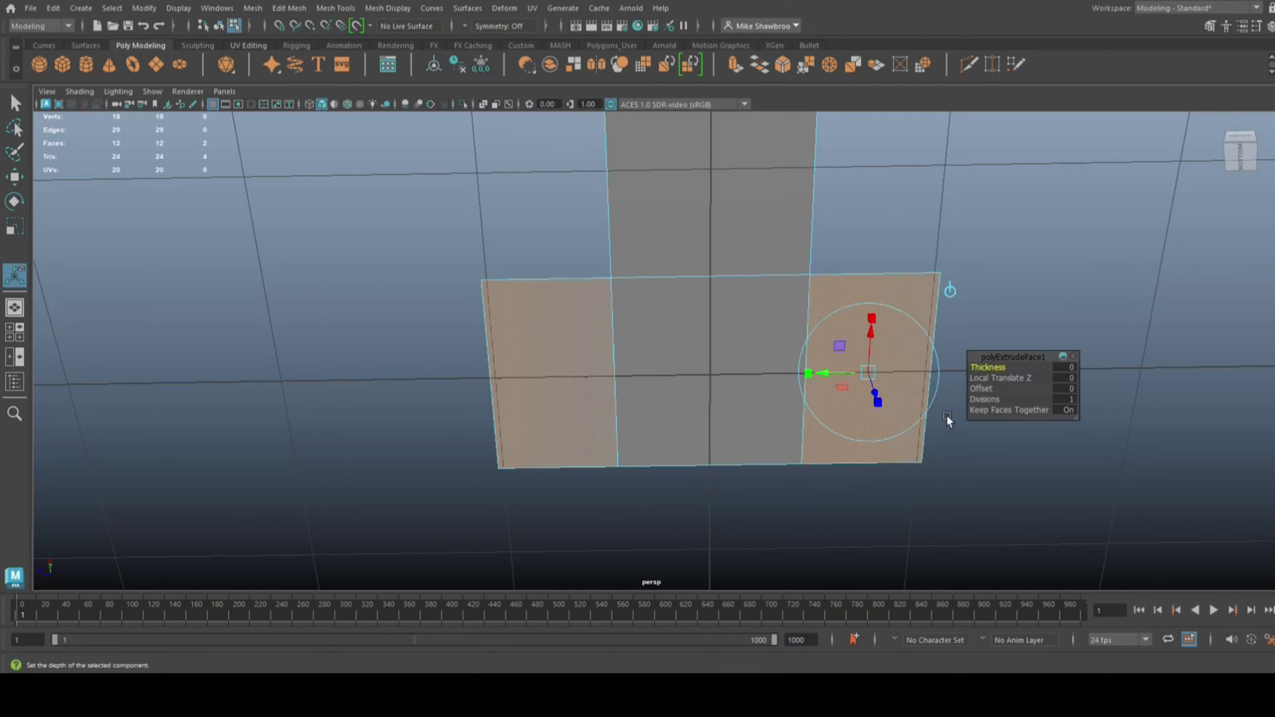
drag(981, 389, 1031, 396)
Step: Try extrusion offsets of 0.3 and 0.2 on the two end faces, and settle on an Offset of 0.15
click(1064, 388)
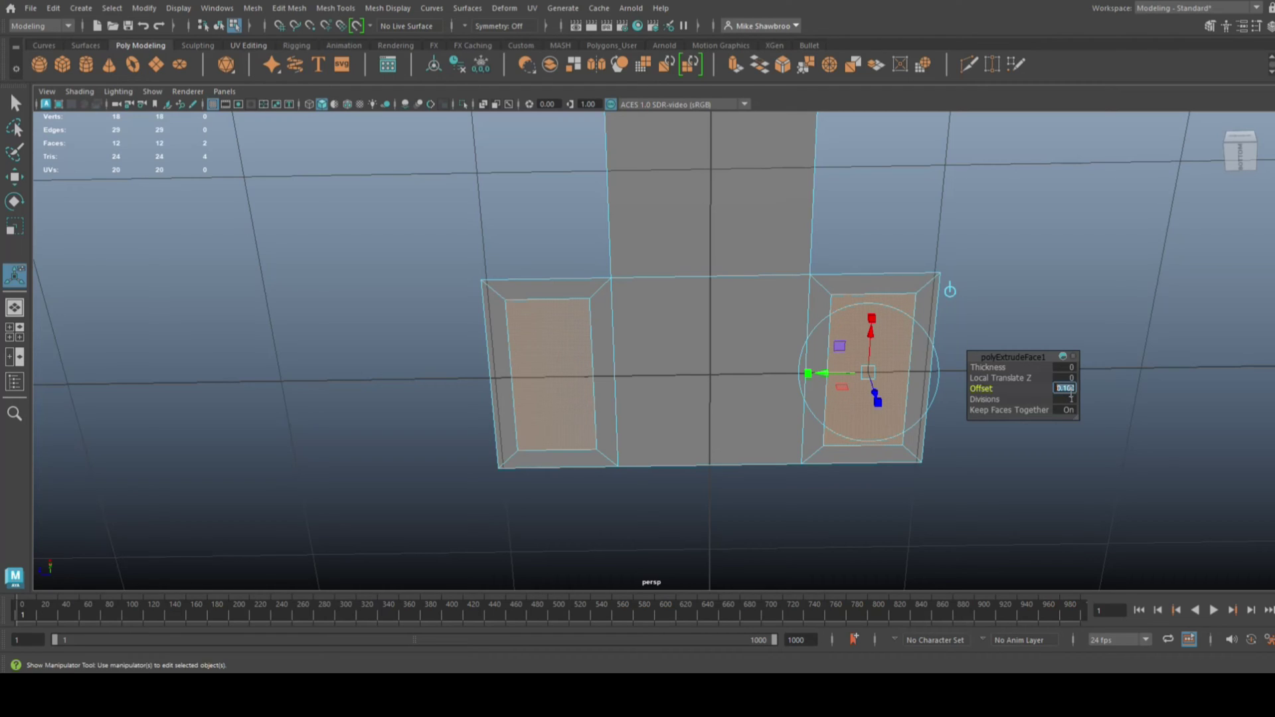
text(0.3)
key(Return)
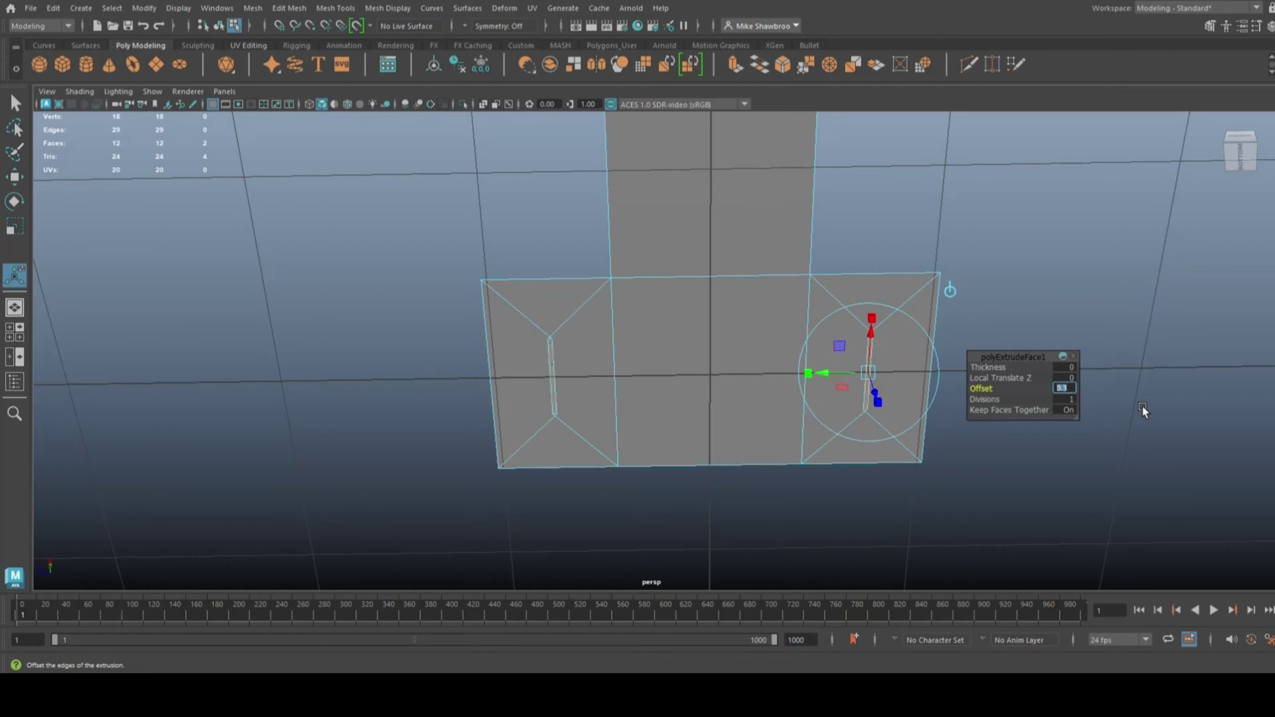
text(0.2)
key(Return)
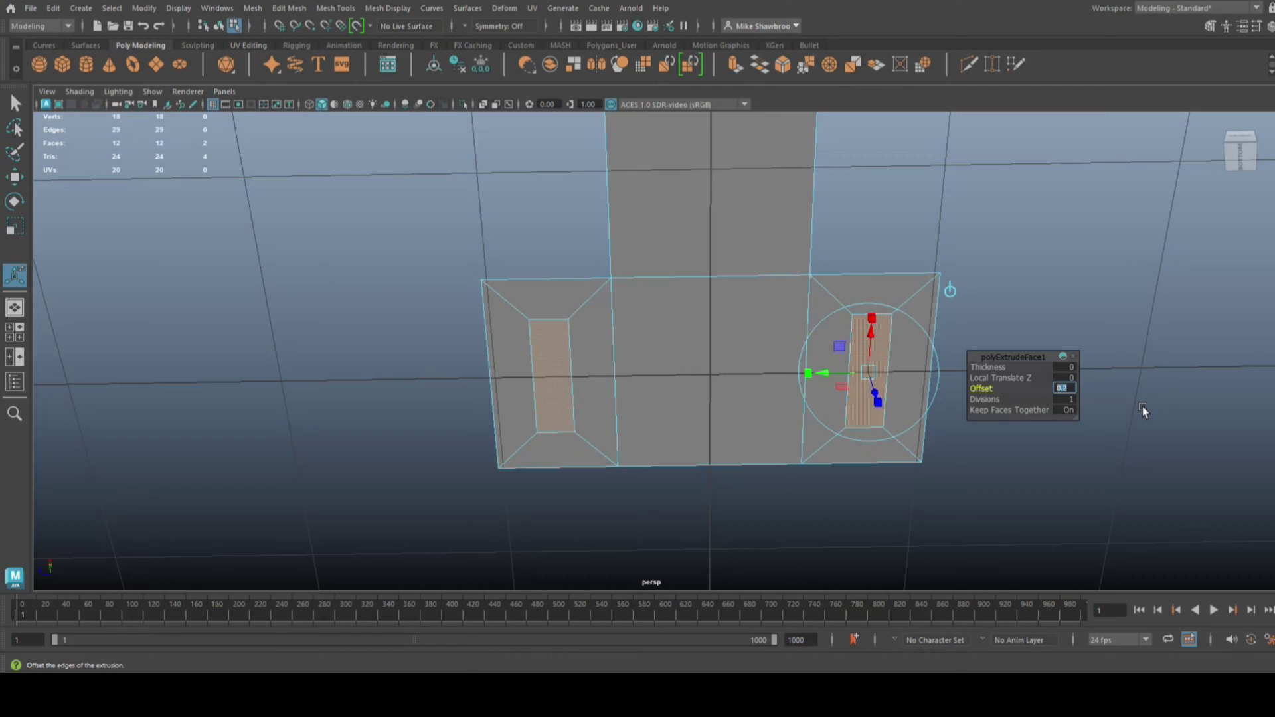
text(0.15)
key(Return)
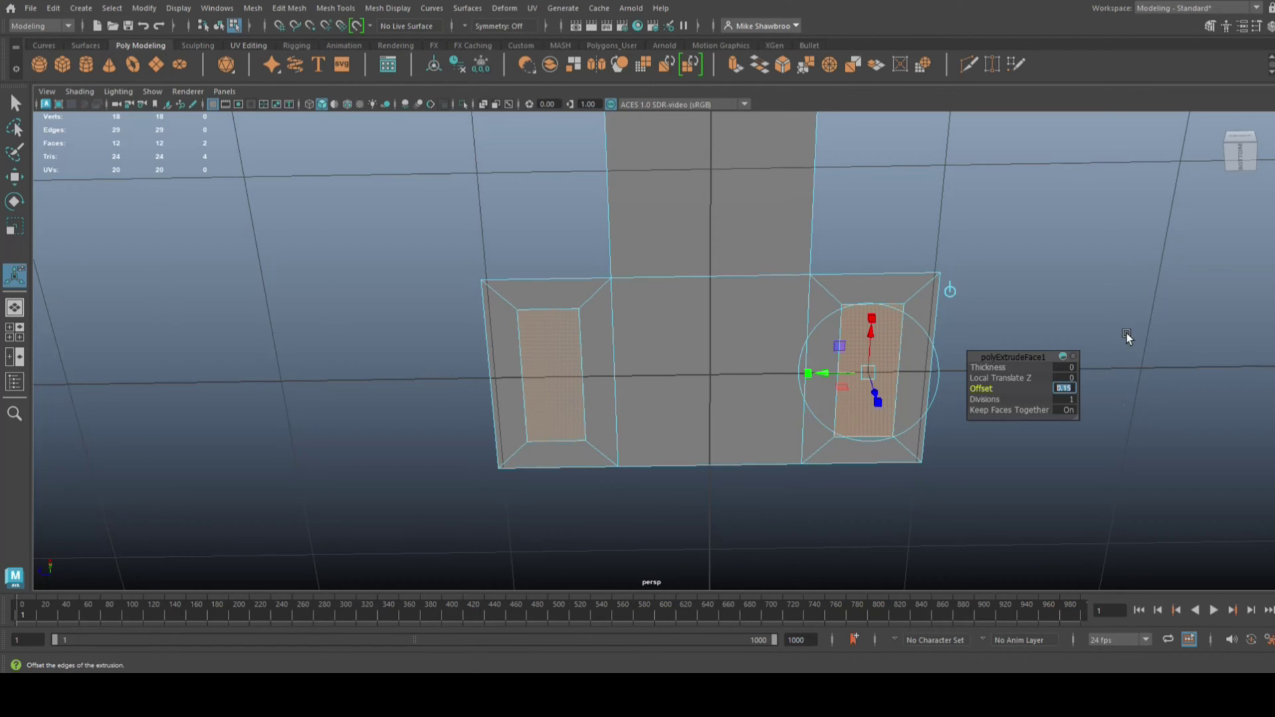
Step: Delete the two inset faces at the ends of the crossbar to leave framed openings
click(871, 391)
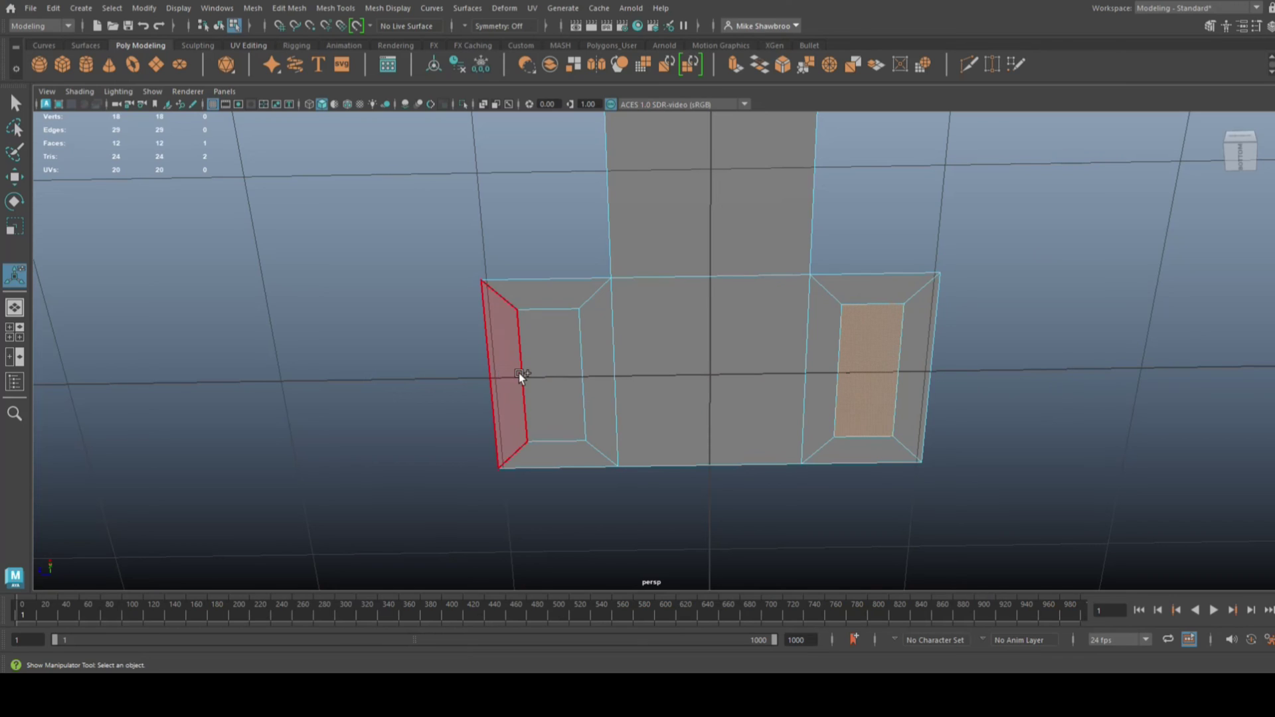
shift+click(575, 395)
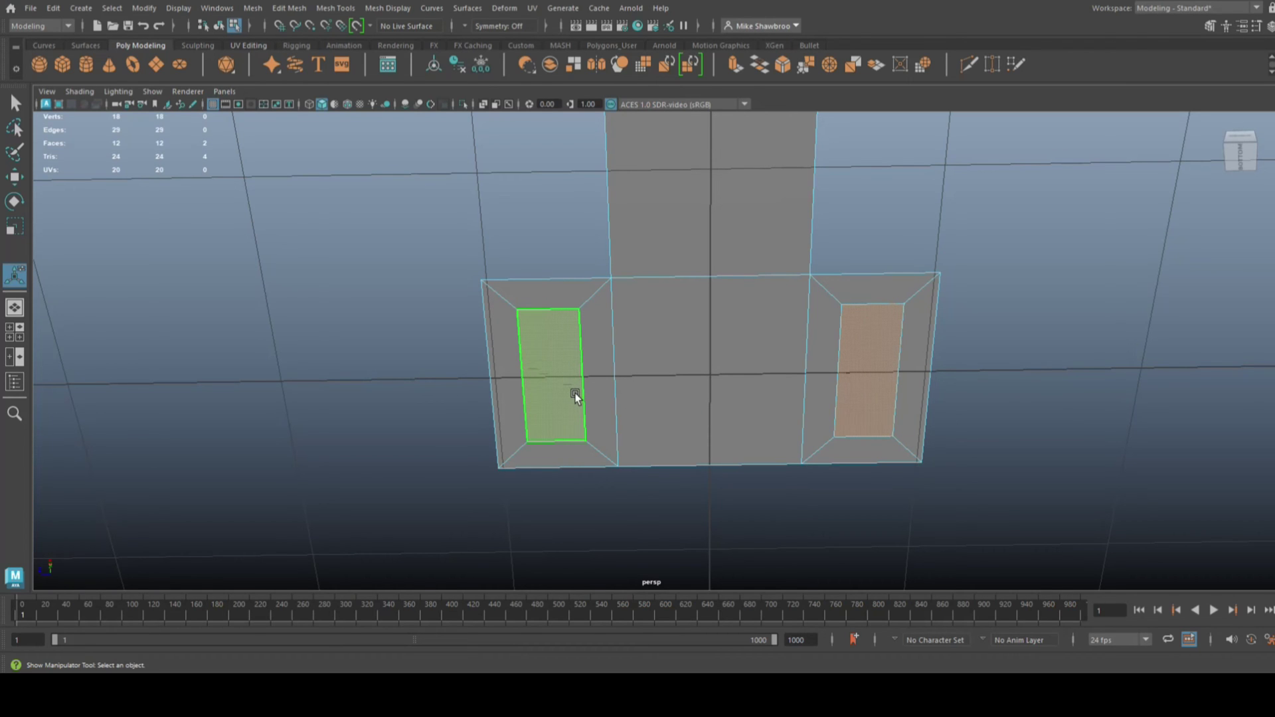
key(Delete)
scroll(575, 397, down, 2)
alt+drag(612, 378, 693, 382)
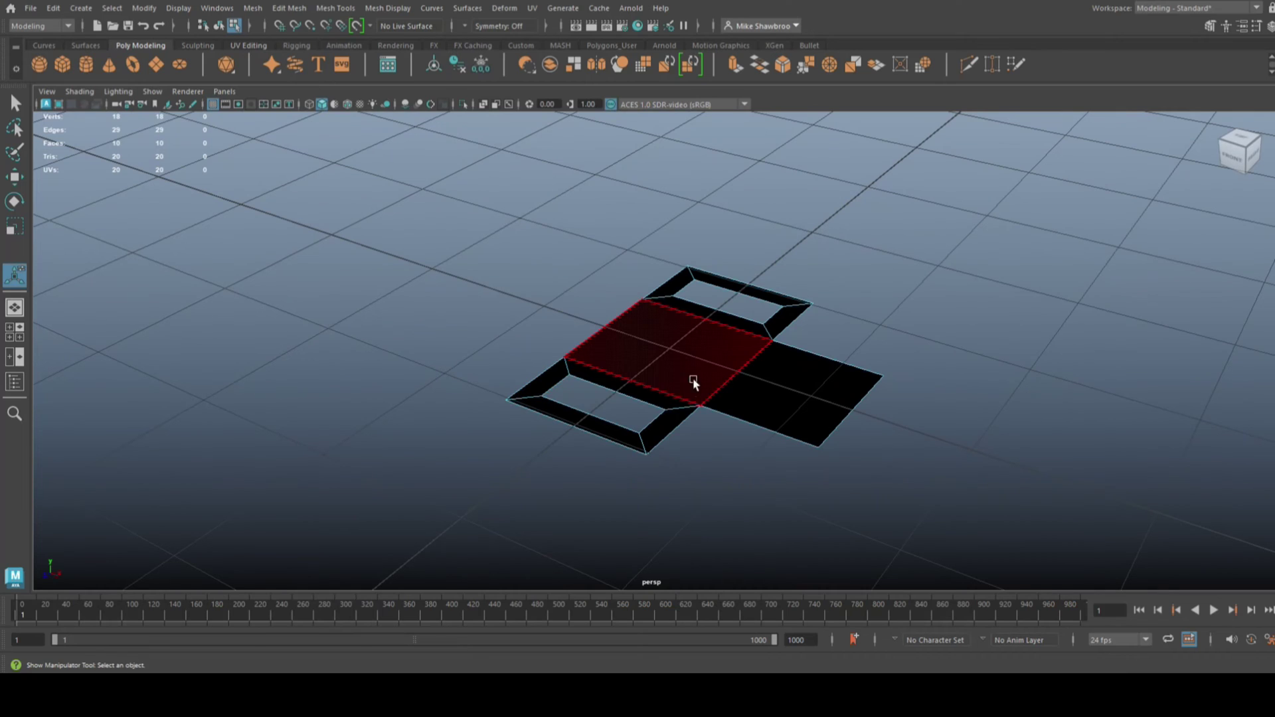
Step: Extrude all faces of the T-shaped mesh and move them straight down to form a tall block
right_drag(693, 381, 747, 280)
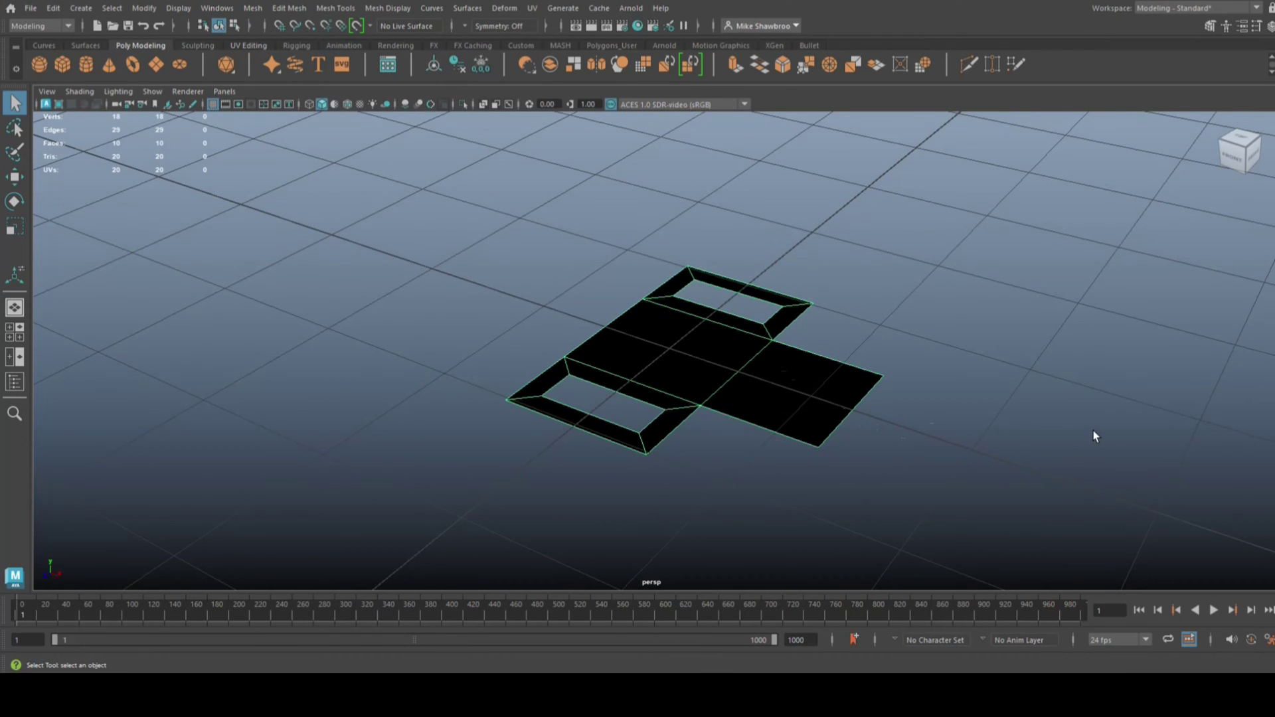
key(ctrl+e)
key(w)
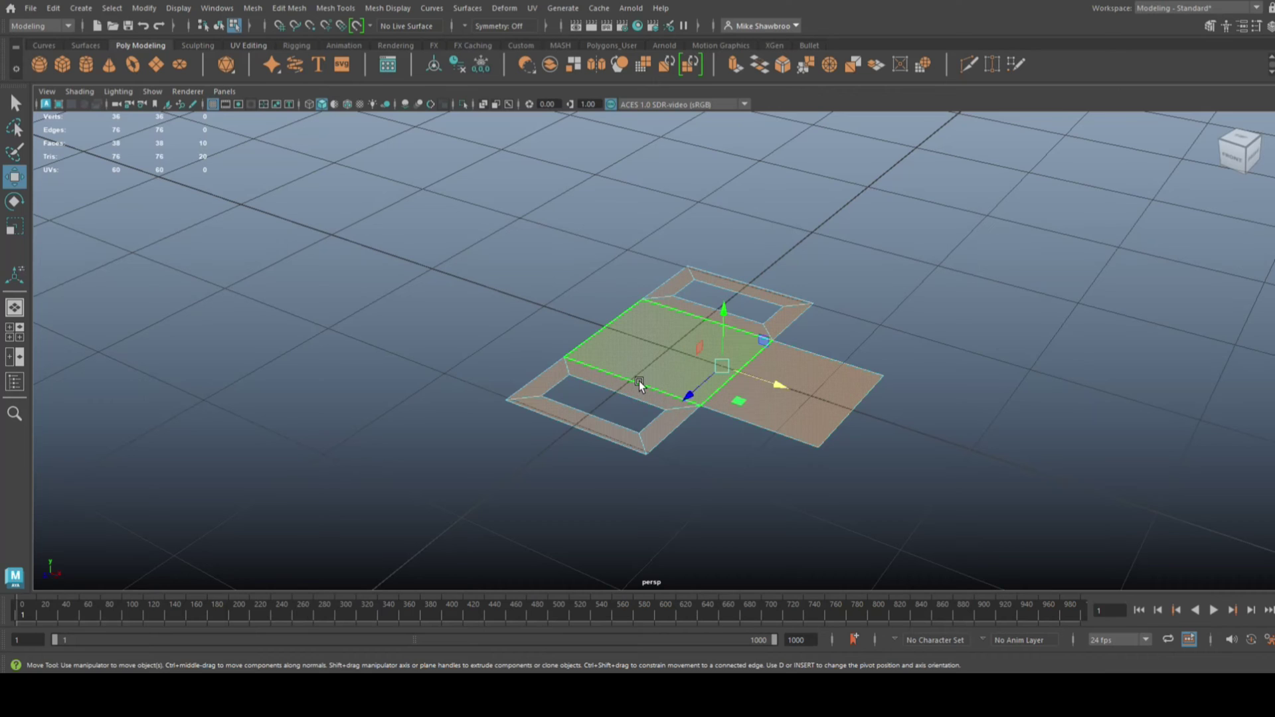
drag(715, 320, 717, 125)
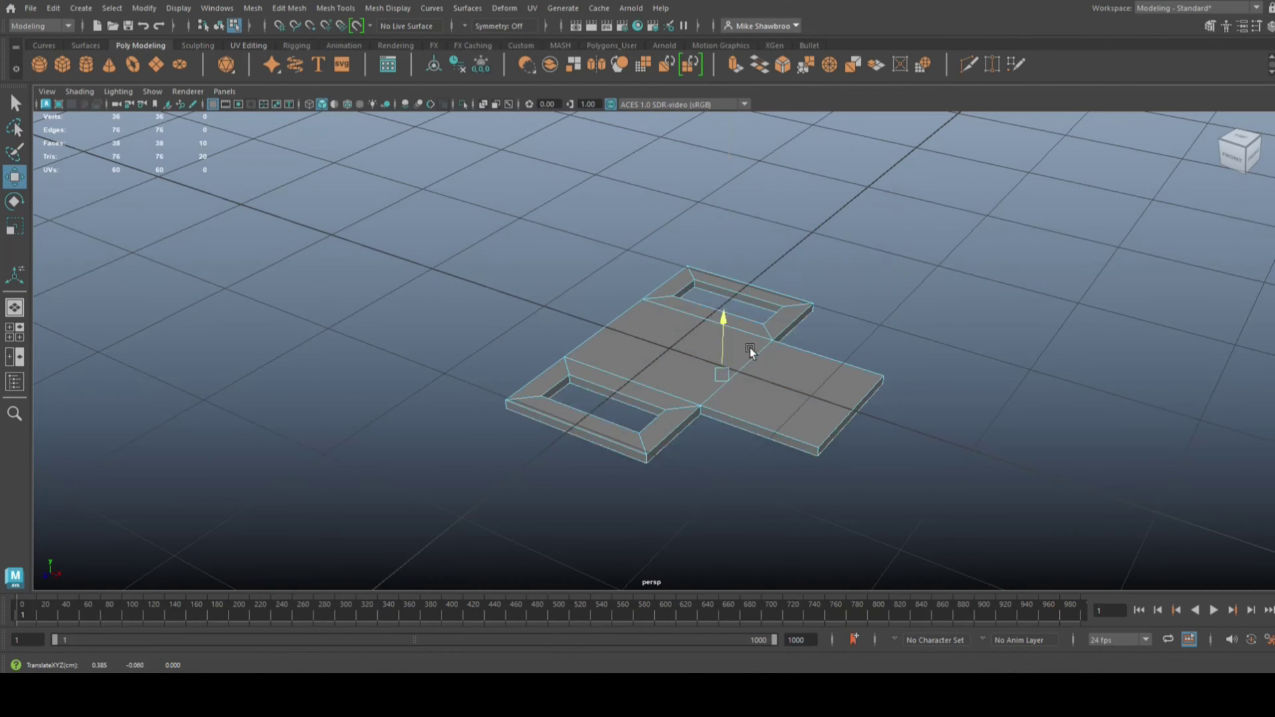
drag(750, 348, 689, 315)
drag(656, 262, 810, 293)
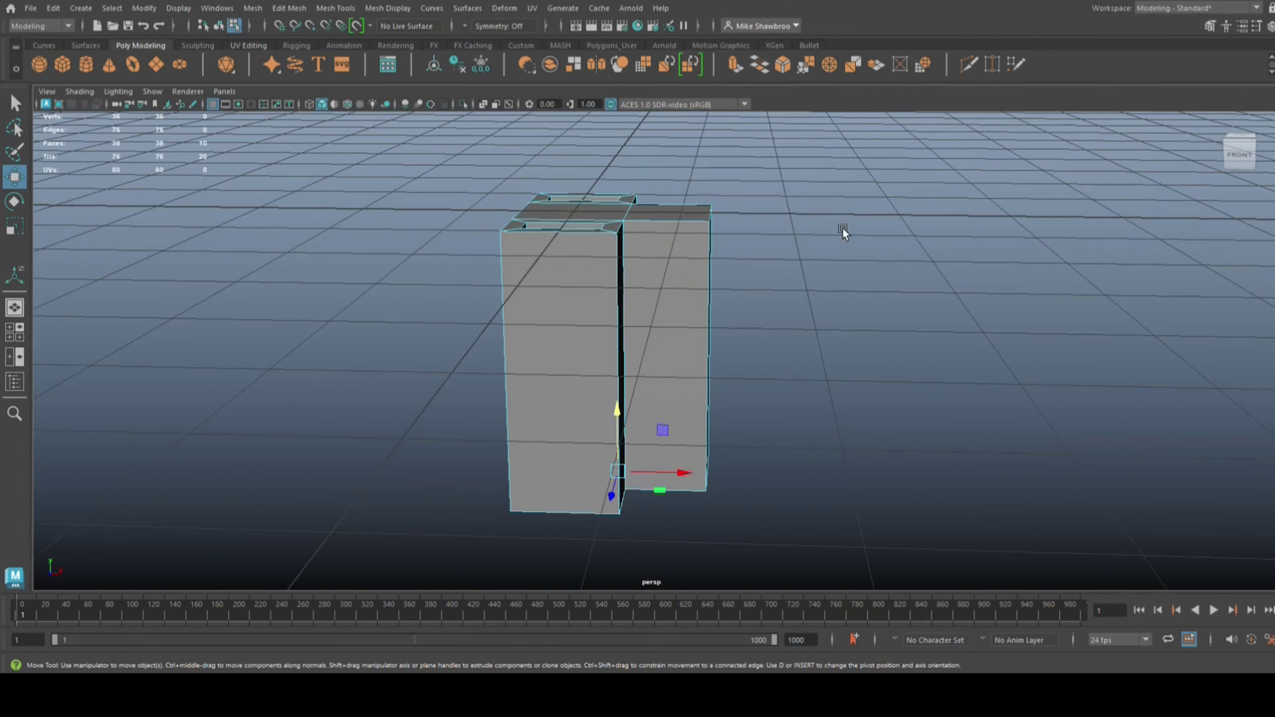
Step: Select all top vertices of the block, scale them inward uniformly to taper it, and shift them along negative X
right_click(868, 200)
click(809, 199)
drag(412, 193, 791, 287)
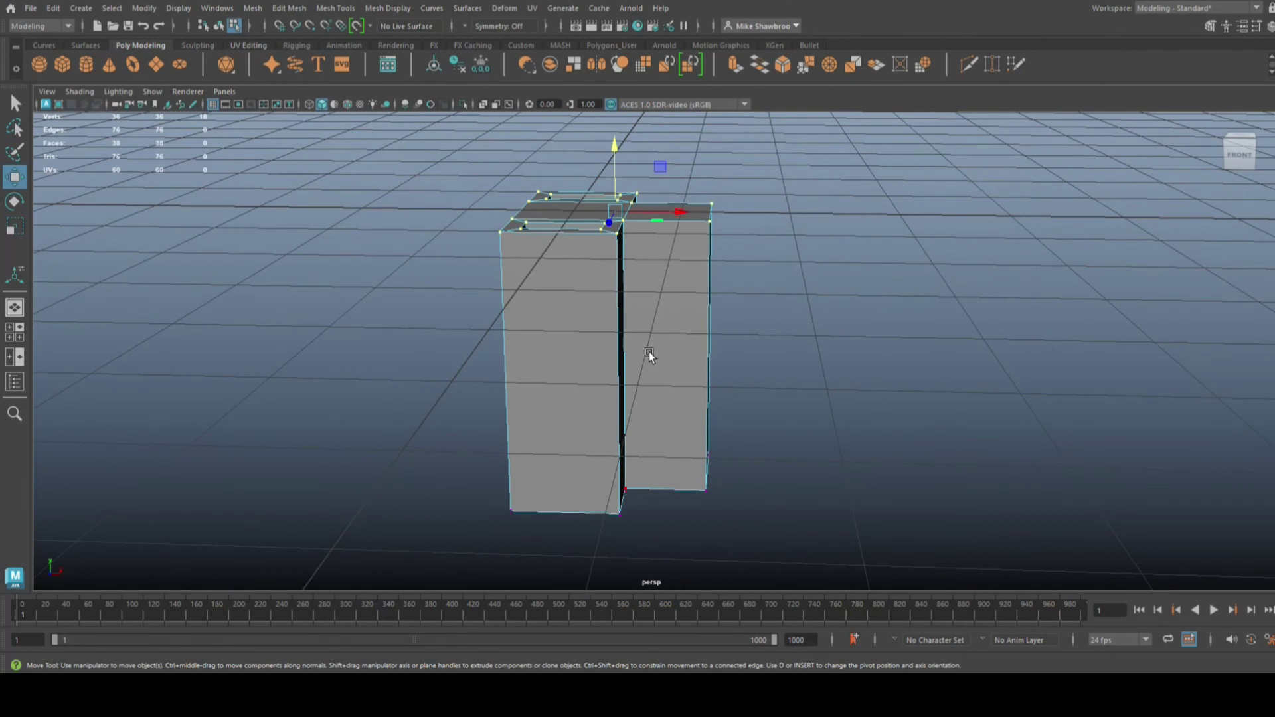
key(r)
drag(611, 209, 521, 218)
key(w)
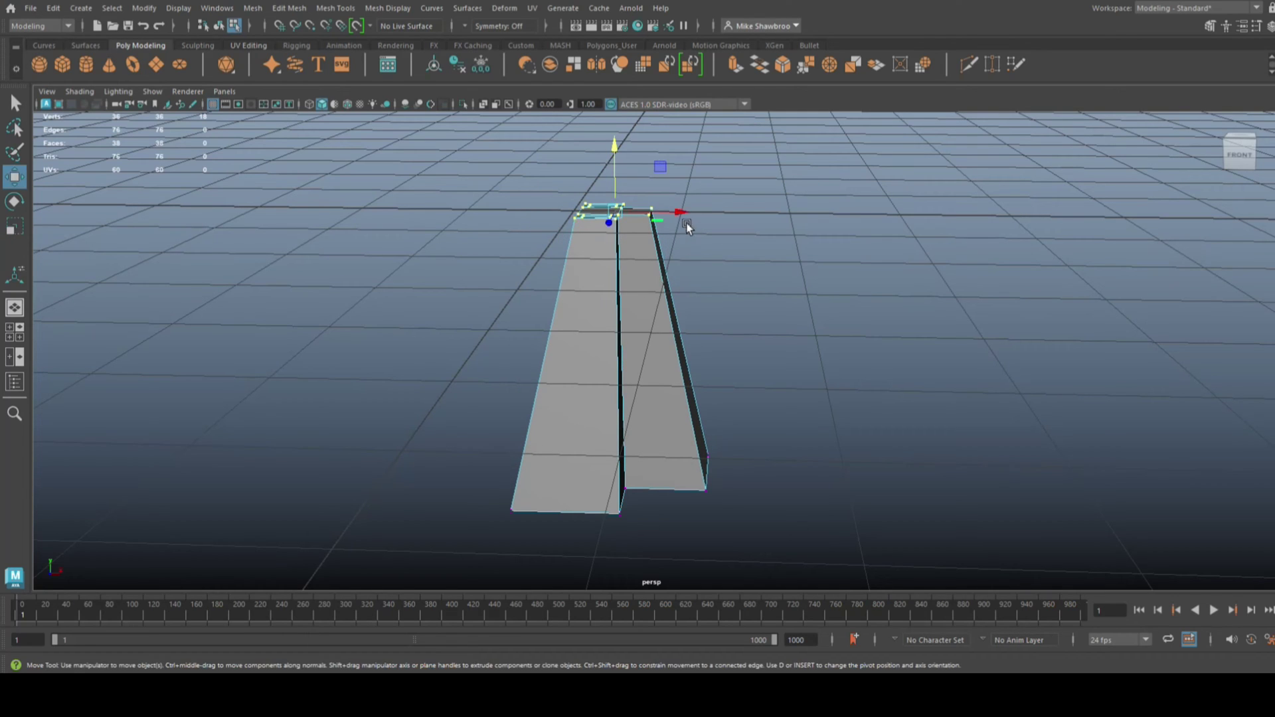
drag(676, 213, 621, 211)
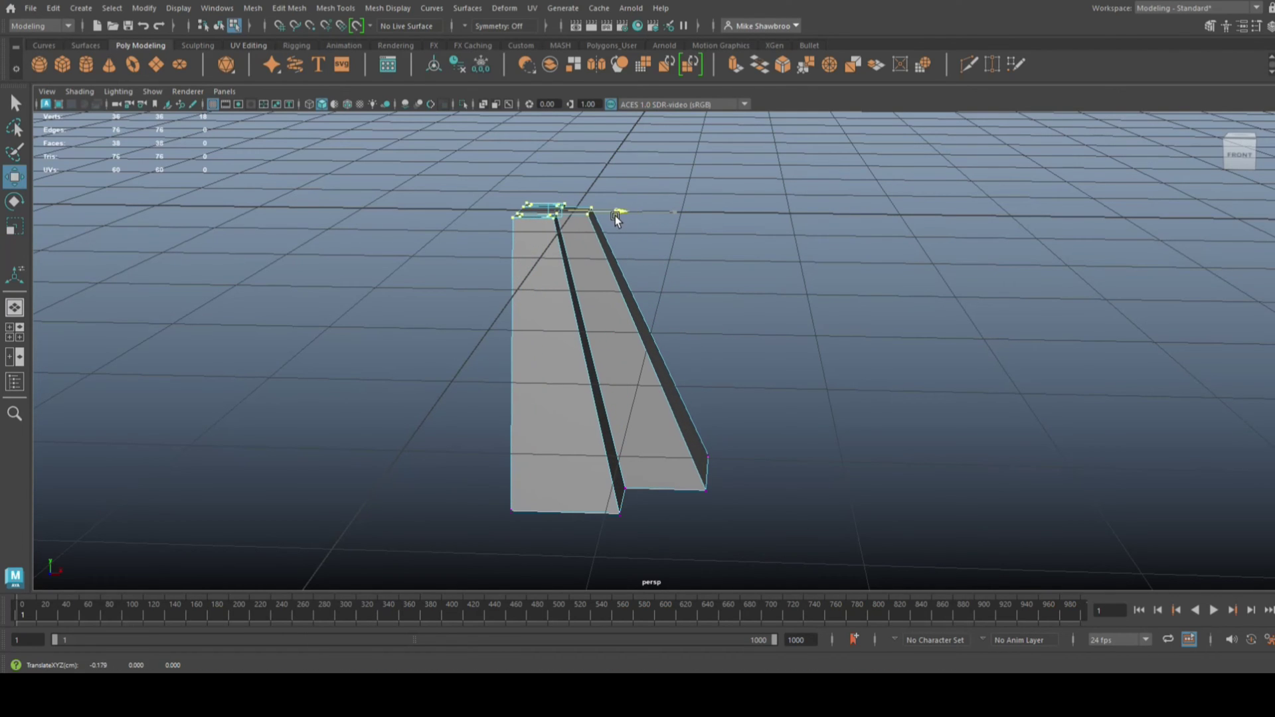
Step: Select the four underside vertices at the outer stem-side corners of both openings and scale them inward along Z
alt+drag(807, 438, 690, 309)
drag(558, 450, 613, 469)
shift+drag(764, 450, 764, 449)
alt+drag(805, 516, 491, 449)
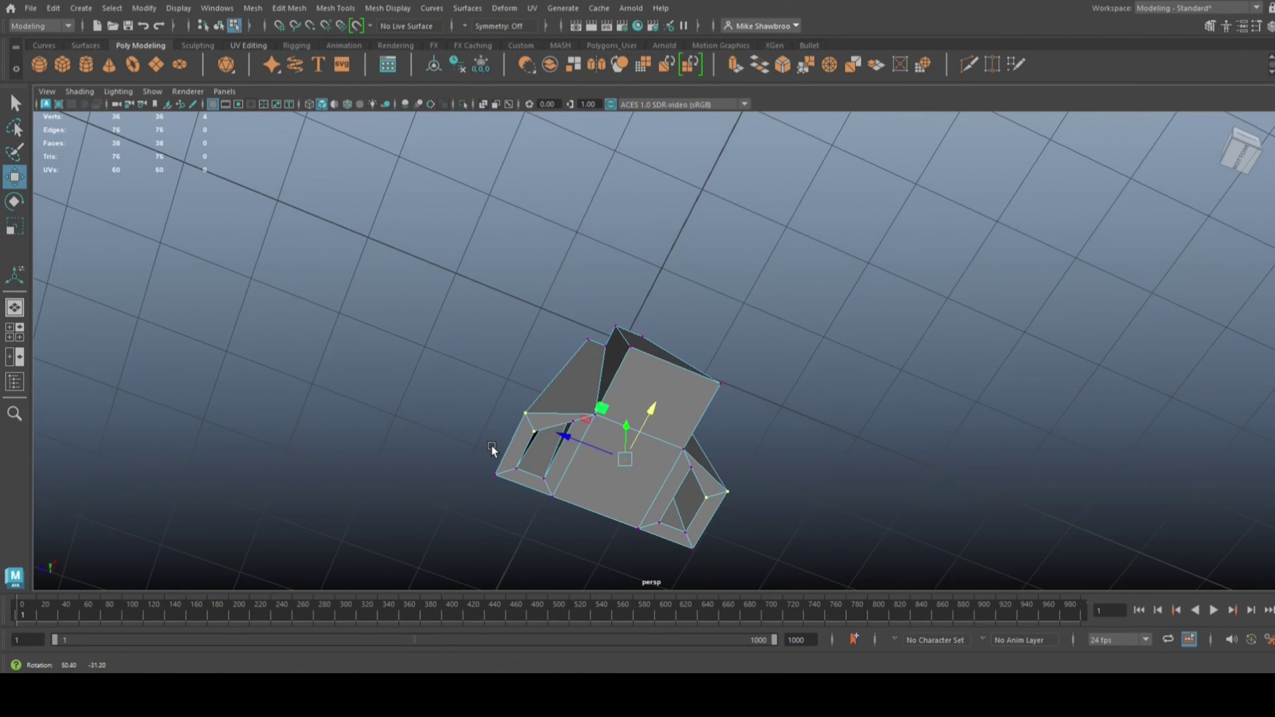
key(r)
drag(571, 439, 719, 561)
alt+drag(453, 409, 409, 433)
alt+drag(516, 438, 655, 381)
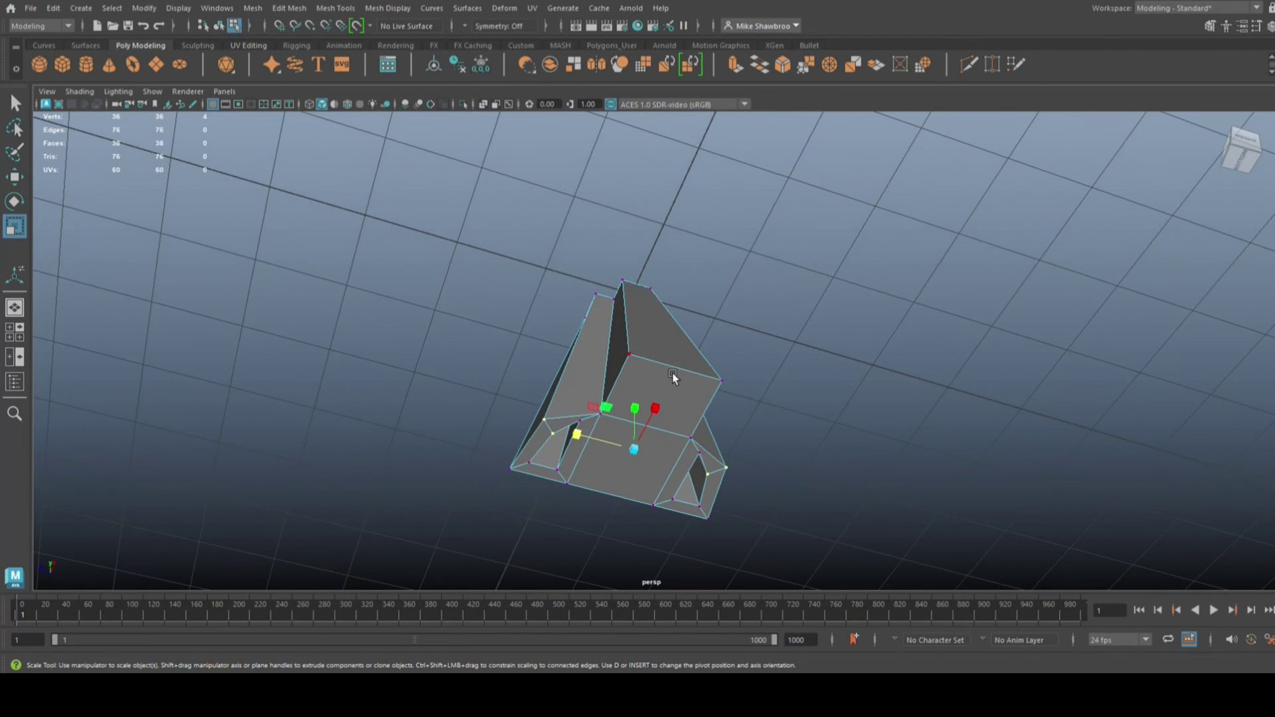
Step: Select the two underside vertices at the stem's outer end and scale them inward along Z to narrow it
click(629, 354)
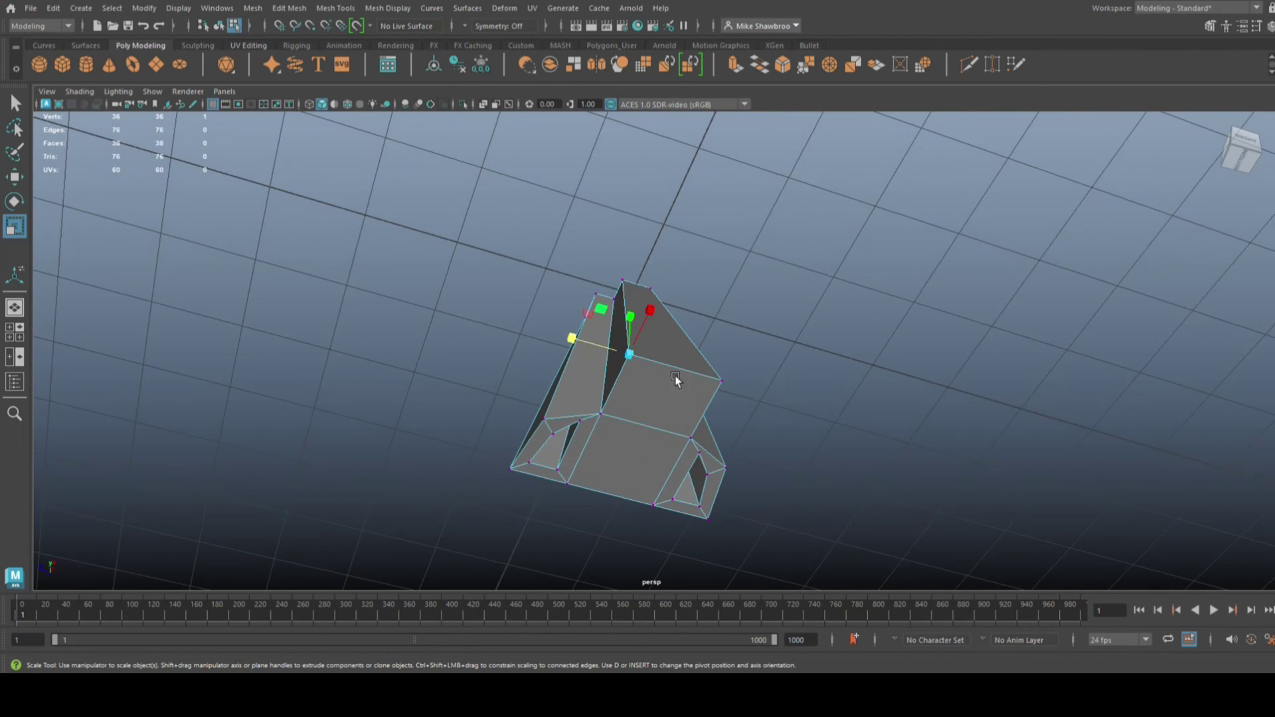
shift+click(721, 379)
drag(619, 351, 837, 497)
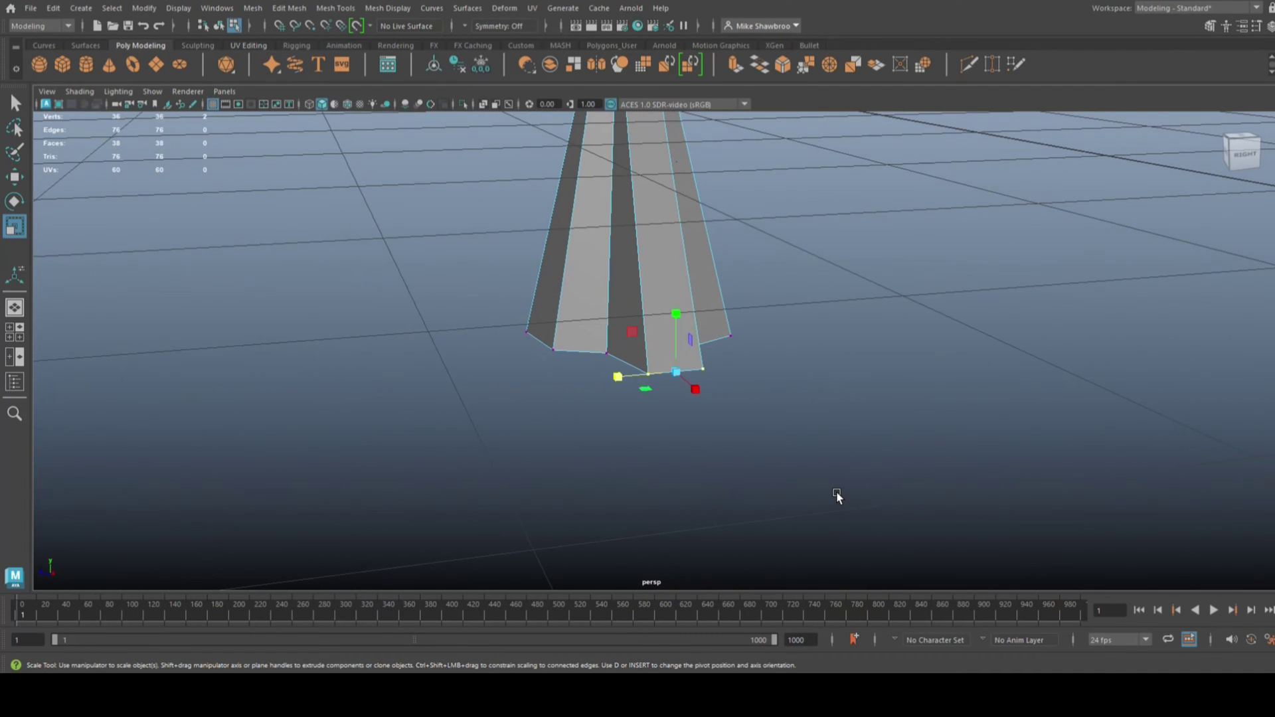
Step: Set the number of edge loops to 1 and insert a centred loop along the stem's height, splitting its outer end
key(ctrl+shift+e)
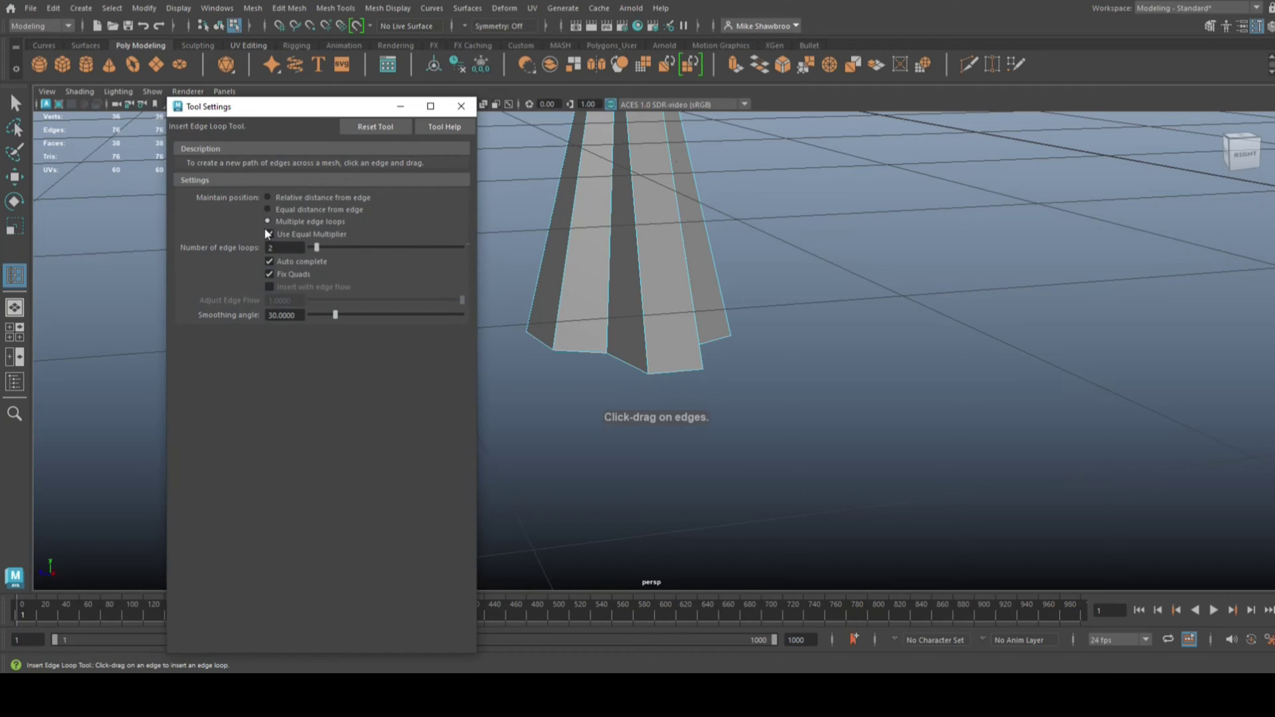
double_click(283, 248)
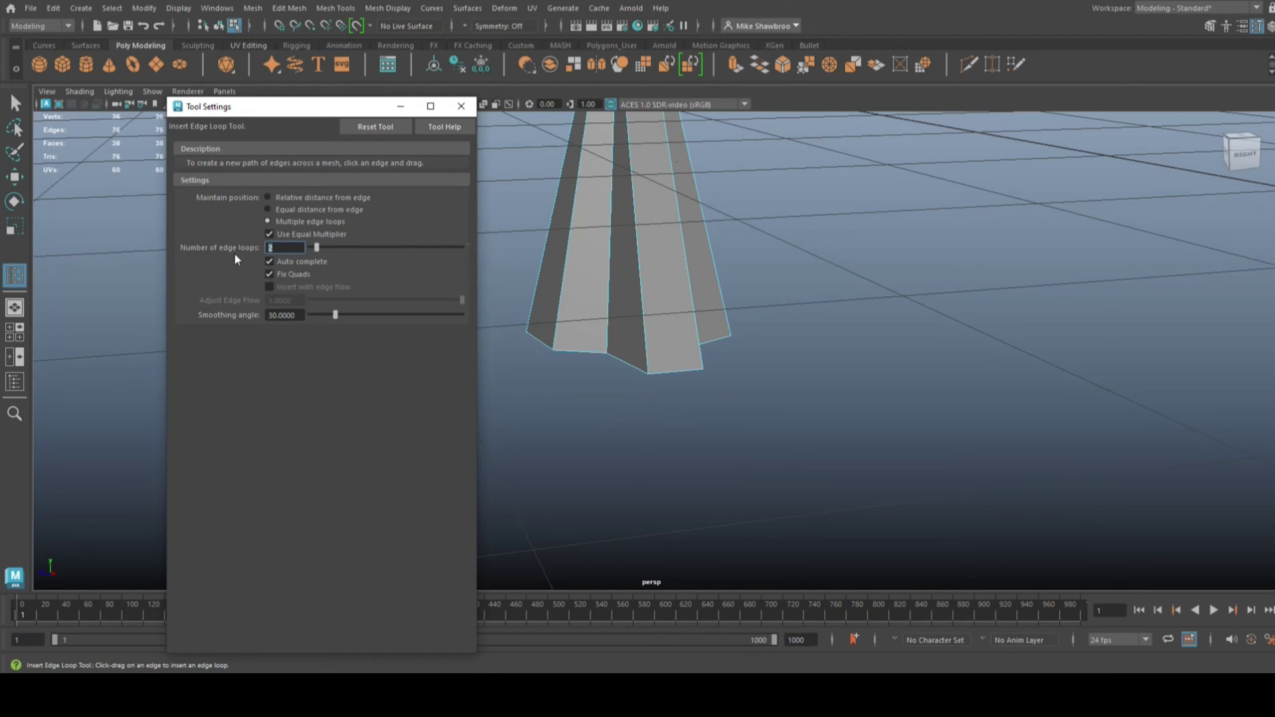
text(1)
click(676, 370)
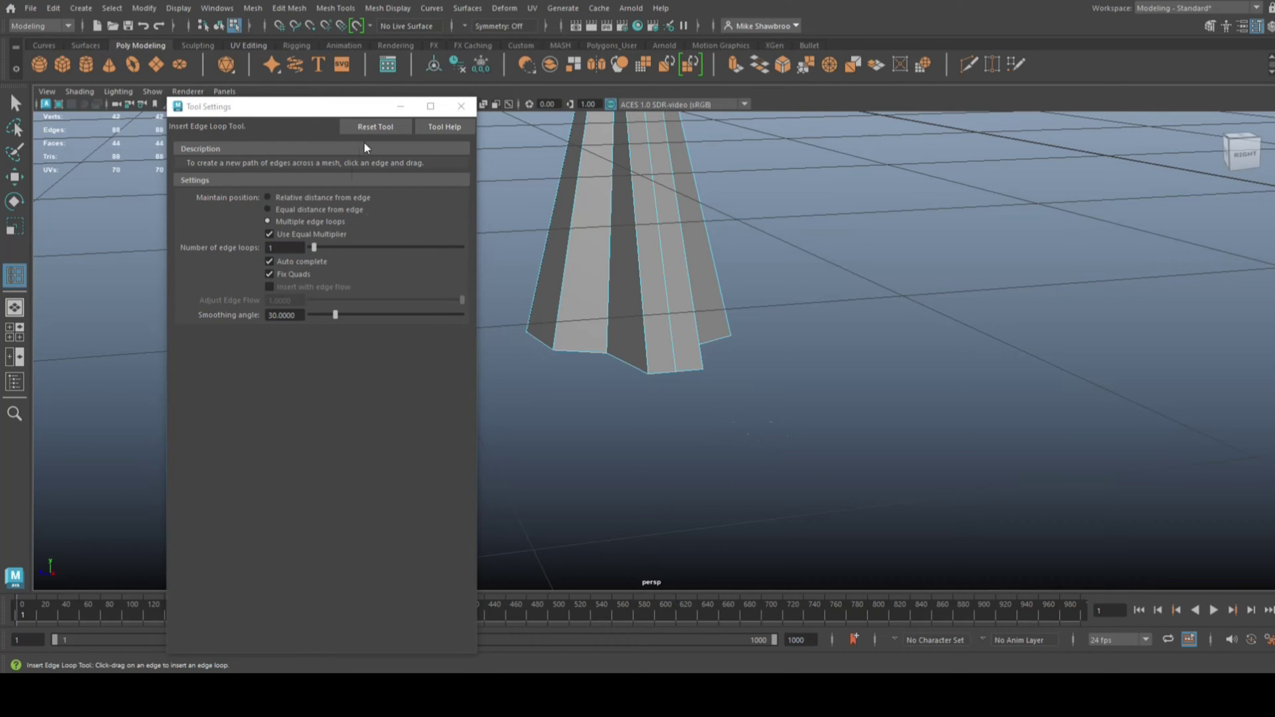
click(460, 105)
Step: Move the underside middle vertex on the stem's outer end outward along X to round the end
alt+drag(492, 145, 779, 296)
right_drag(779, 296, 708, 292)
click(659, 403)
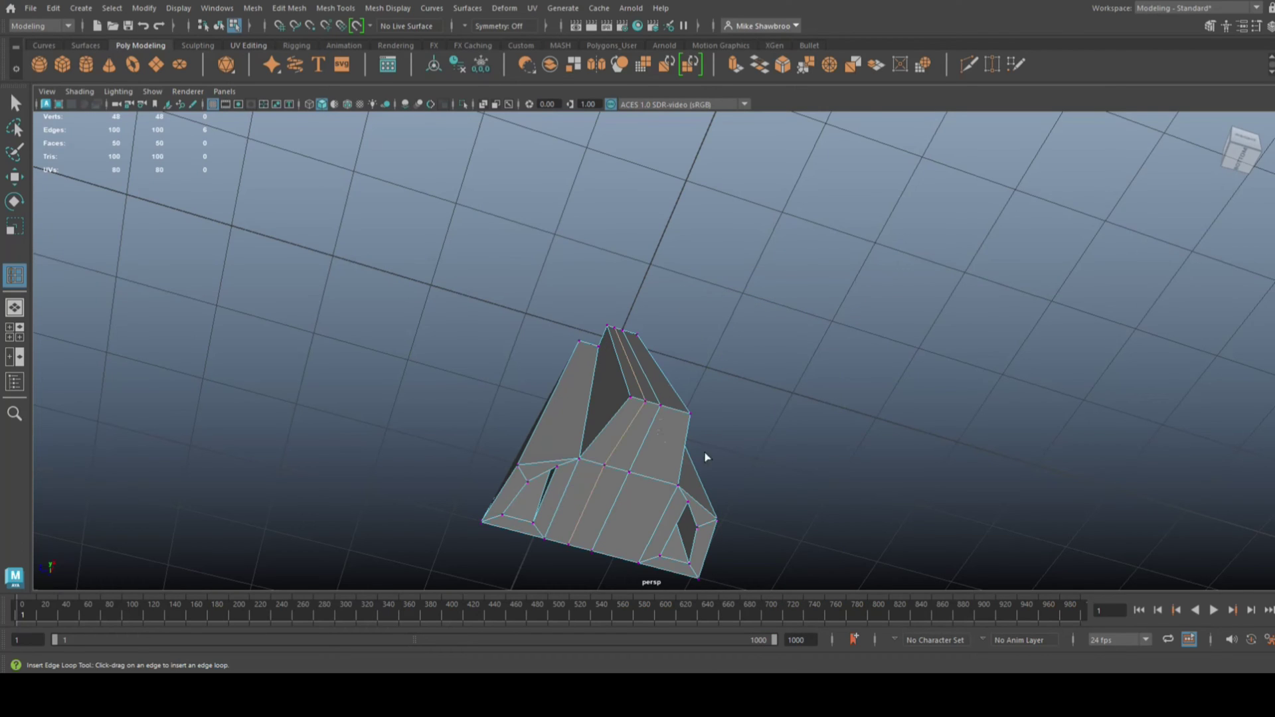
key(ctrl+z)
key(q)
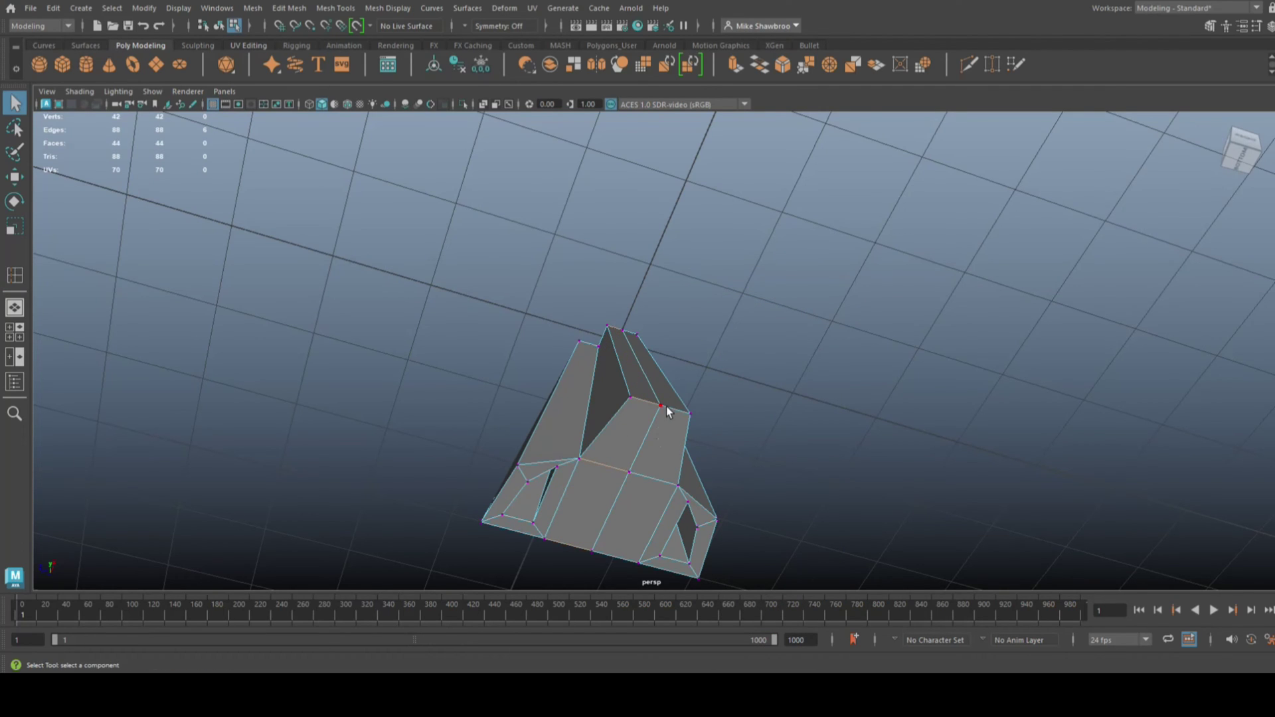
click(661, 406)
key(w)
middle_drag(677, 360, 683, 350)
click(830, 407)
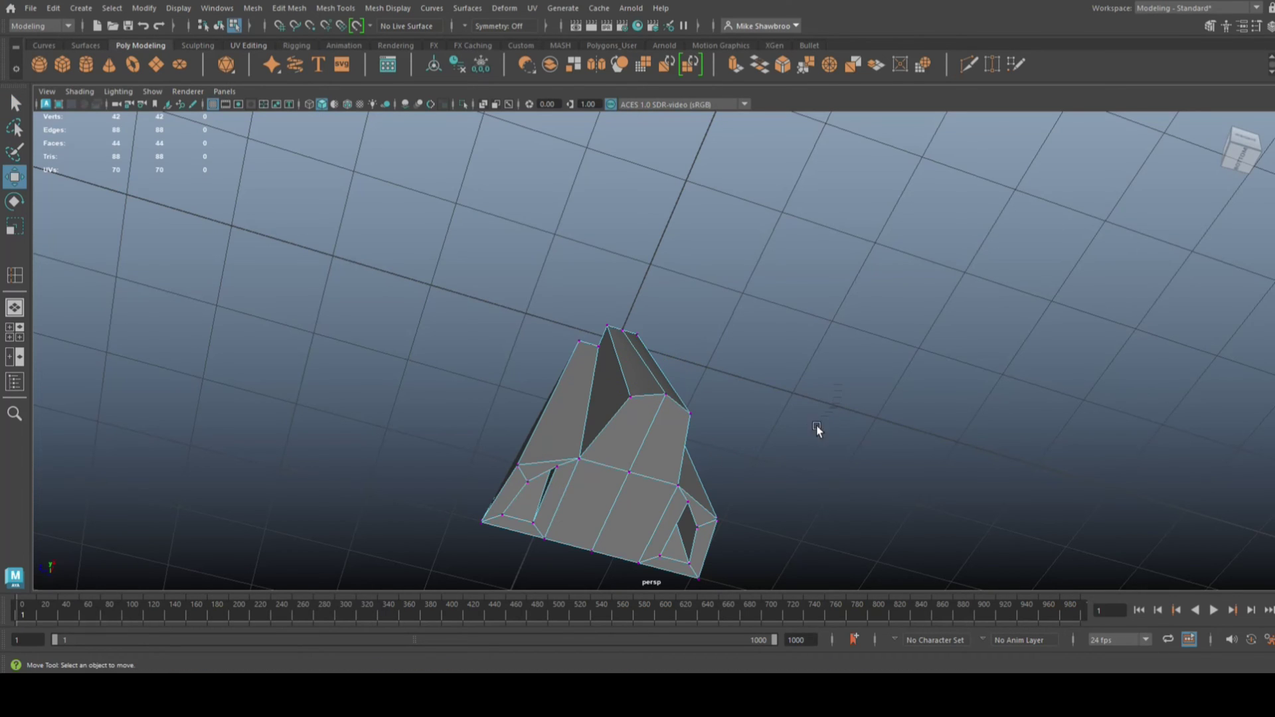
Step: Preview the mesh smoothed, inspect it, and return it to the unsmoothed display
alt+drag(775, 436, 754, 456)
right_drag(549, 306, 601, 279)
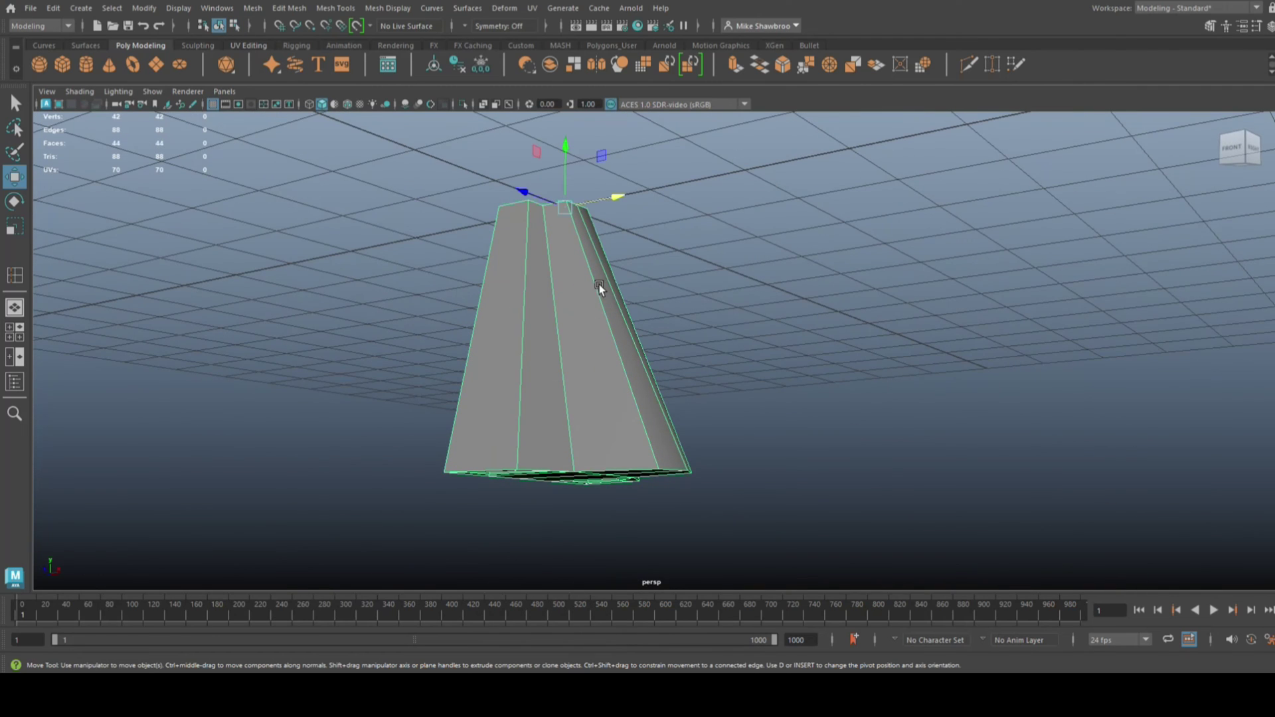
key(3)
click(789, 415)
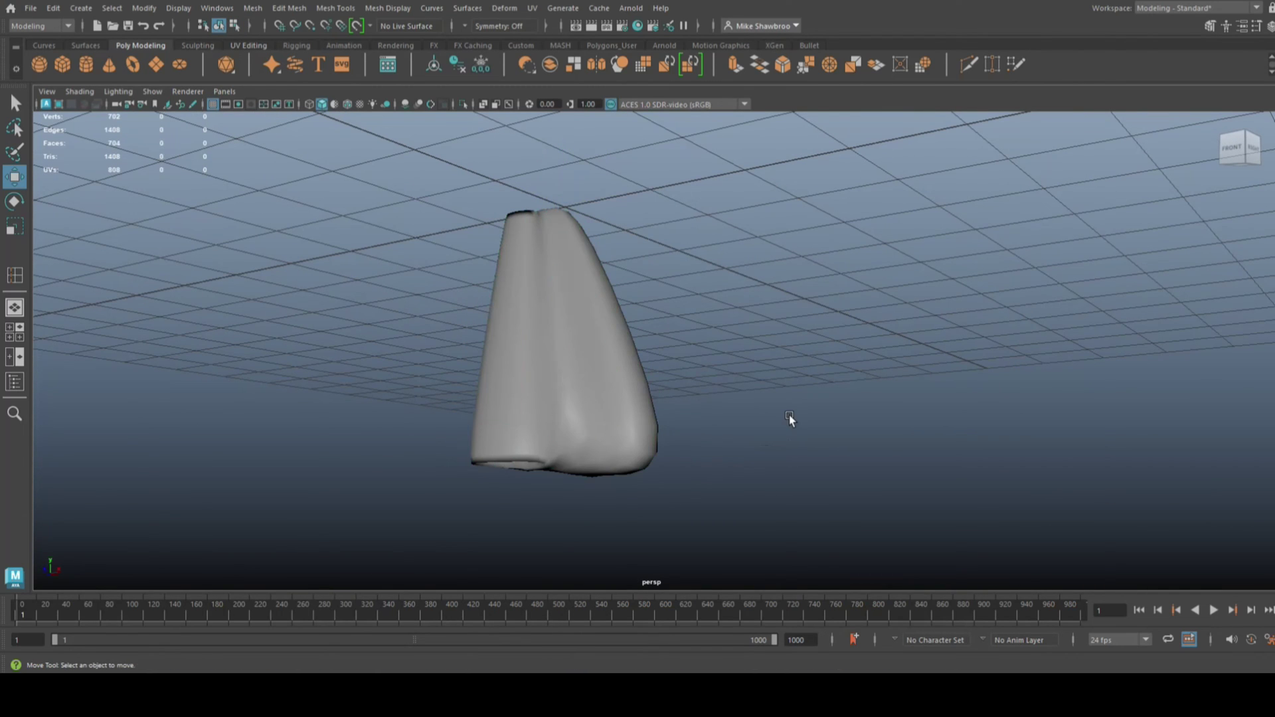
alt+drag(798, 435, 742, 444)
click(624, 356)
key(1)
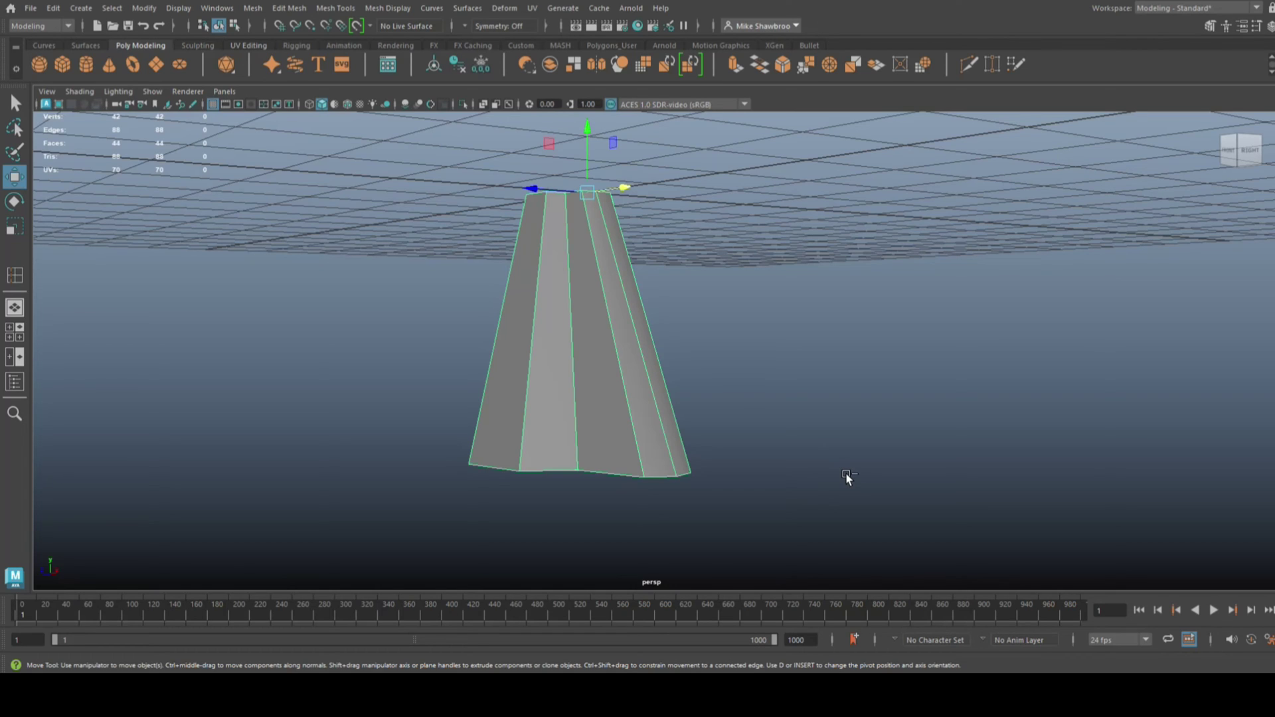
Step: Set the number of edge loops to 5 and insert evenly spaced horizontal loops around the tapered body
key(ctrl+shift+x)
click(287, 247)
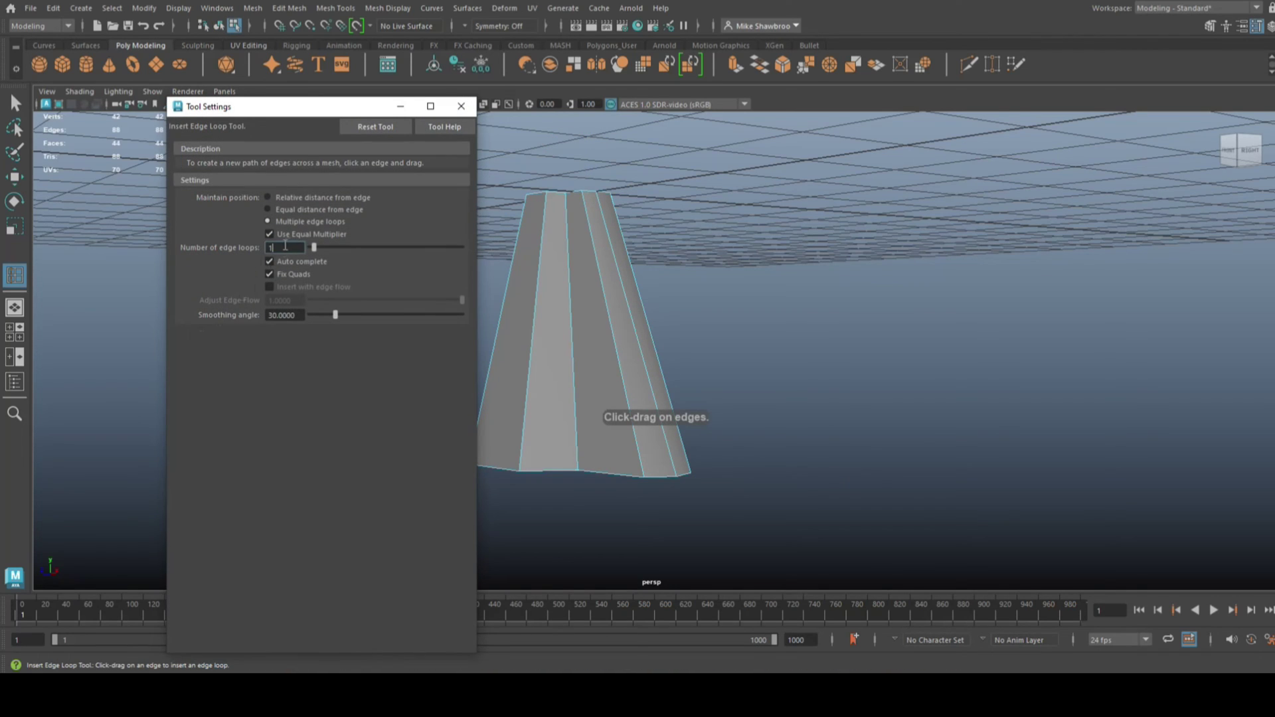
double_click(288, 247)
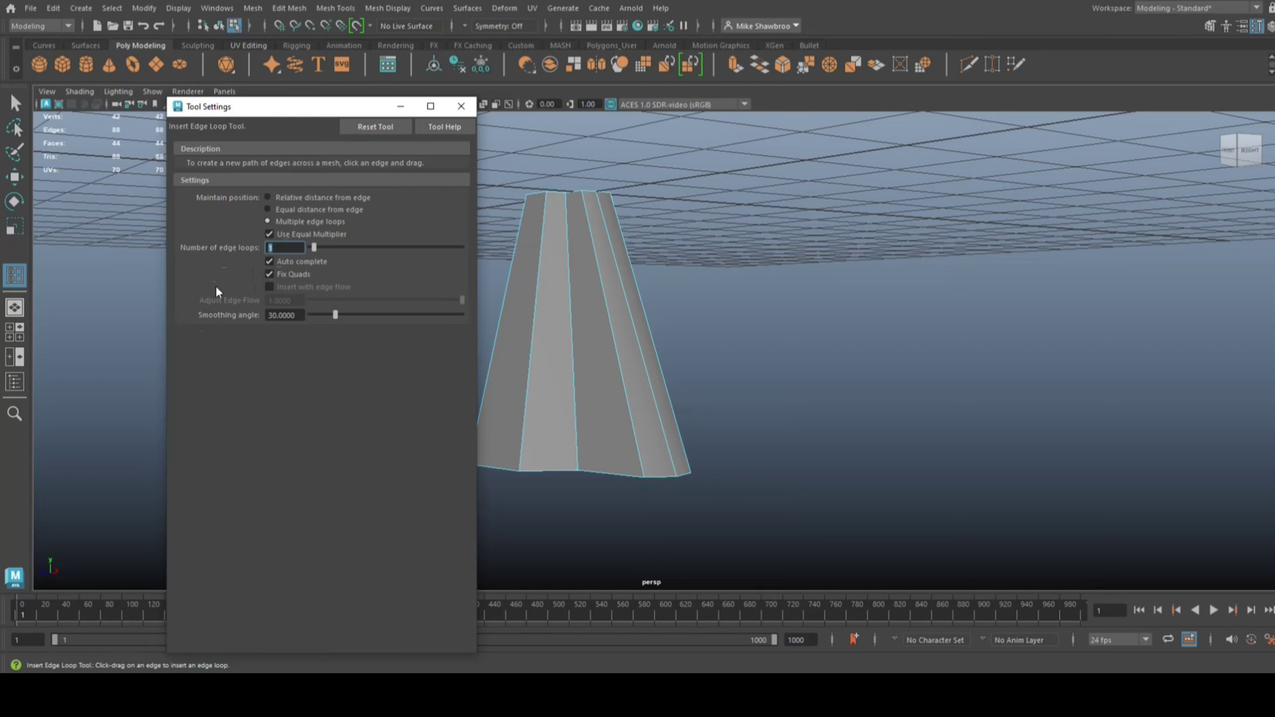
text(5)
key(Return)
click(531, 334)
click(461, 107)
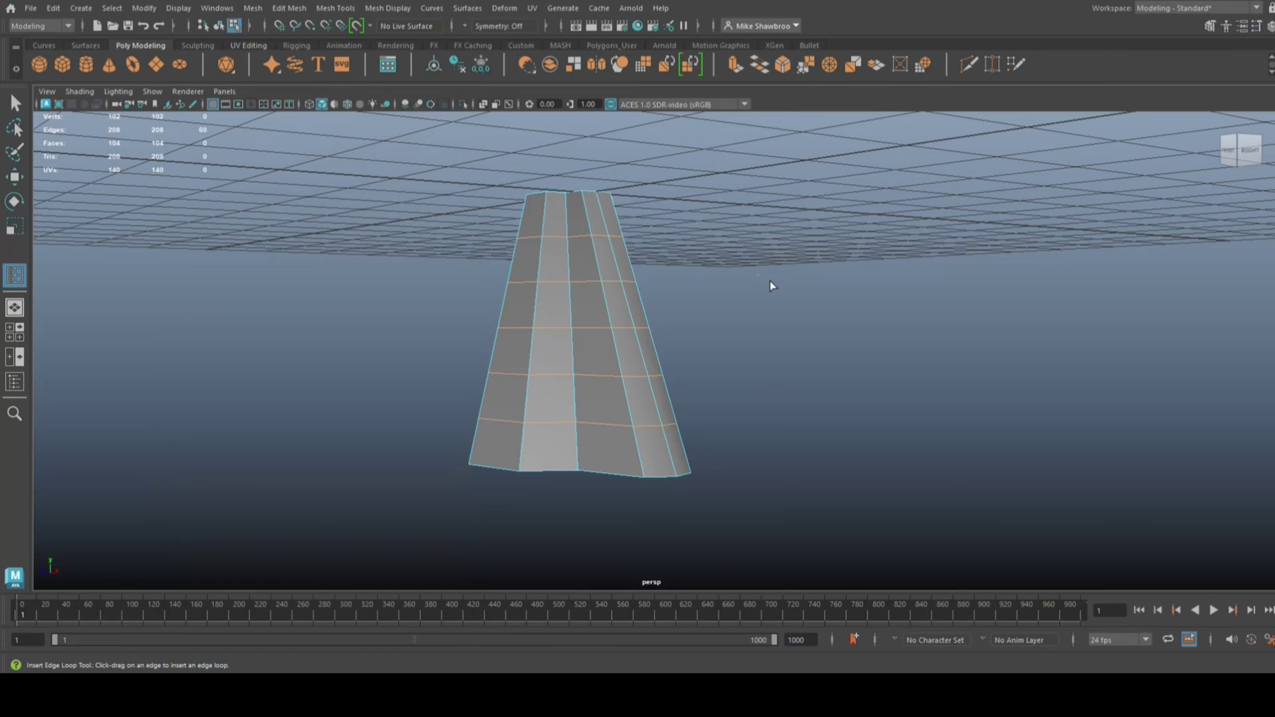
Step: Select the middle faces on the stem's outer end and drop the stray crossbar faces from the selection
alt+drag(790, 365, 842, 421)
alt+middle_drag(842, 421, 793, 376)
right_drag(715, 297, 733, 337)
alt+drag(765, 404, 589, 261)
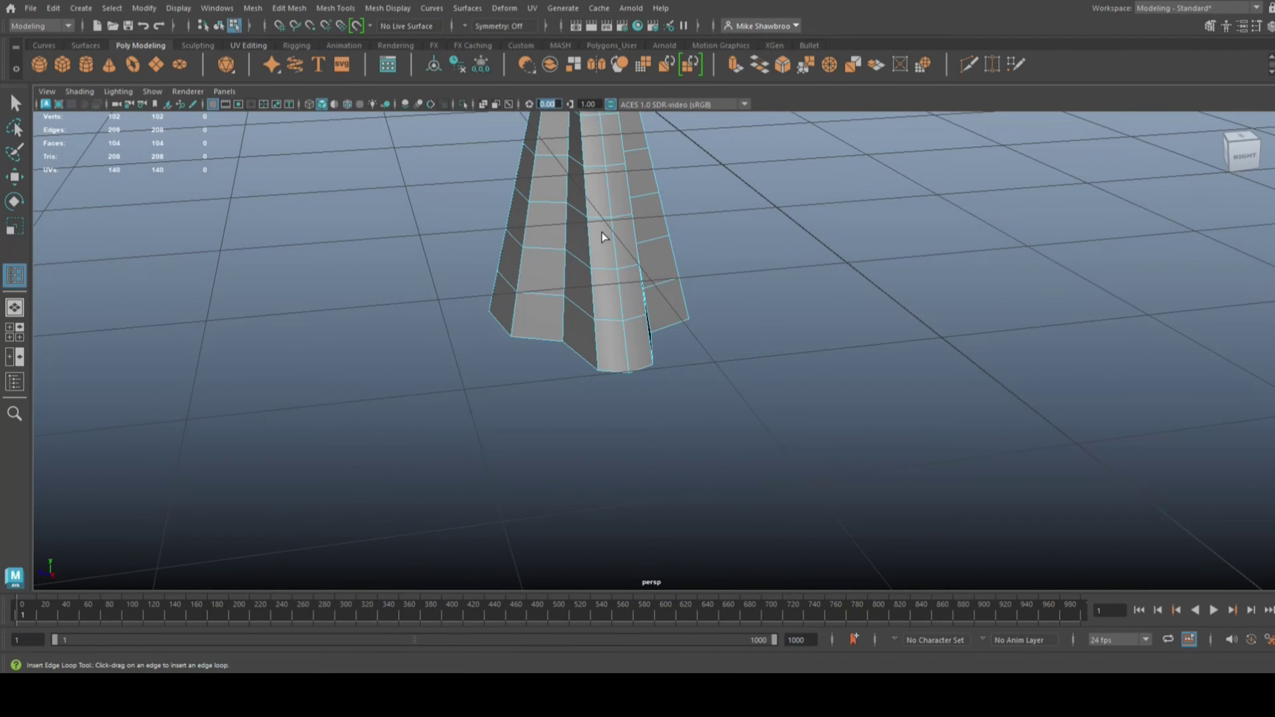
right_drag(877, 259, 881, 293)
key(q)
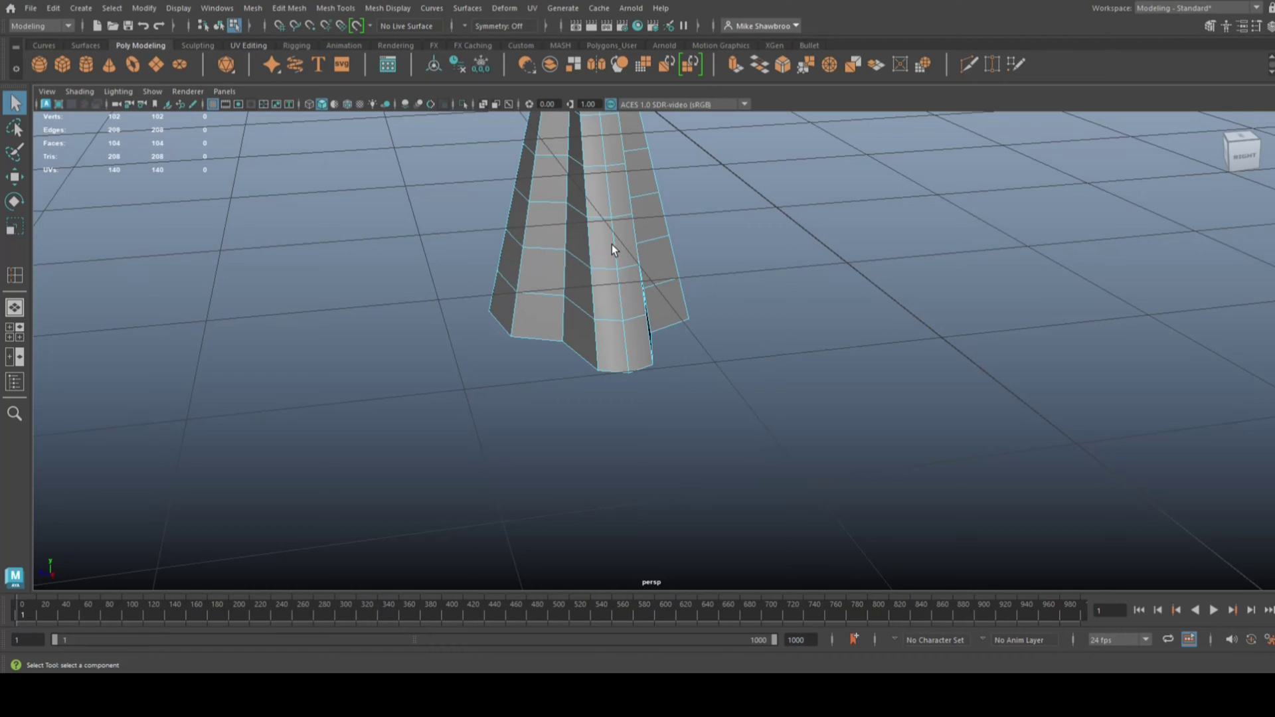
click(608, 244)
alt+drag(717, 375, 684, 333)
shift+click(587, 213)
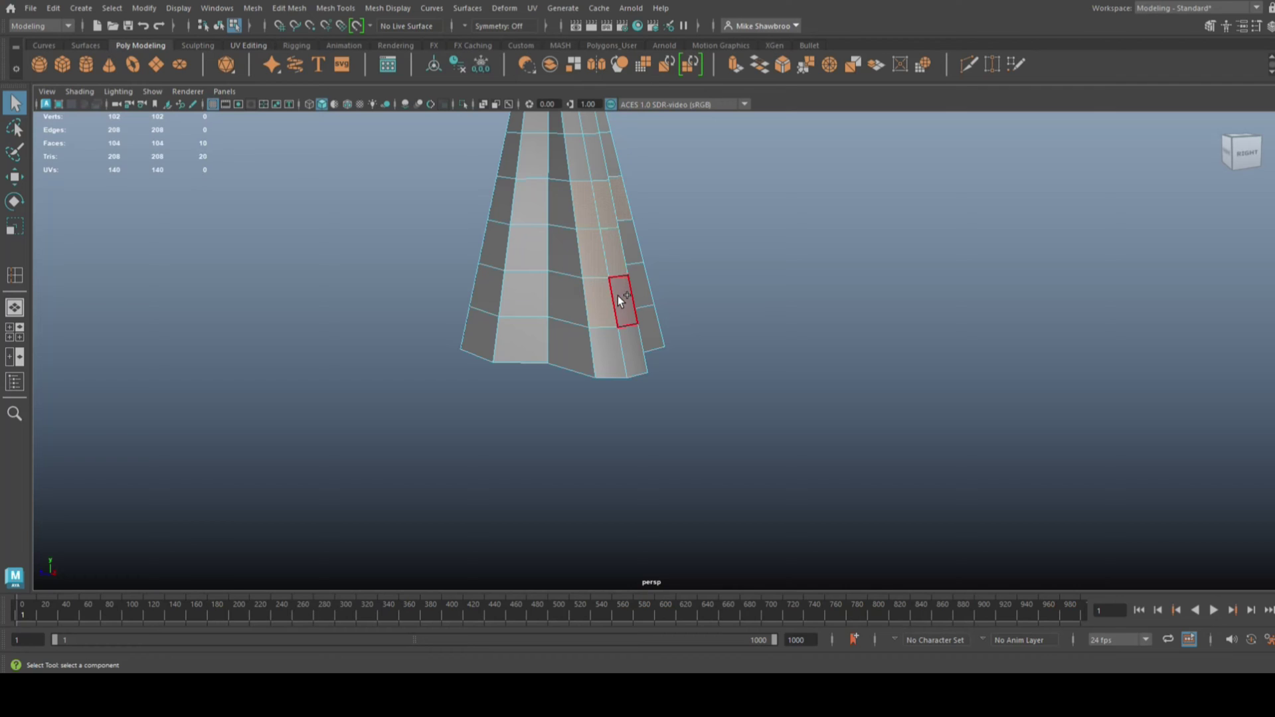
alt+drag(815, 329, 714, 335)
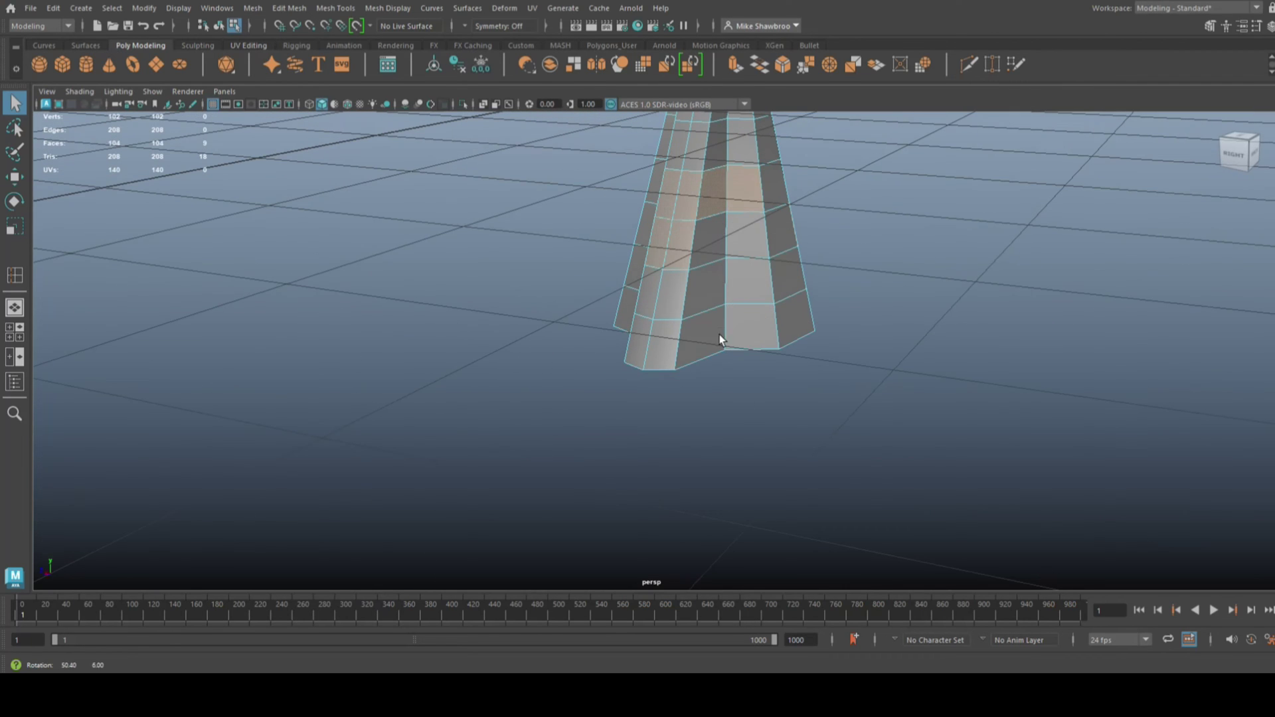
ctrl+click(718, 195)
ctrl+click(735, 194)
Step: Enable soft selection and adjust its falloff radius around the stem faces
alt+drag(478, 357, 608, 356)
key(b)
mouse_move(771, 345)
mouse_down()
mouse_move(810, 348)
mouse_move(796, 349)
mouse_up()
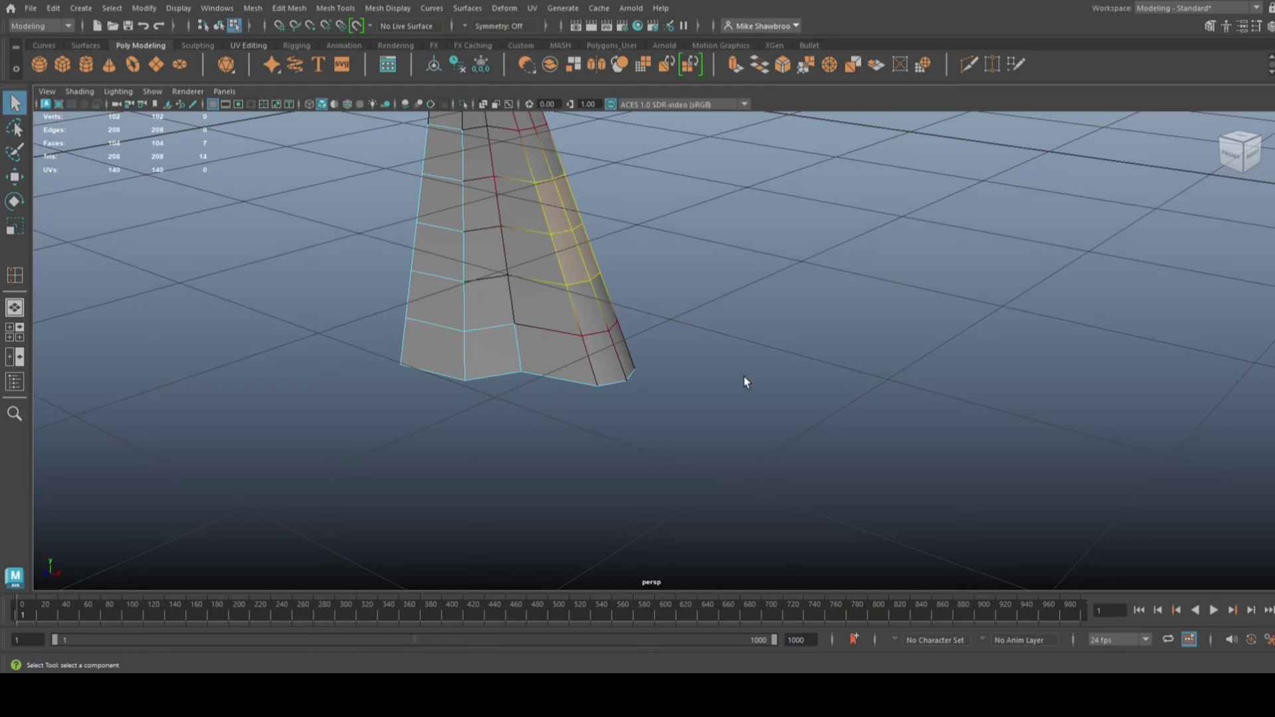
Step: Try to pull the selected stem faces outward along X and nudge the middle vertex outward with soft selection
key(w)
drag(611, 229, 631, 229)
click(733, 243)
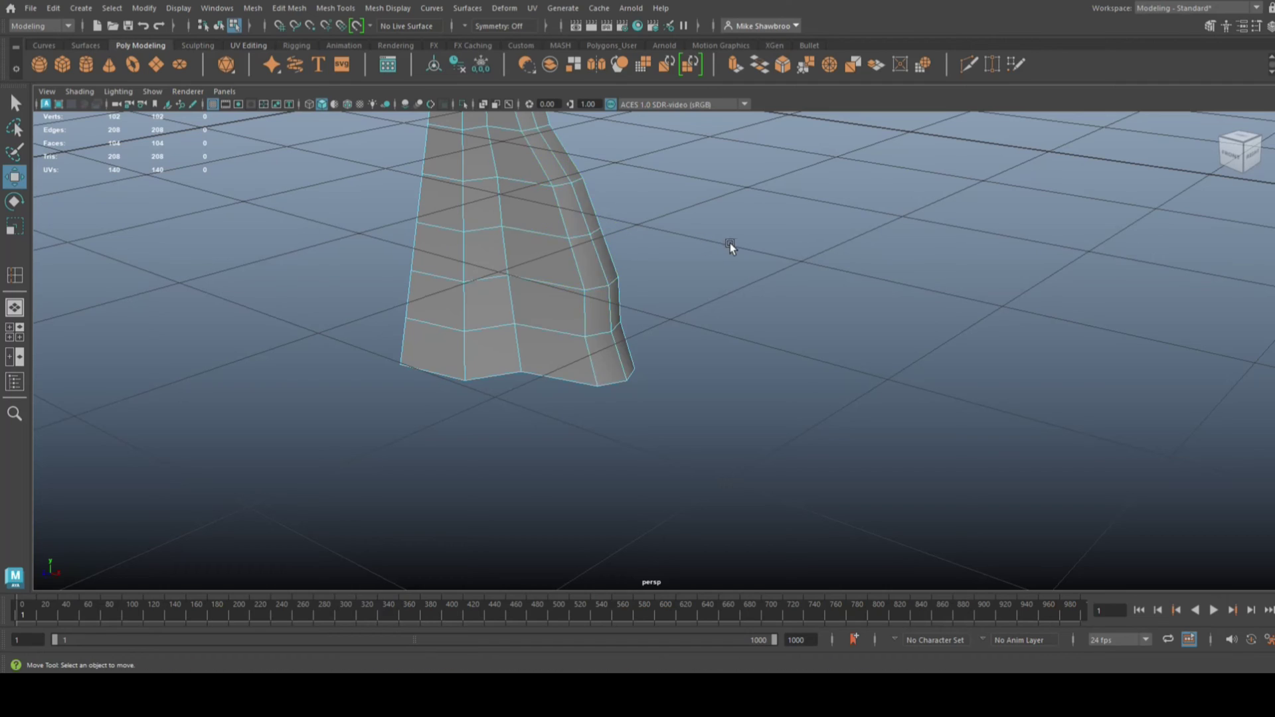
right_drag(574, 240, 535, 246)
click(590, 233)
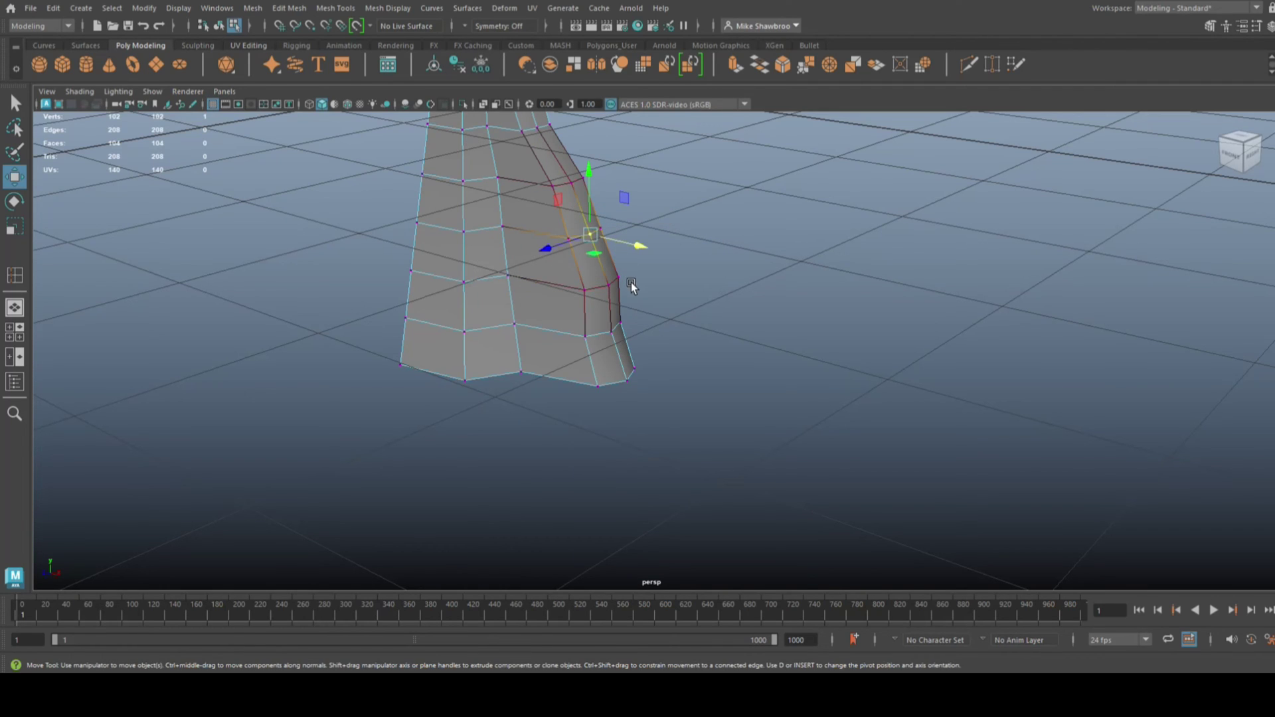
drag(638, 245, 642, 247)
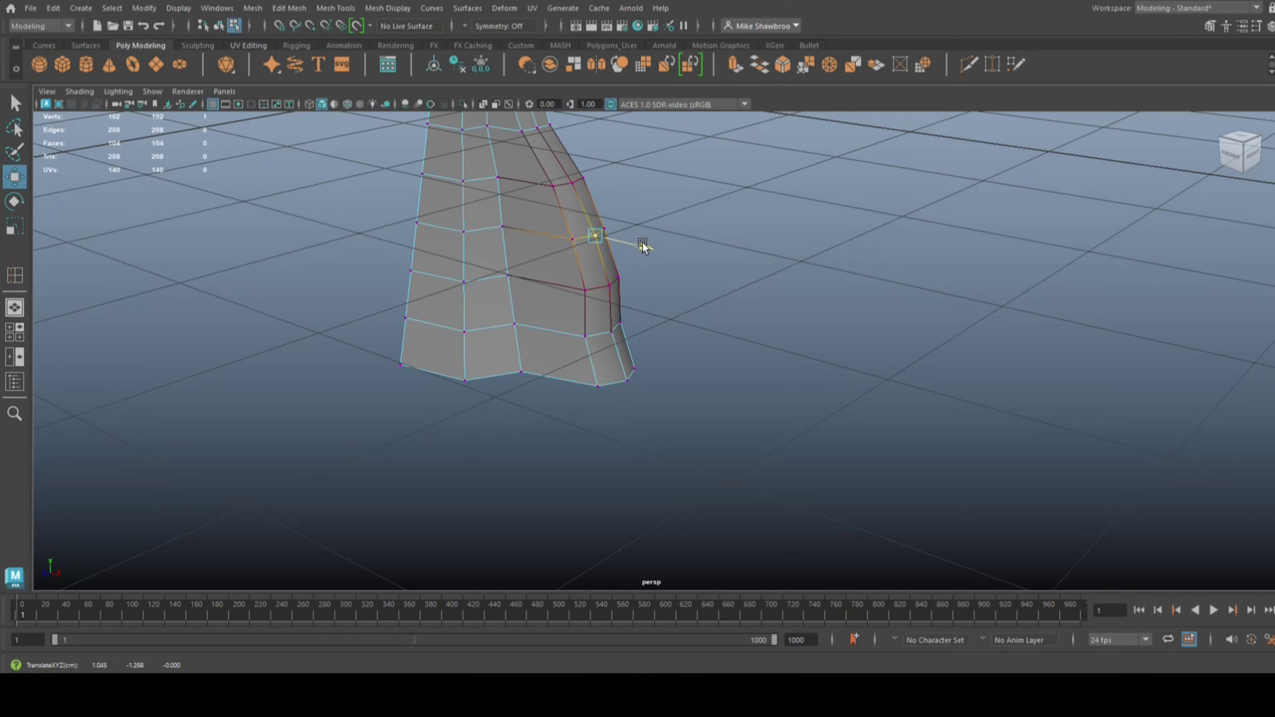
click(786, 307)
Step: Turn on the smooth preview for the mesh and inspect its back side
right_drag(512, 236, 576, 266)
key(3)
click(759, 341)
alt+drag(748, 338, 324, 470)
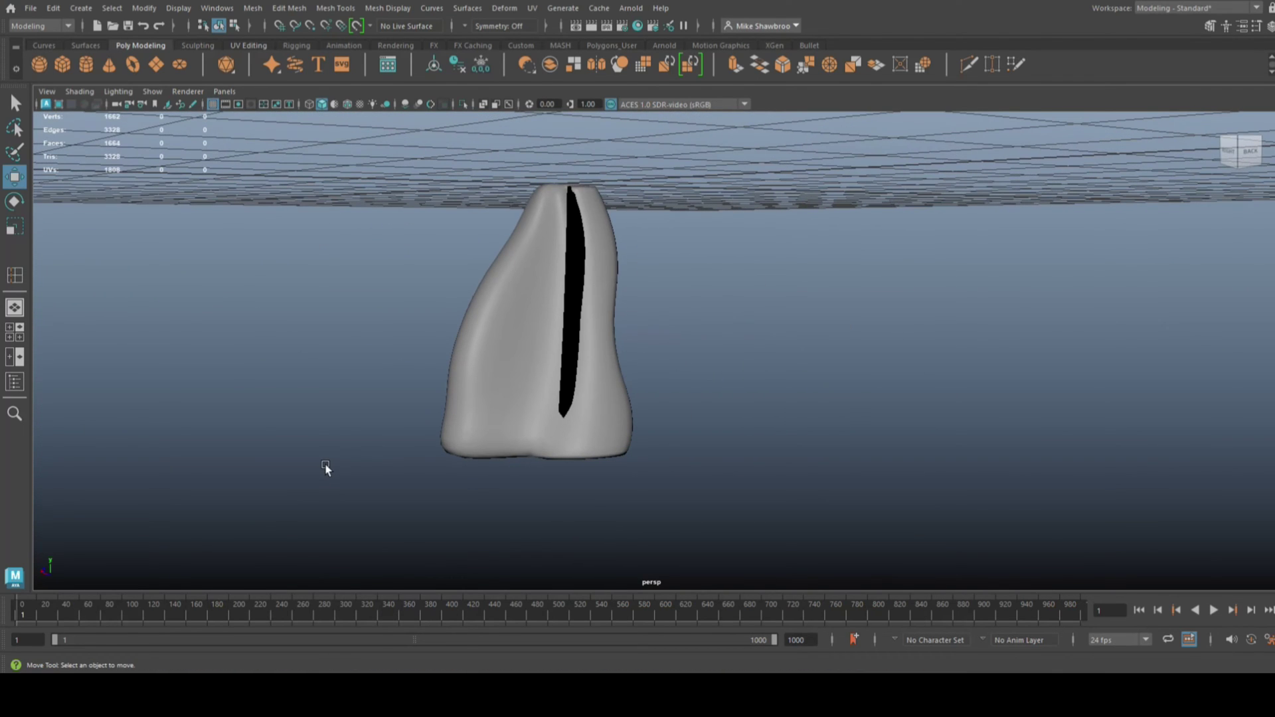
Step: Undo the soft-selected vertex and face moves on the stem
key(ctrl+z)
key(ctrl+z)
key(ctrl+z)
key(ctrl+z)
key(ctrl+z)
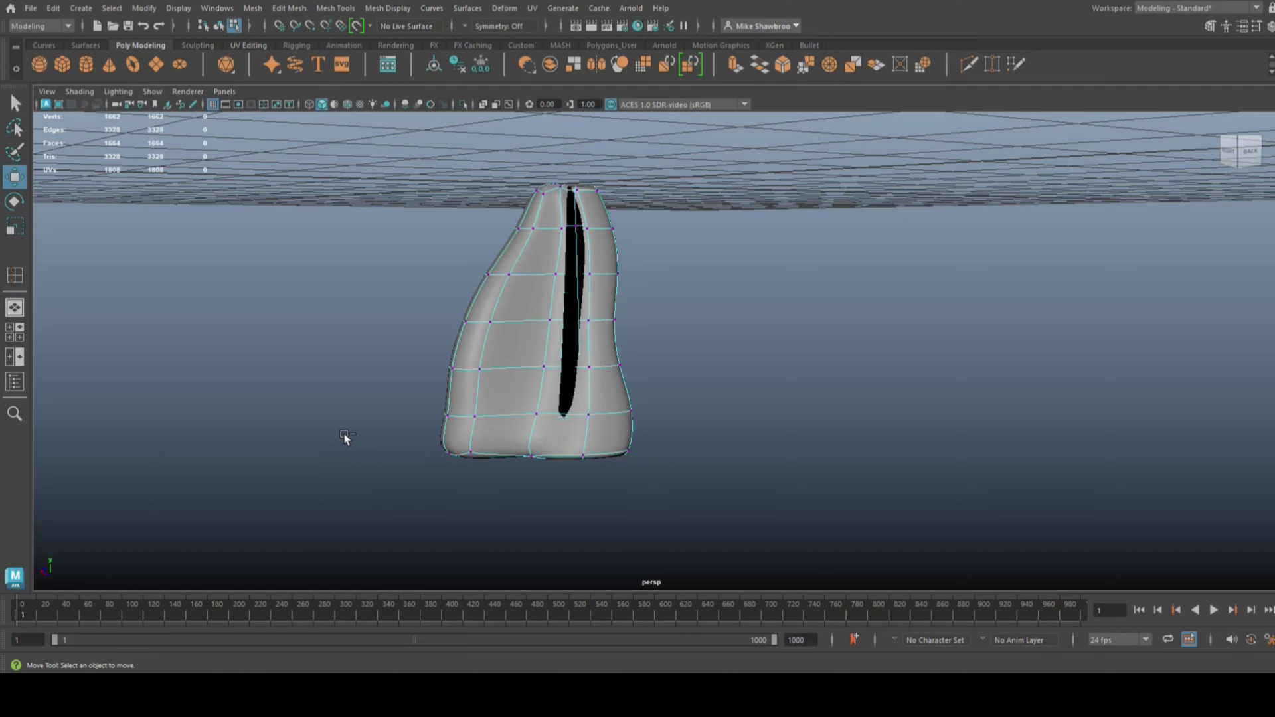
key(ctrl+z)
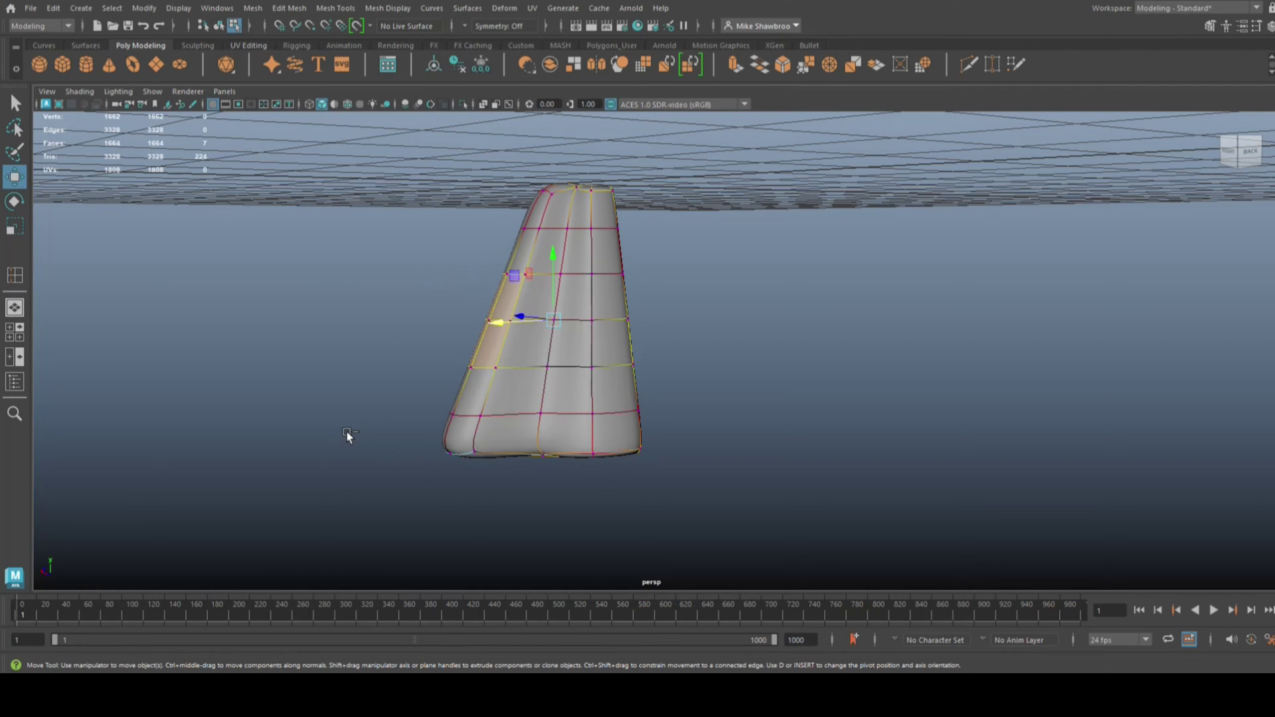
Step: Select the four middle faces on both halves of the stem's outer end and pull them outward along X with soft selection
alt+drag(683, 469, 748, 436)
click(748, 436)
alt+drag(366, 365, 541, 391)
right_drag(548, 393, 555, 341)
click(552, 377)
click(552, 376)
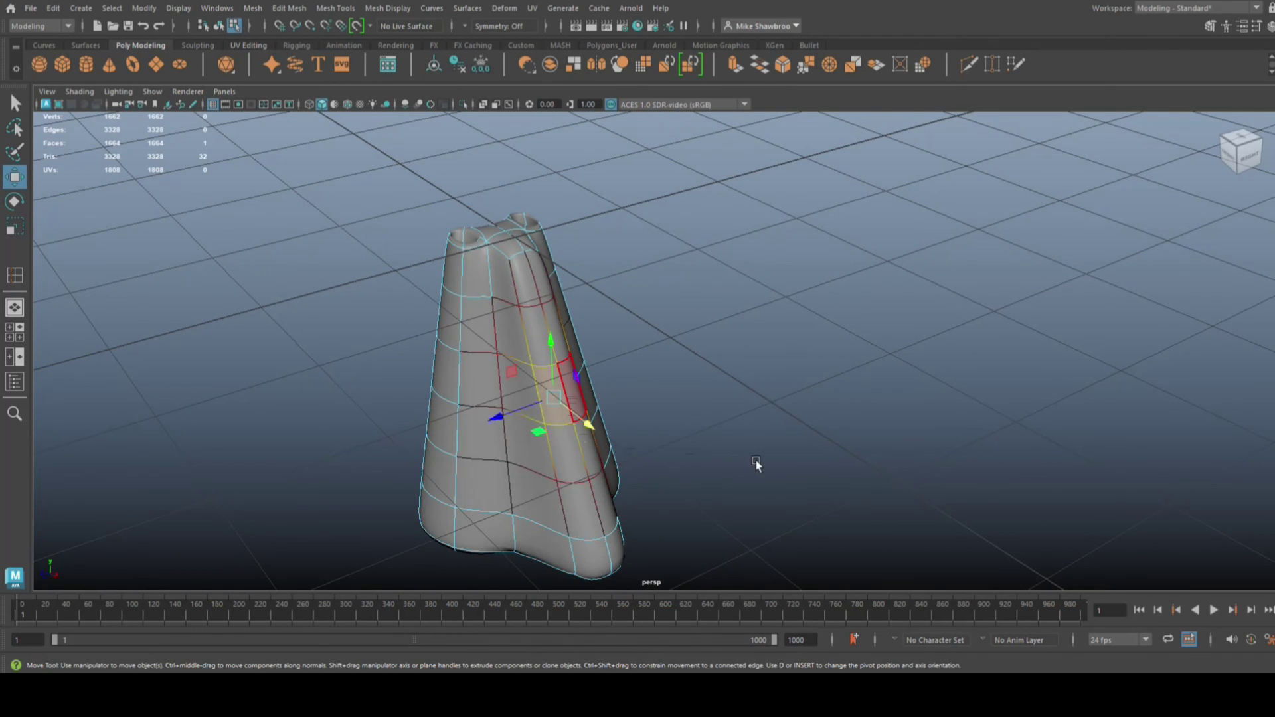
alt+drag(552, 377, 548, 404)
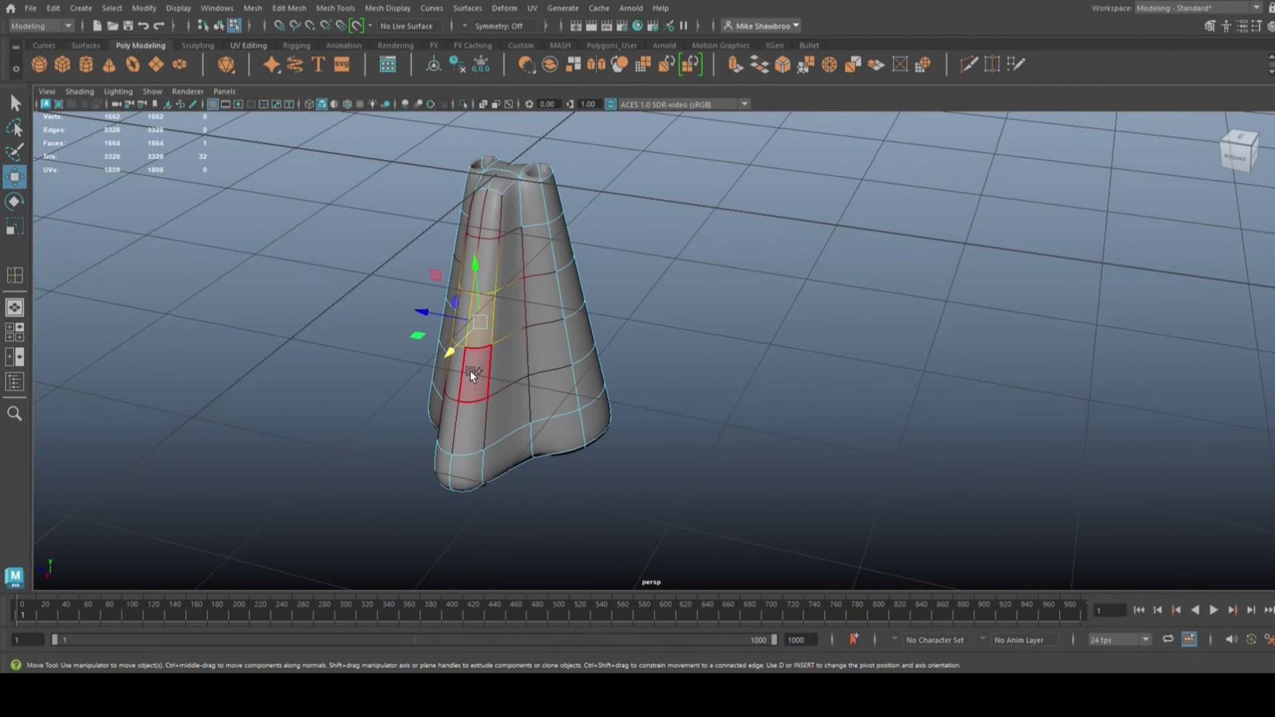
shift+click(456, 378)
alt+drag(458, 400, 756, 431)
click(548, 400)
shift+click(556, 453)
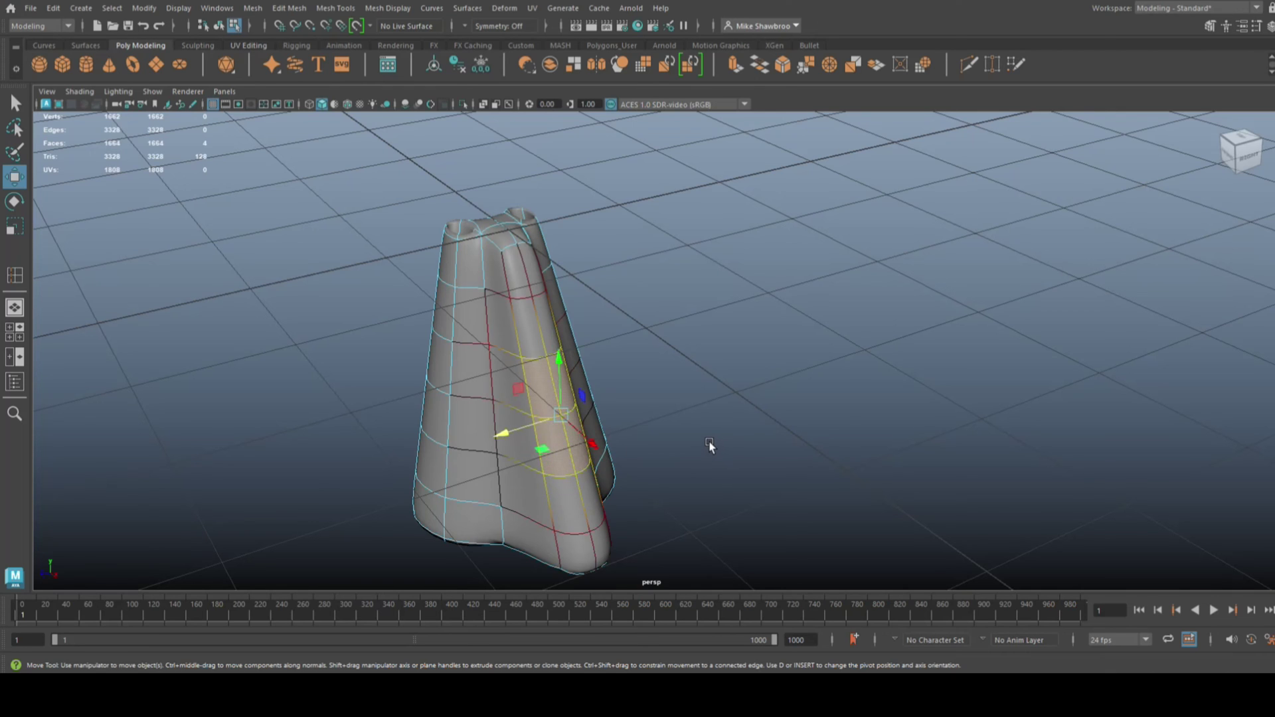
key(4)
mouse_move(754, 449)
alt+mouse_down()
mouse_move(650, 446)
mouse_move(802, 424)
alt+mouse_up()
key(5)
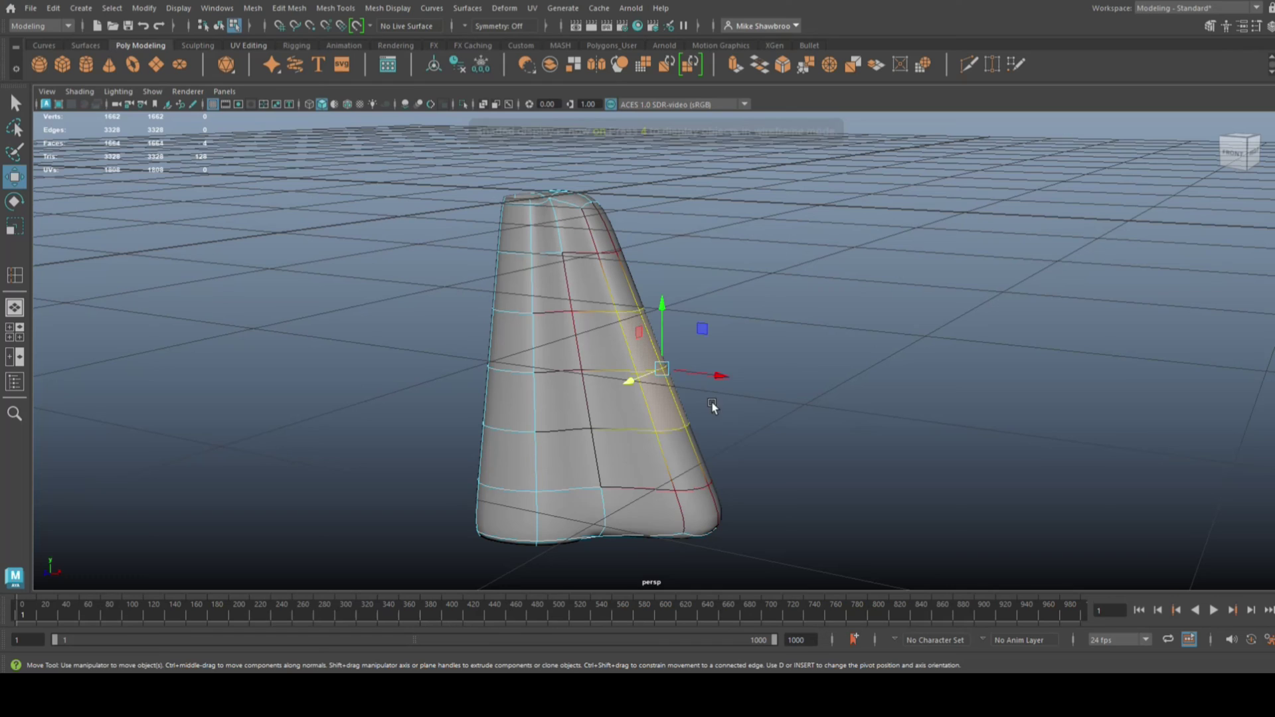
mouse_move(722, 377)
mouse_down()
mouse_move(756, 383)
mouse_move(737, 345)
mouse_up()
key(e)
Step: Select the lower vertices on the stem's outer edge and move them outward to flare its base
alt+middle_drag(794, 496, 799, 372)
alt+drag(800, 373, 830, 367)
right_click(944, 296)
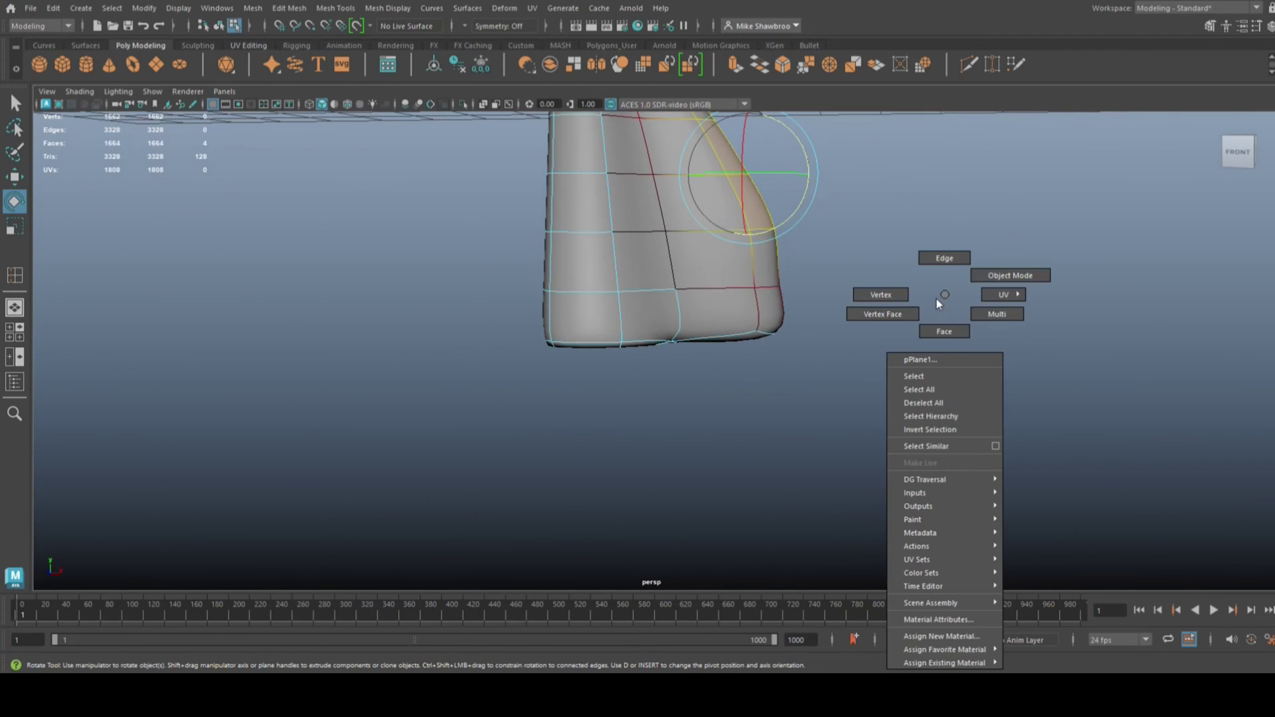
click(881, 295)
drag(838, 278, 723, 374)
key(w)
drag(775, 271, 828, 299)
key(e)
click(968, 326)
Step: Move the two inner-corner vertices just above the base between stem and crossbar along negative X, and scale them slightly inward along Z
alt+drag(942, 393, 830, 413)
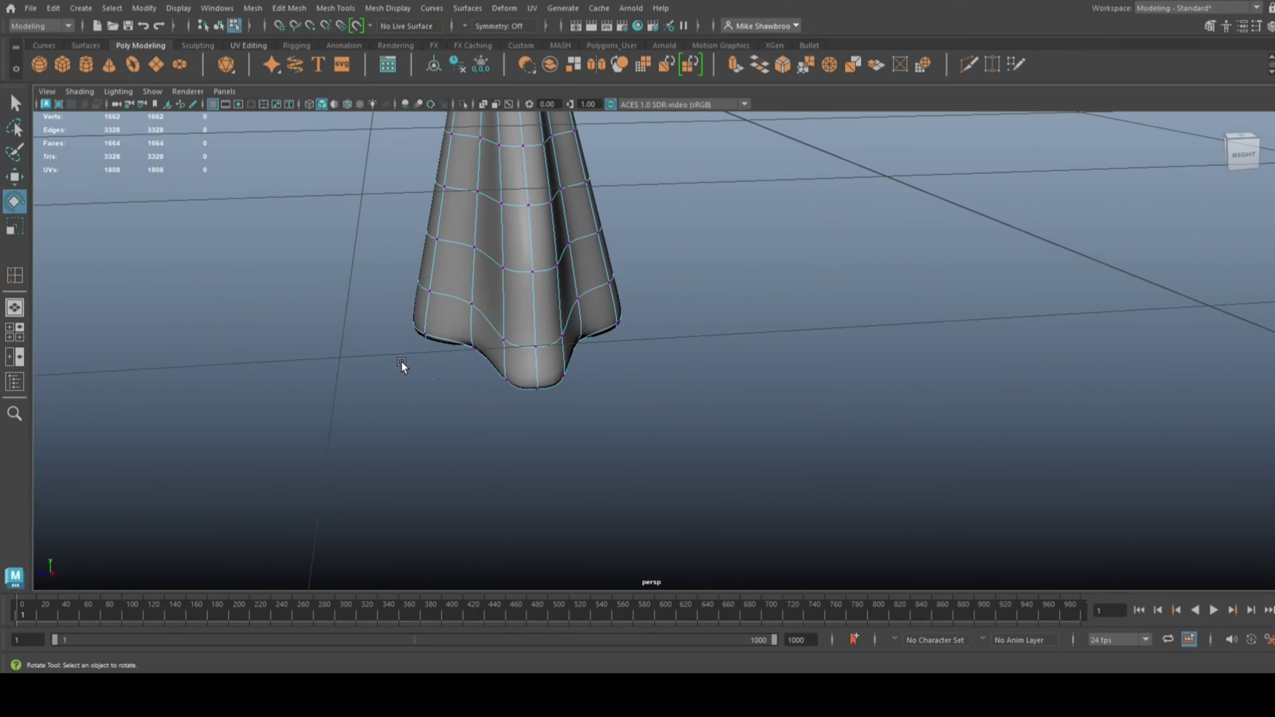
click(473, 301)
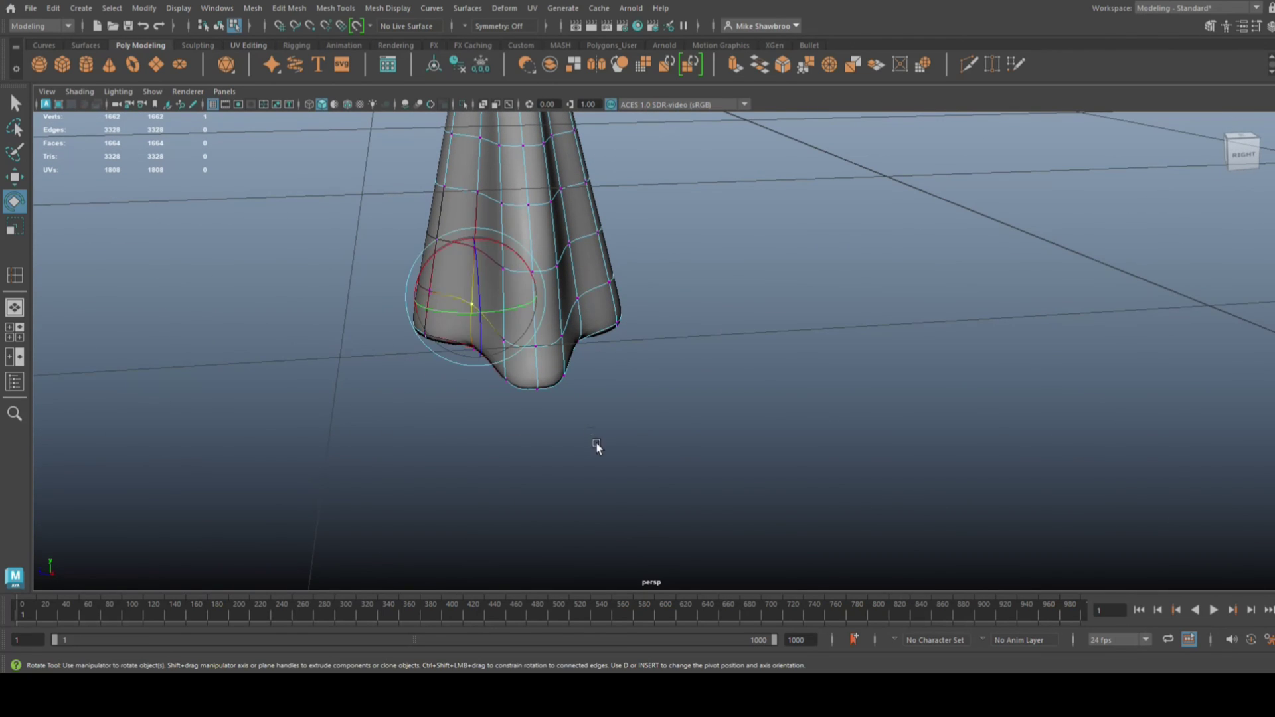
alt+drag(601, 445, 558, 406)
shift+click(555, 287)
alt+drag(330, 424, 472, 427)
key(w)
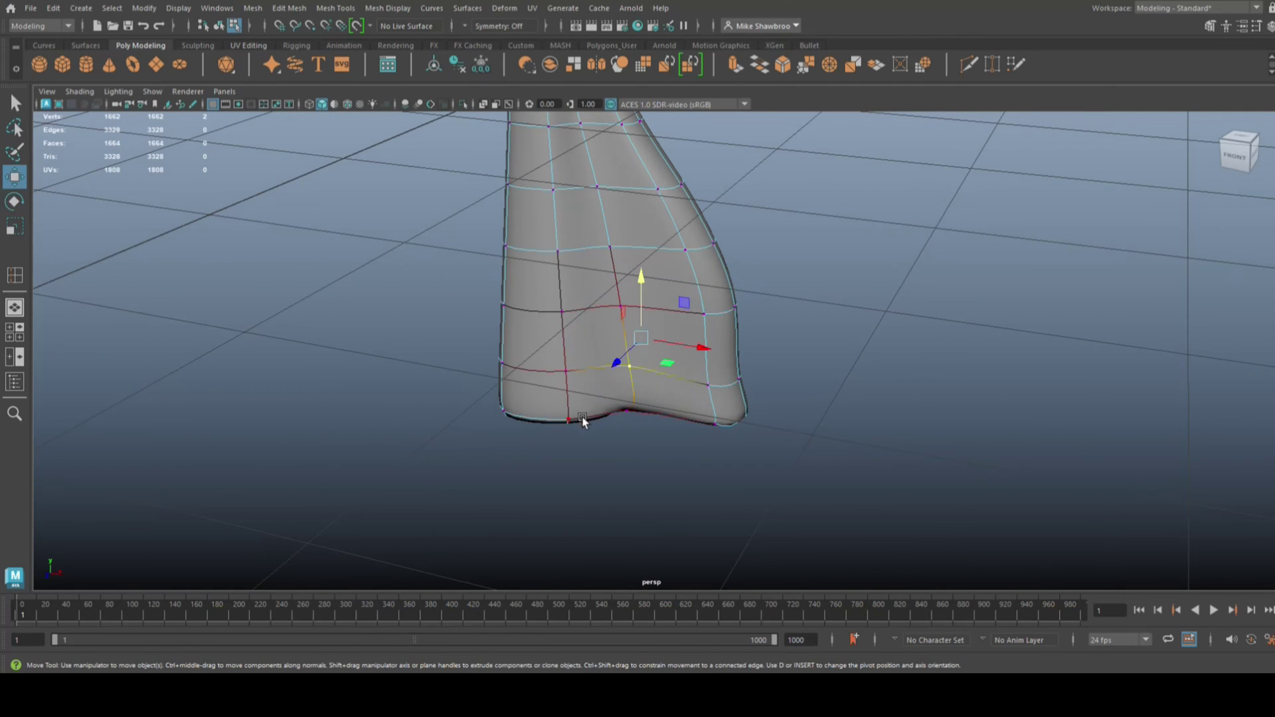
drag(697, 340, 671, 337)
alt+drag(705, 456, 616, 449)
key(r)
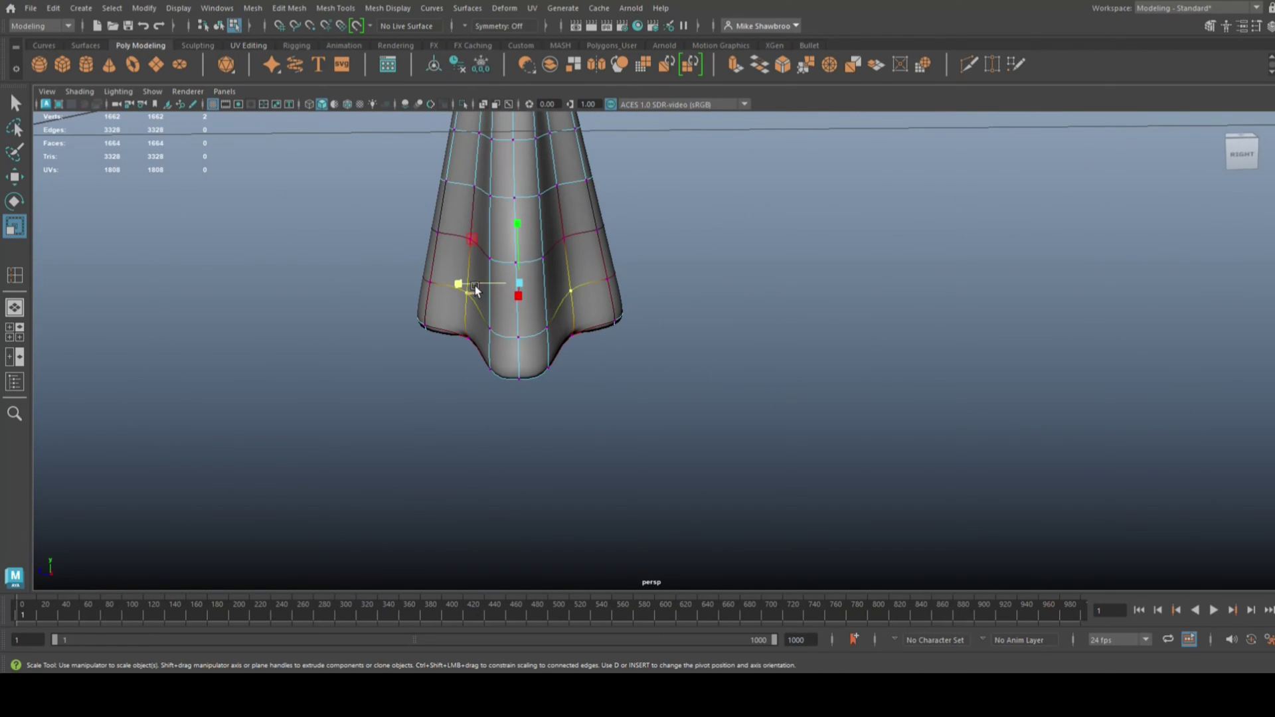
click(463, 283)
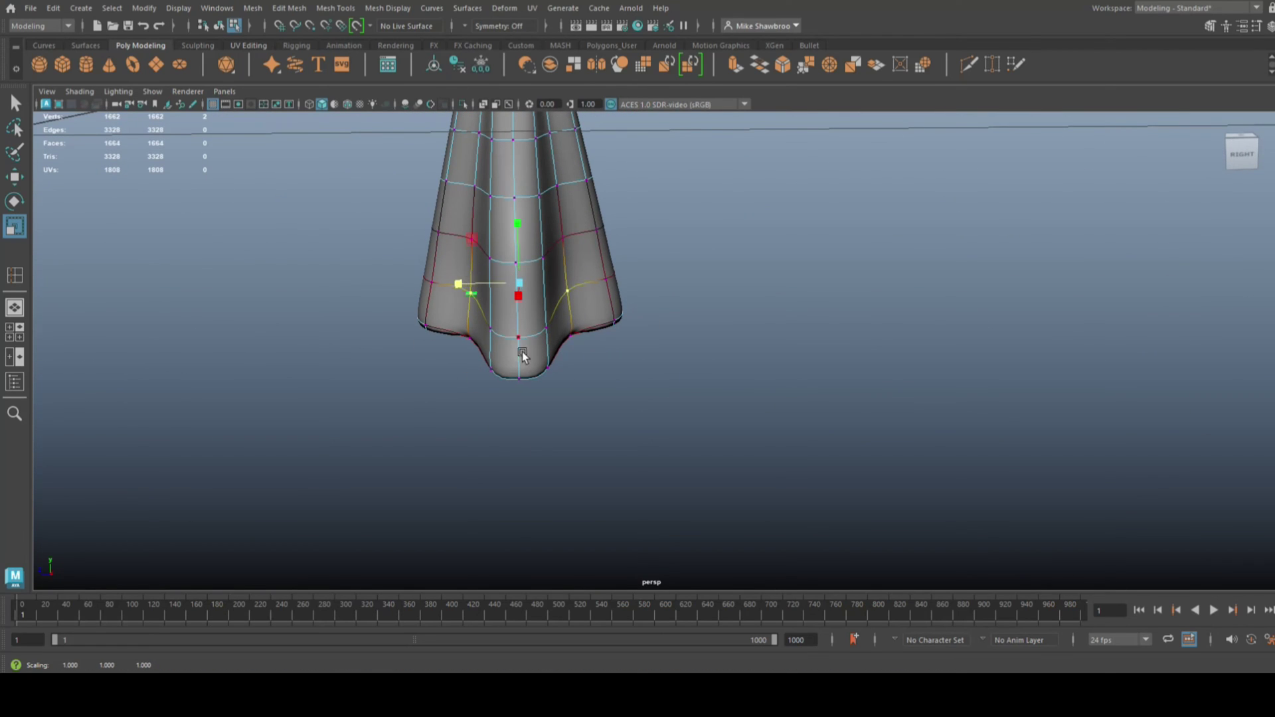
Step: Select the matching vertical edges on both ends of the crossbar just above the base and scale them outward along Z
alt+drag(568, 403, 659, 405)
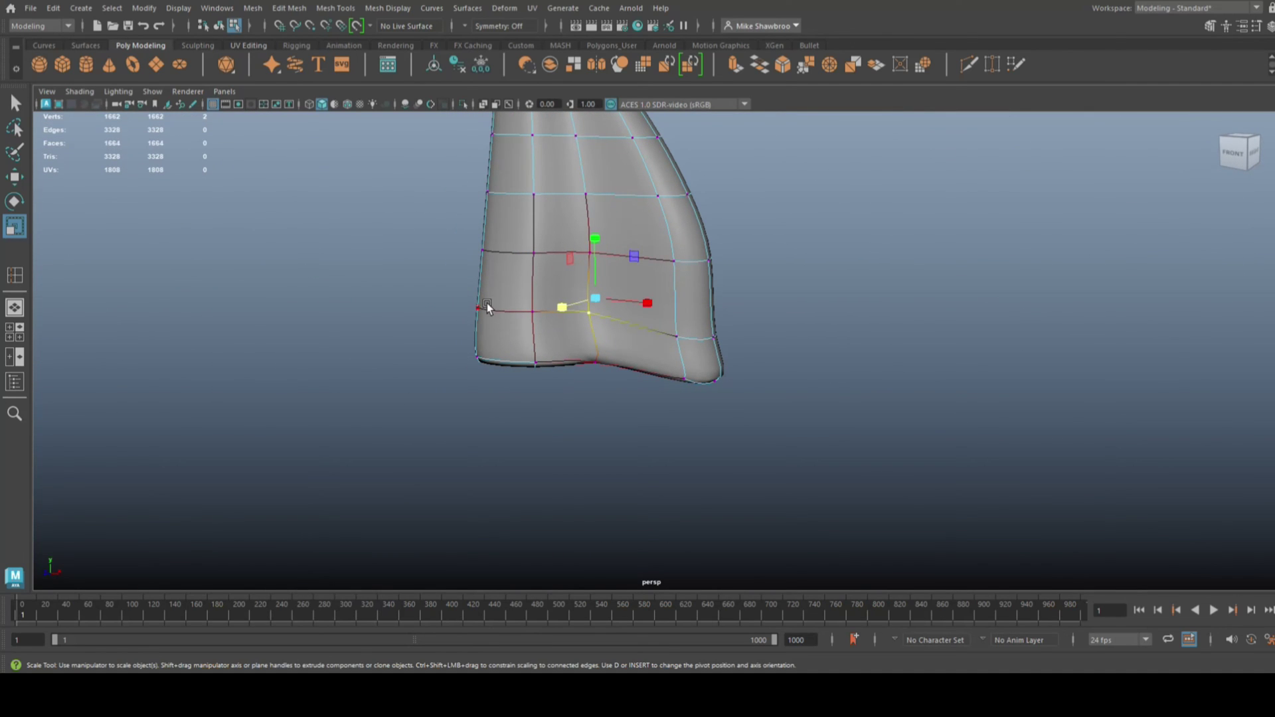
right_drag(388, 264, 376, 229)
click(534, 311)
alt+drag(916, 291, 702, 312)
shift+double_click(650, 268)
alt+drag(649, 269, 505, 317)
drag(464, 277, 443, 279)
alt+drag(545, 385, 568, 397)
Step: Select the matching faces on both sides of the stem just above its base and examine the form from the side and below
right_click(500, 267)
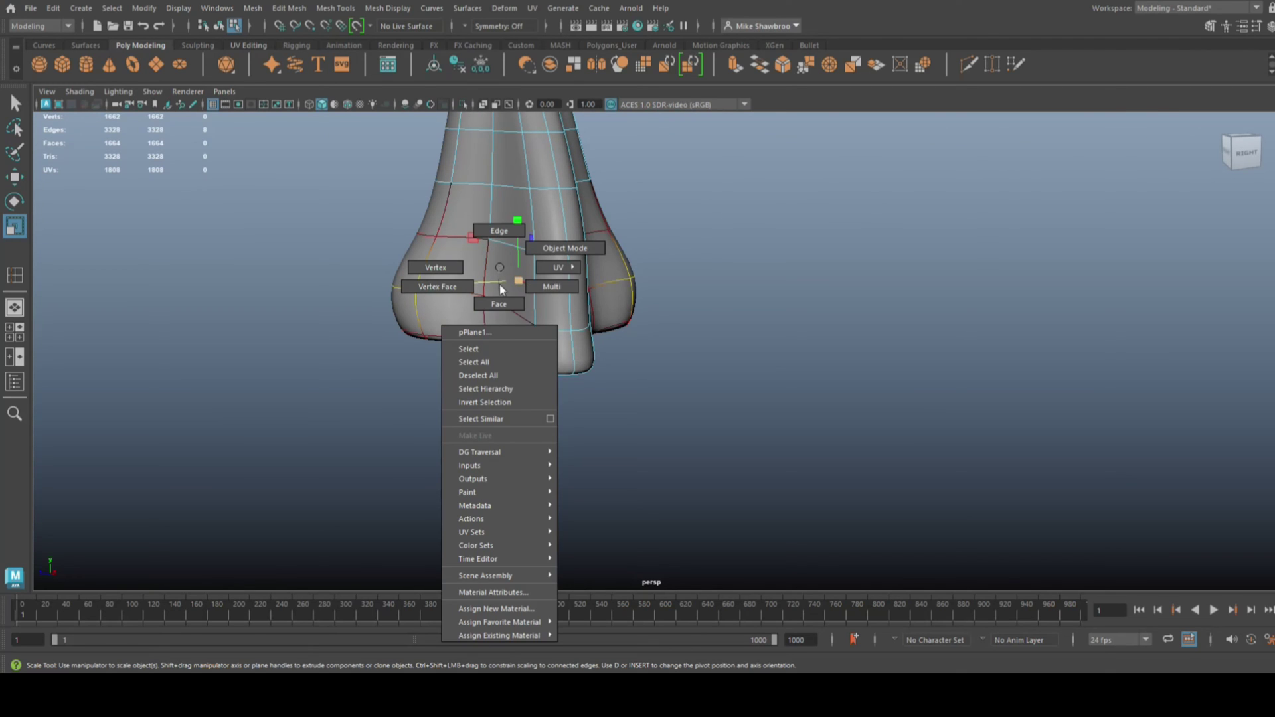
click(512, 284)
mouse_move(512, 284)
alt+mouse_down()
mouse_move(583, 356)
mouse_move(497, 403)
mouse_move(529, 273)
alt+mouse_up()
alt+drag(473, 390, 425, 284)
shift+click(468, 280)
alt+drag(365, 321, 465, 350)
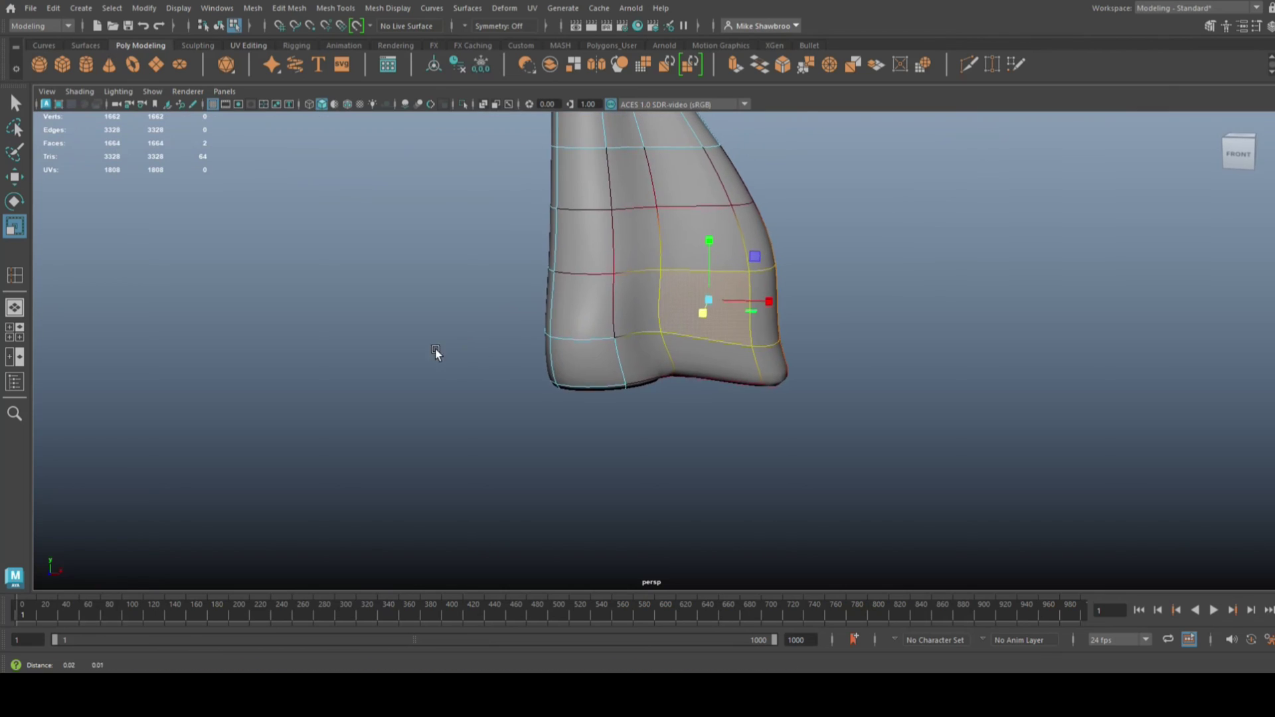
alt+middle_drag(446, 350, 316, 504)
alt+drag(315, 504, 380, 396)
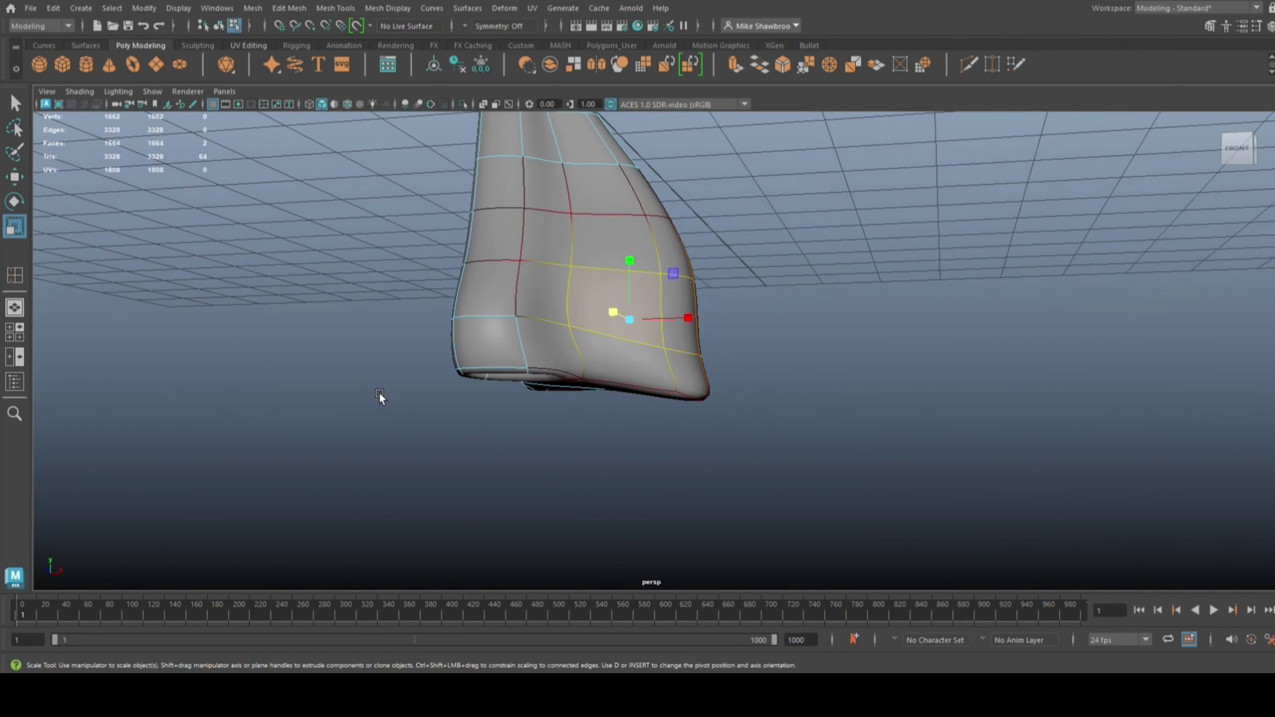
alt+drag(735, 400, 757, 385)
Step: Select the corner vertex at the outer tip of the stem's base and move it inward along X
right_drag(792, 269, 733, 270)
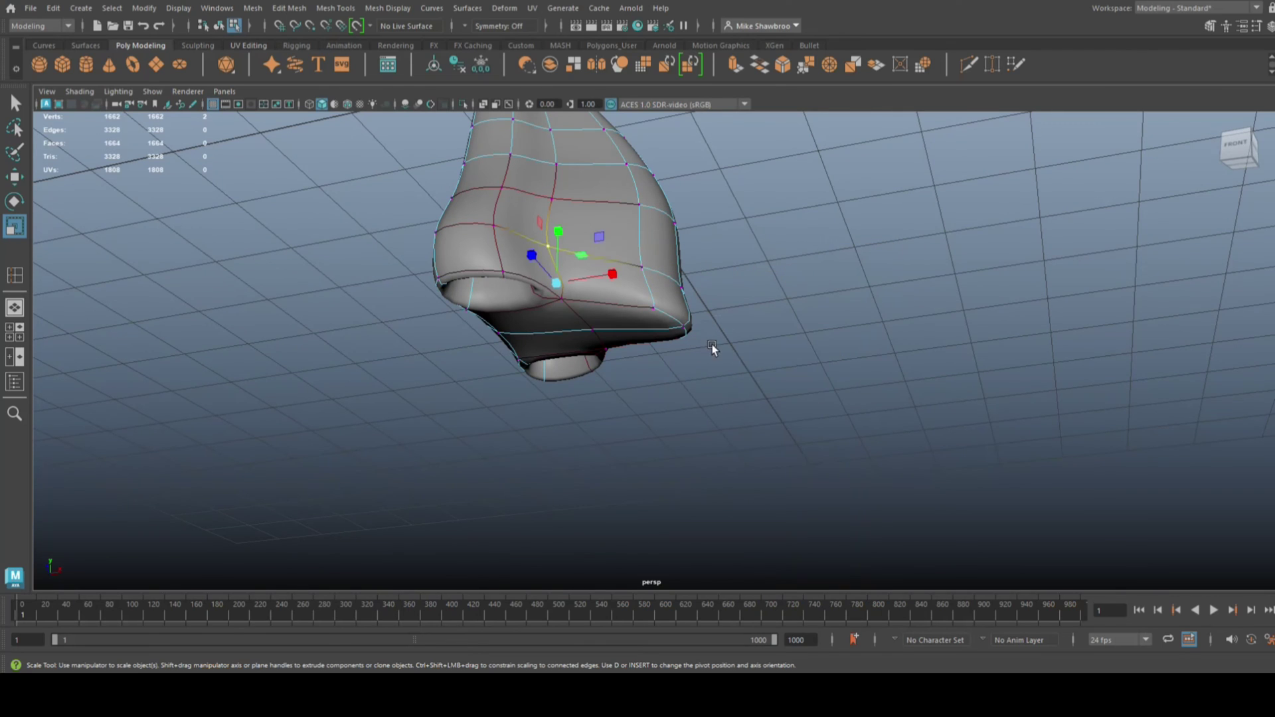
click(686, 343)
alt+drag(672, 437, 689, 445)
key(w)
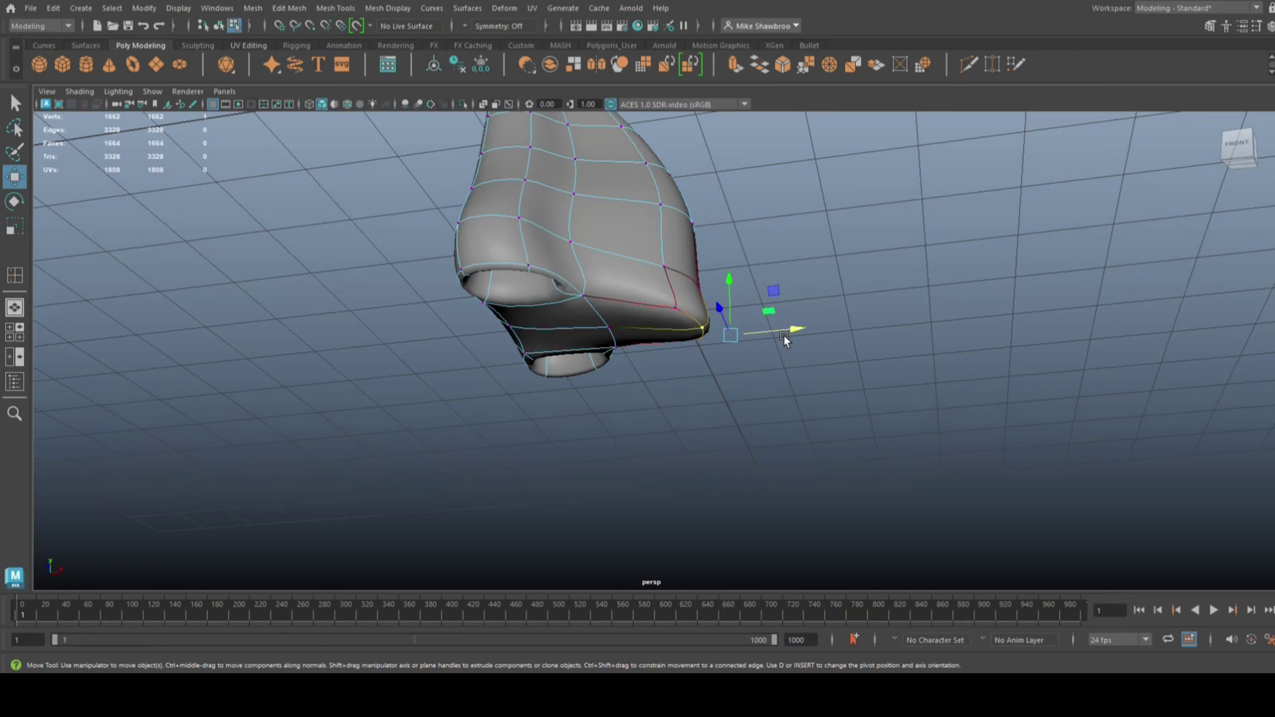
drag(787, 329, 731, 345)
click(728, 376)
Step: Check the form in the top view, and return to a close perspective view of its base
key(space)
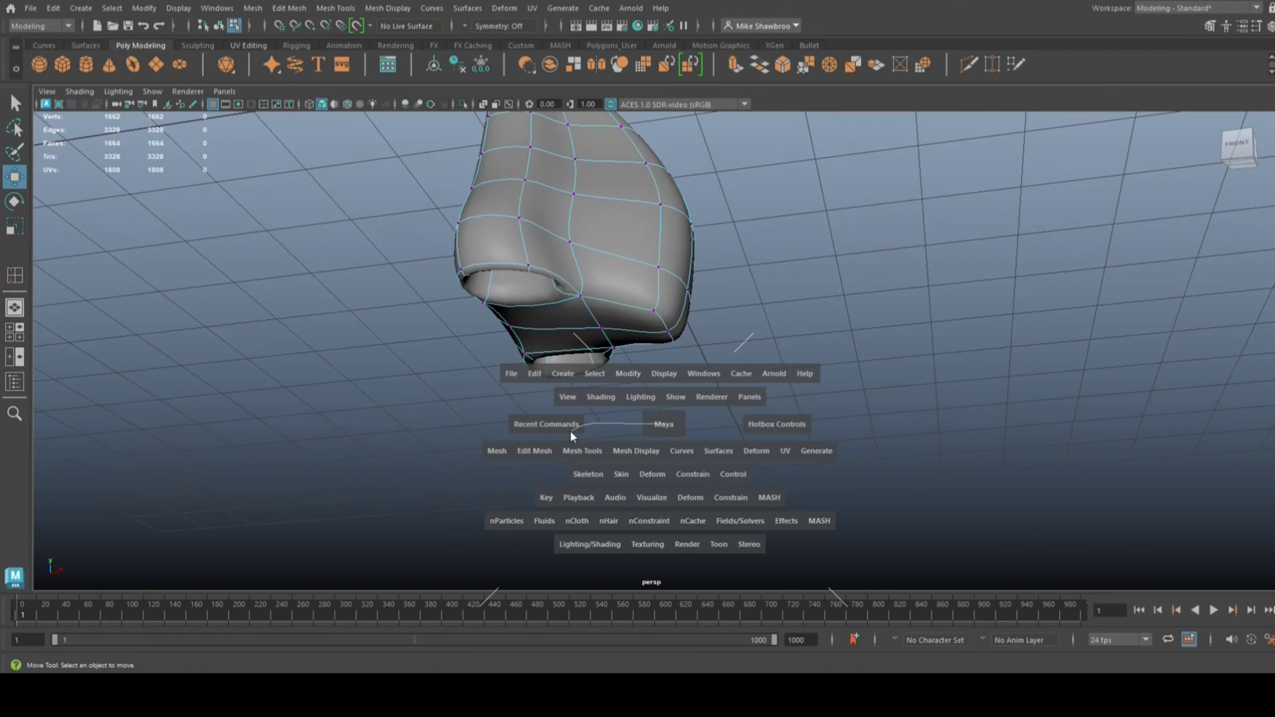
drag(683, 427, 722, 402)
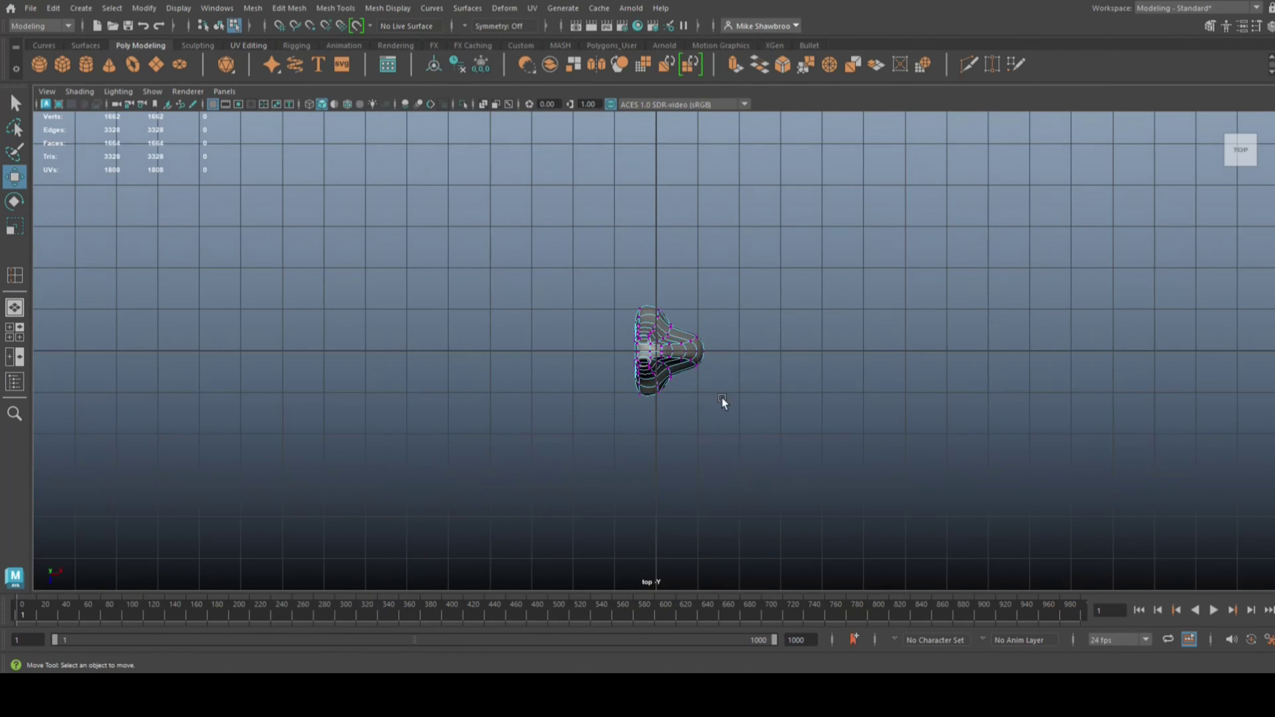
click(14, 332)
key(space)
alt+drag(965, 259, 763, 395)
scroll(834, 284, up, 3)
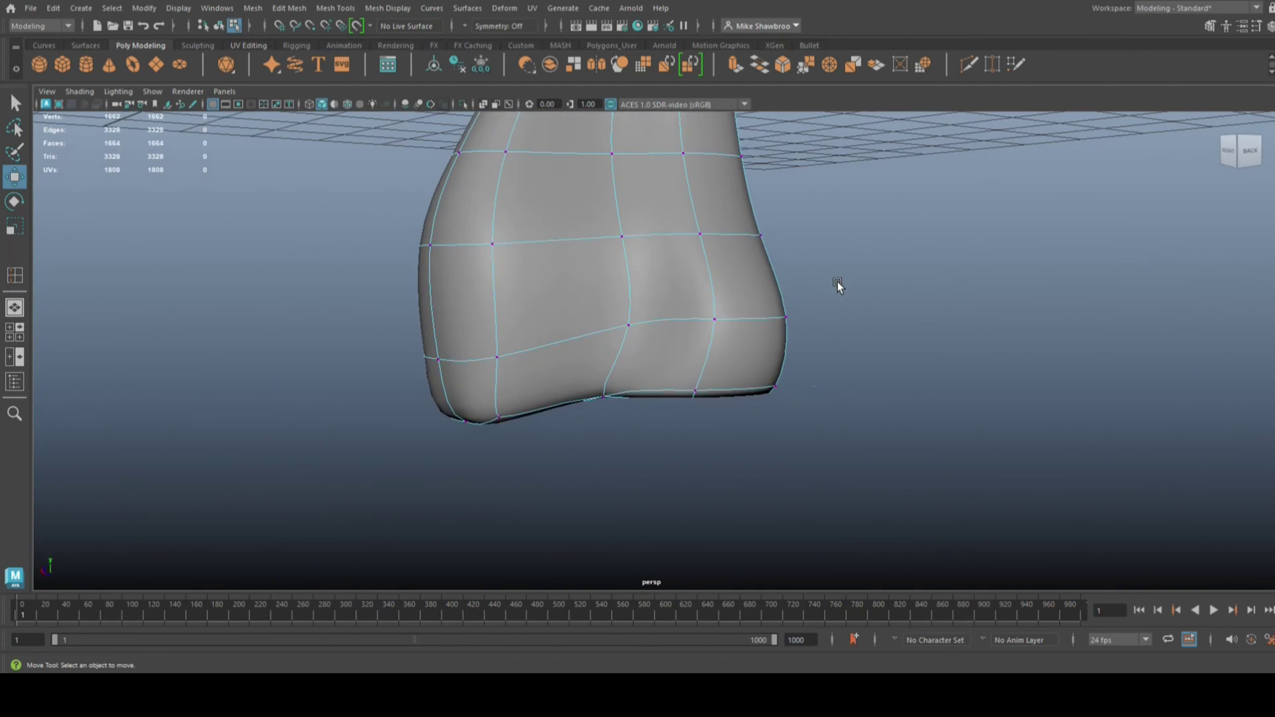
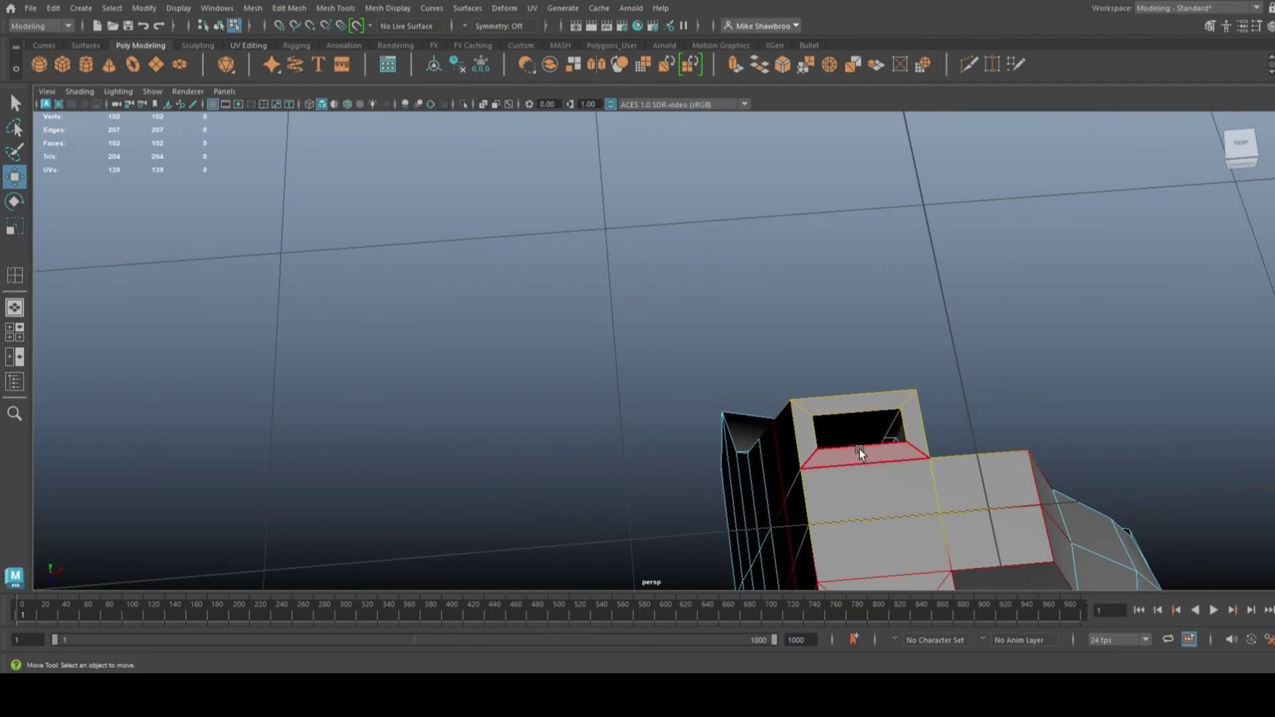
Step: Delete the first inner wall faces inside the two openings at the upper end of the unsmoothed form
click(859, 429)
key(Delete)
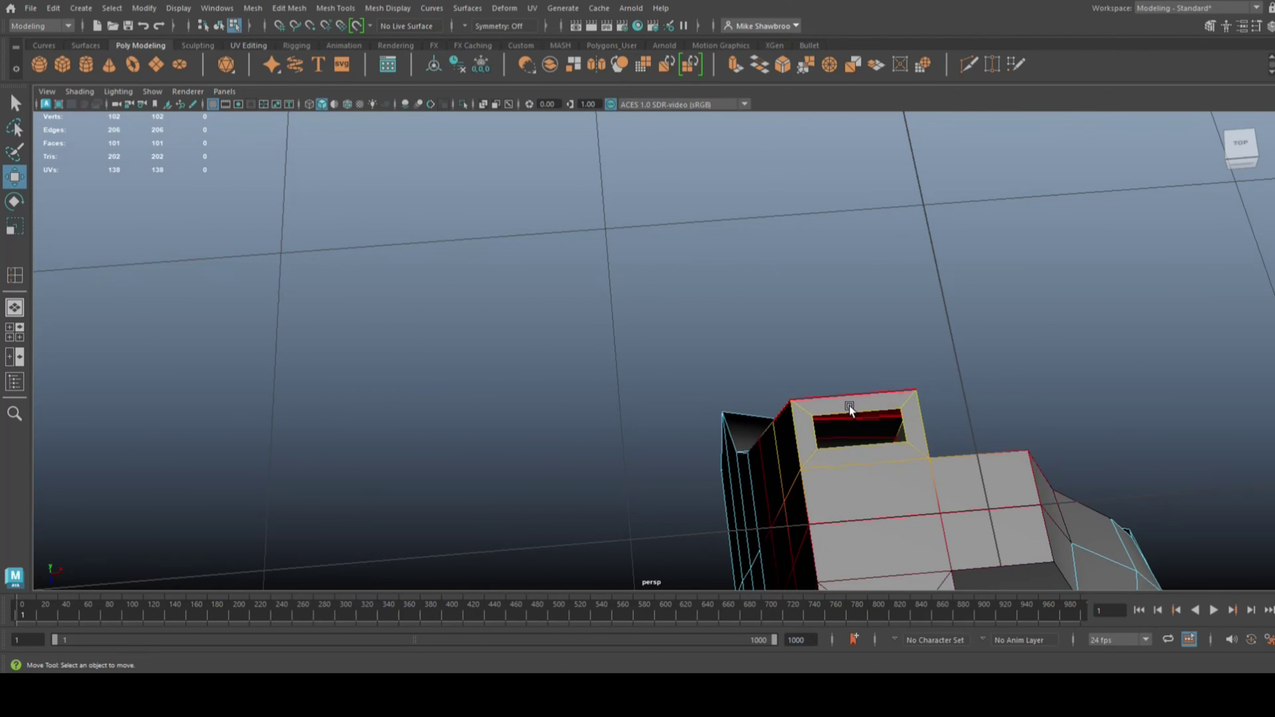
alt+drag(847, 293, 739, 202)
click(750, 330)
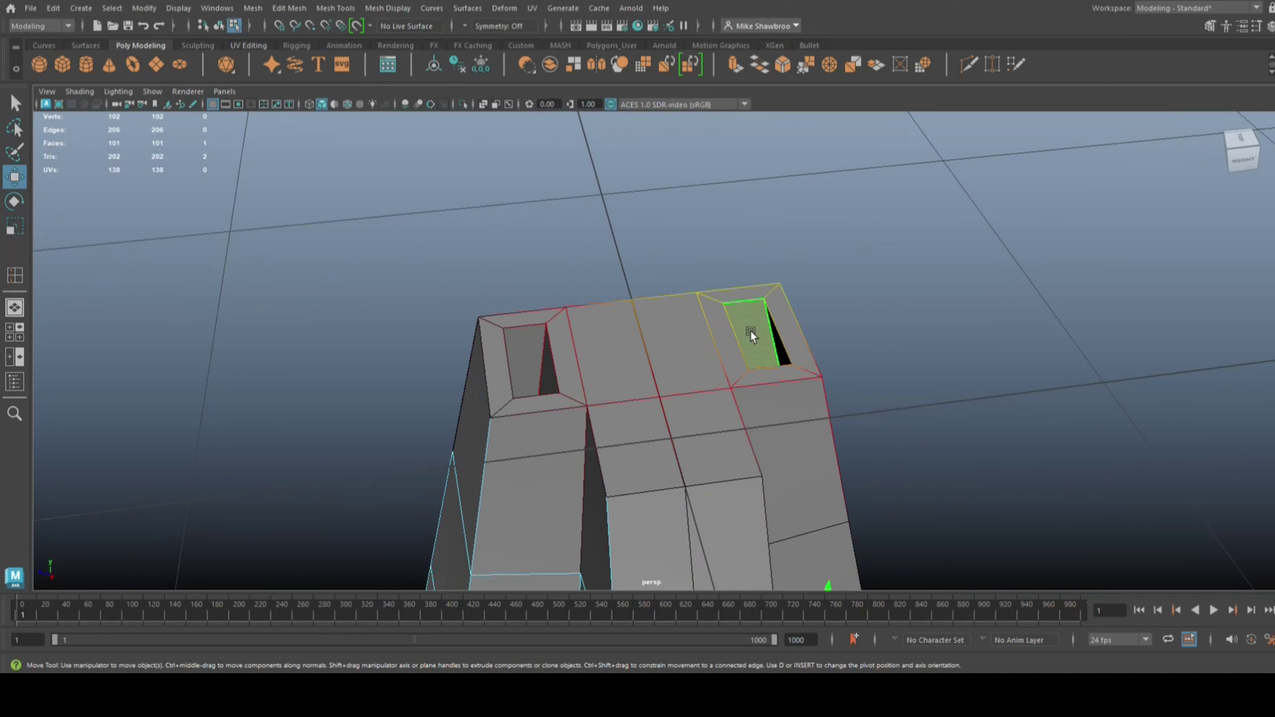
key(Delete)
click(532, 372)
key(Delete)
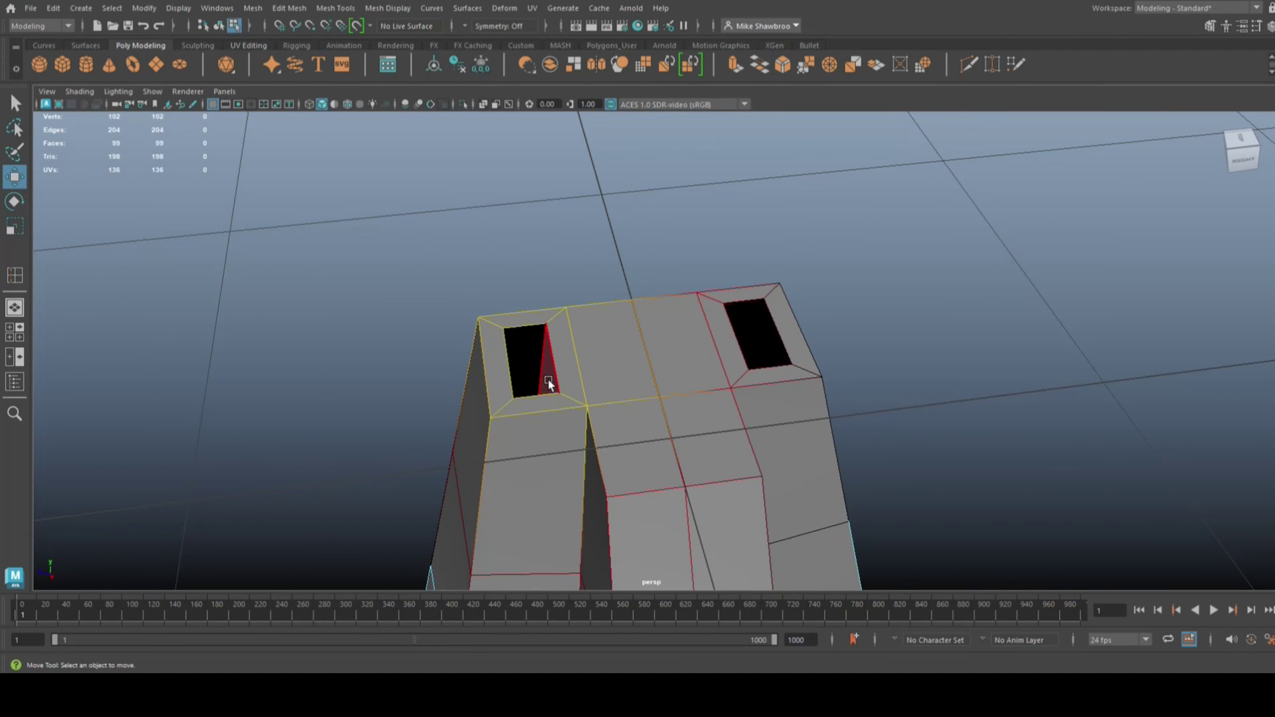
key(F8)
alt+drag(417, 352, 319, 356)
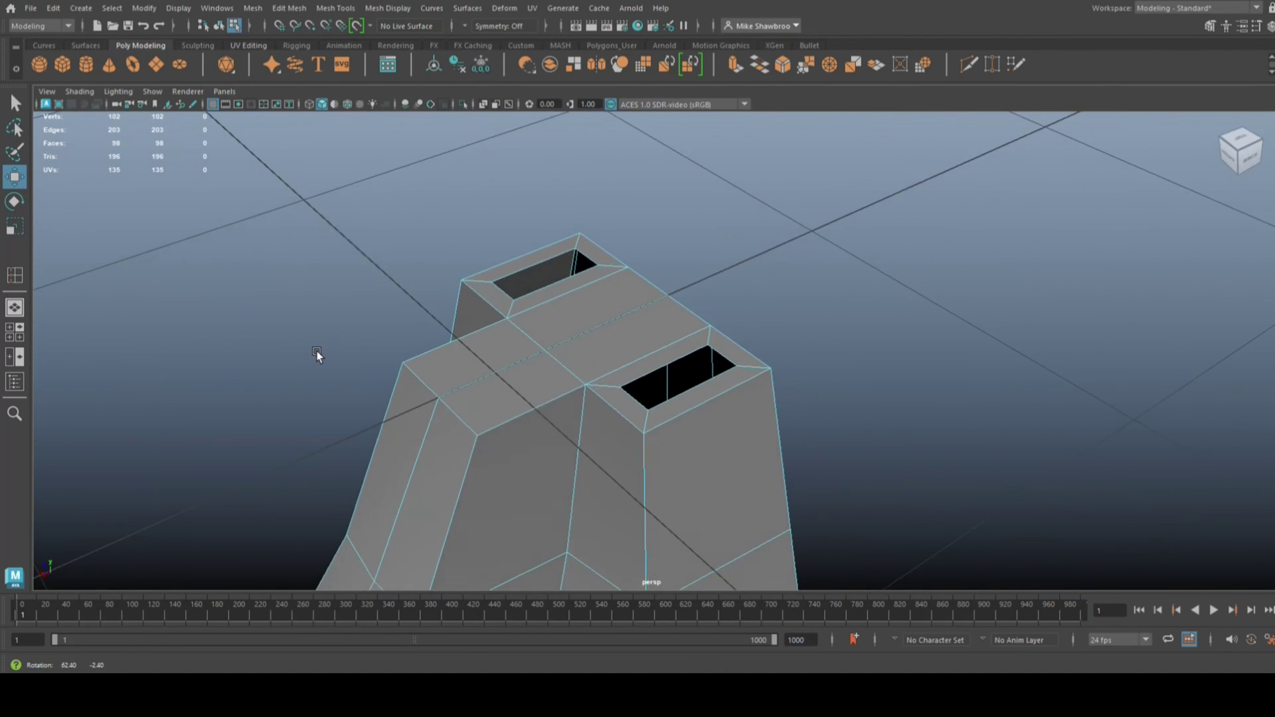
Step: Delete one more inner wall face from each of the two upper openings
click(542, 280)
key(Delete)
key(F8)
alt+drag(764, 320, 623, 316)
key(F8)
click(759, 276)
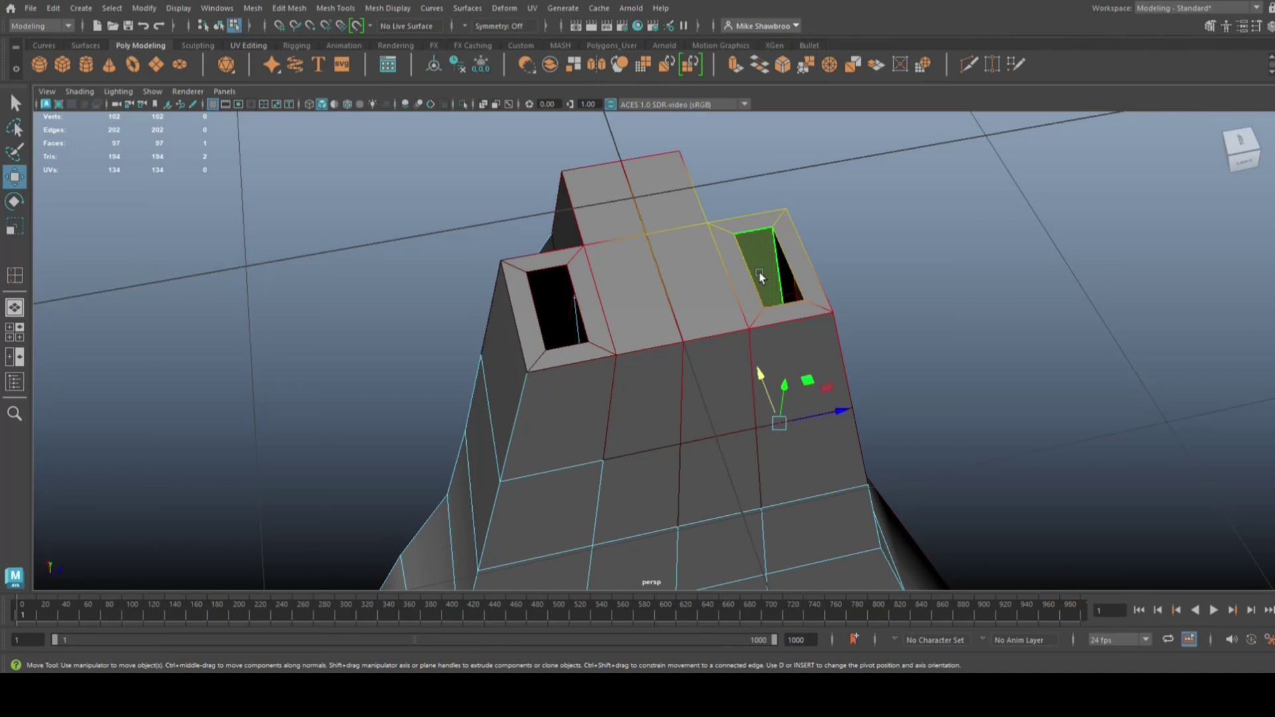
key(Delete)
key(F8)
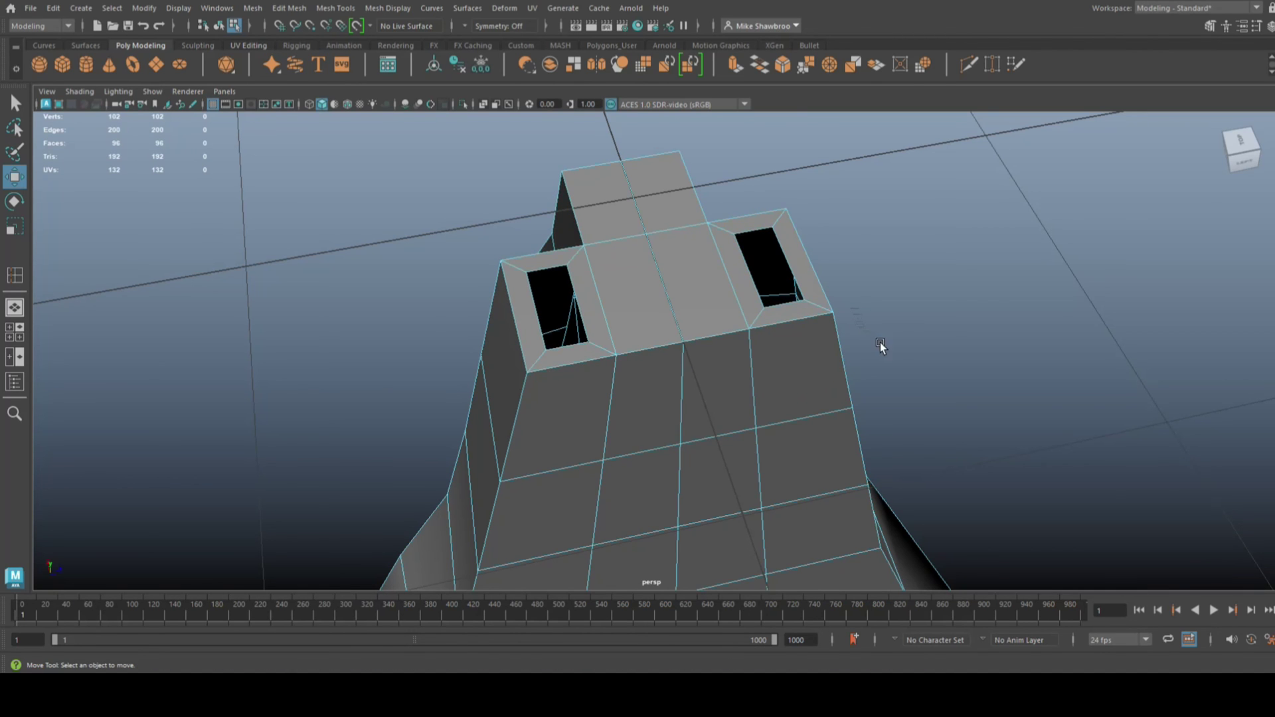
alt+drag(879, 341, 936, 321)
Step: Select the rim faces around both upper openings, drop the stray faces from the selection in wireframe display, and delete the rims
key(F8)
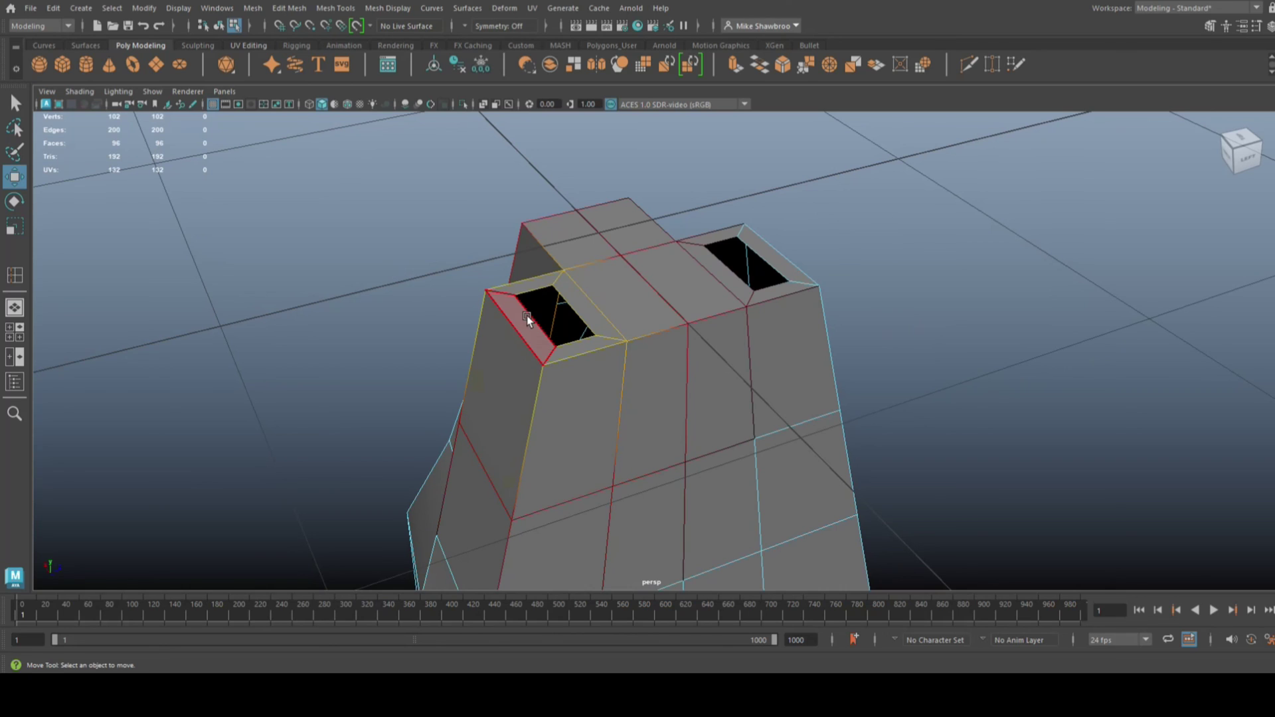
right_drag(528, 316, 530, 340)
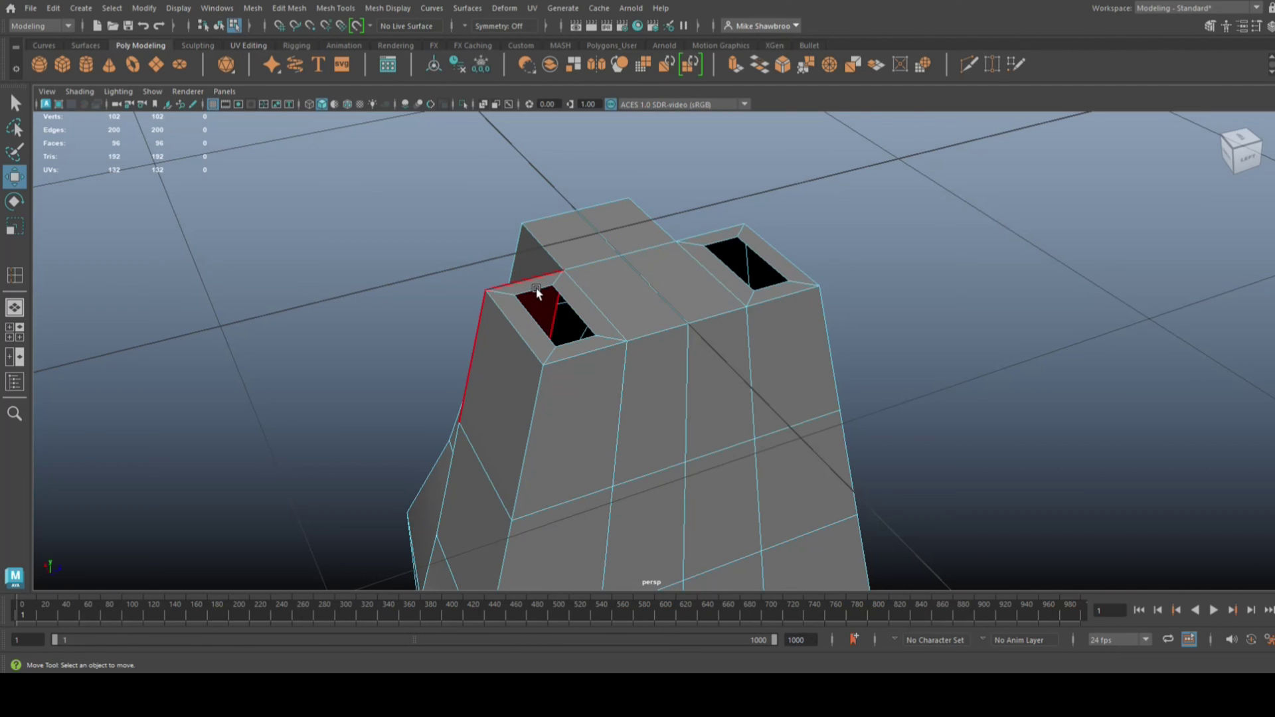
mouse_move(538, 302)
mouse_down()
mouse_move(499, 301)
mouse_move(520, 321)
mouse_move(579, 343)
mouse_move(596, 337)
mouse_move(595, 308)
mouse_up()
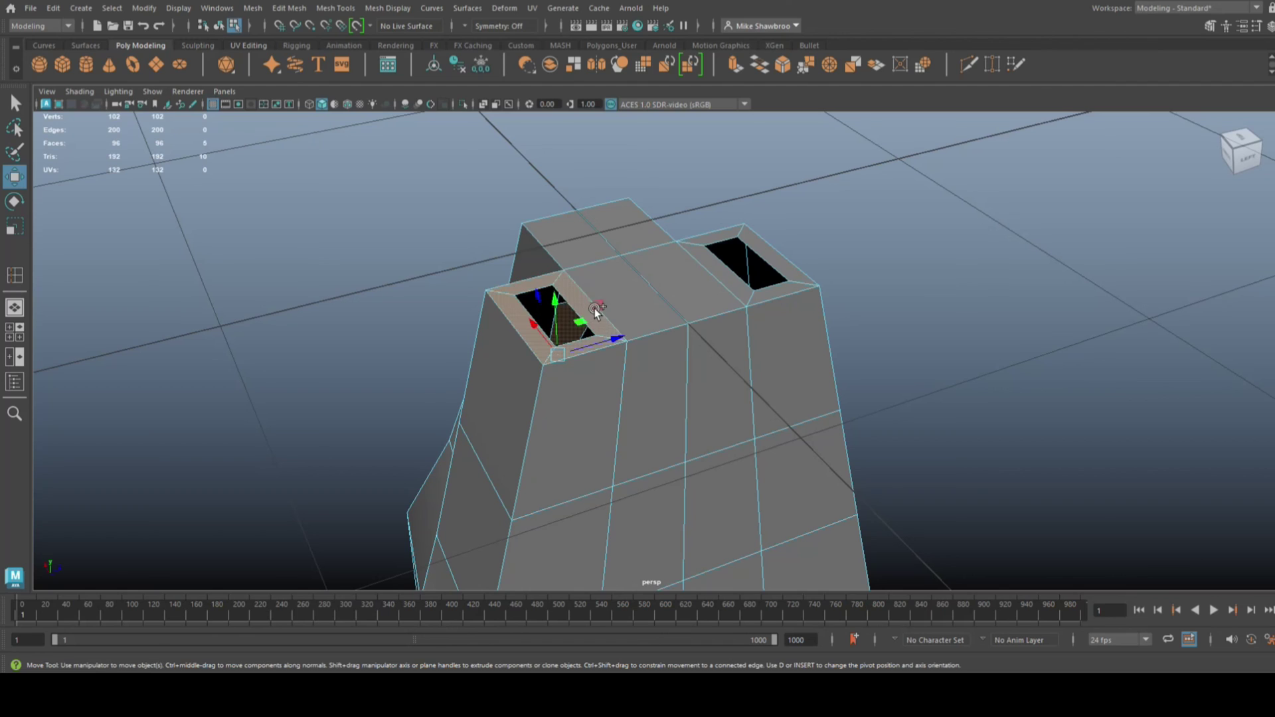
drag(710, 233, 697, 248)
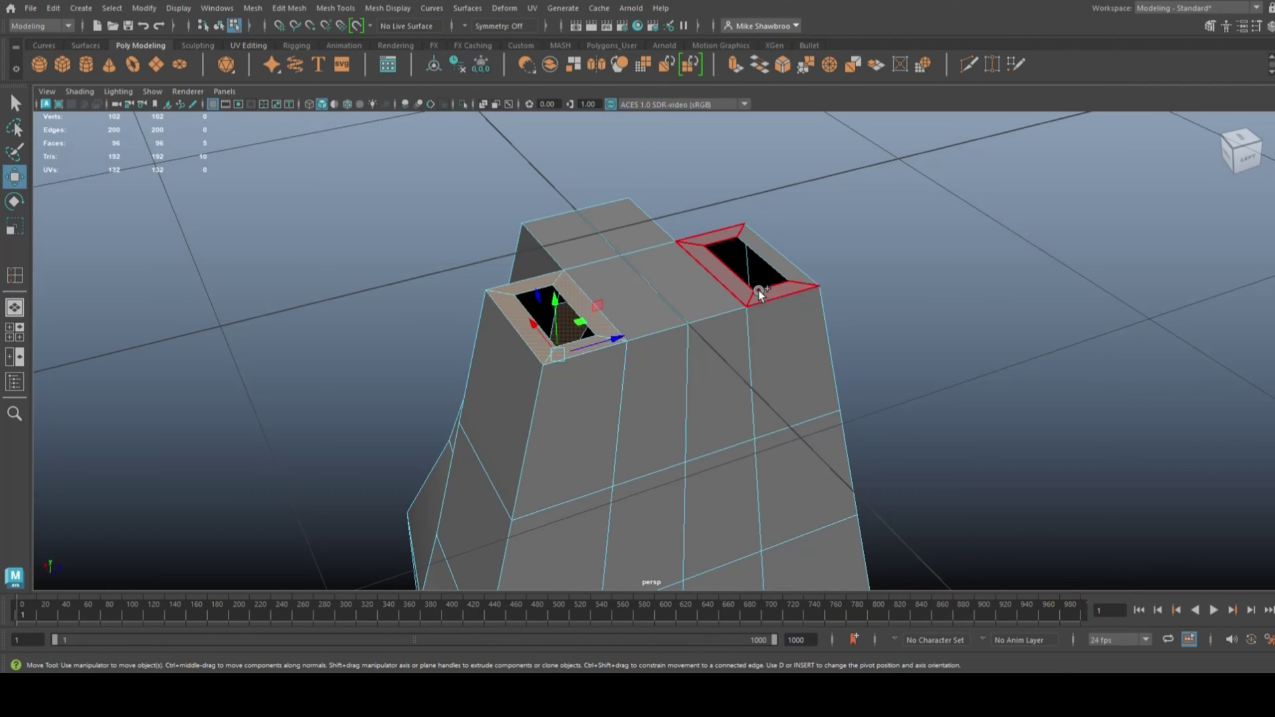
mouse_move(758, 290)
mouse_down()
mouse_move(789, 279)
mouse_move(770, 259)
mouse_up()
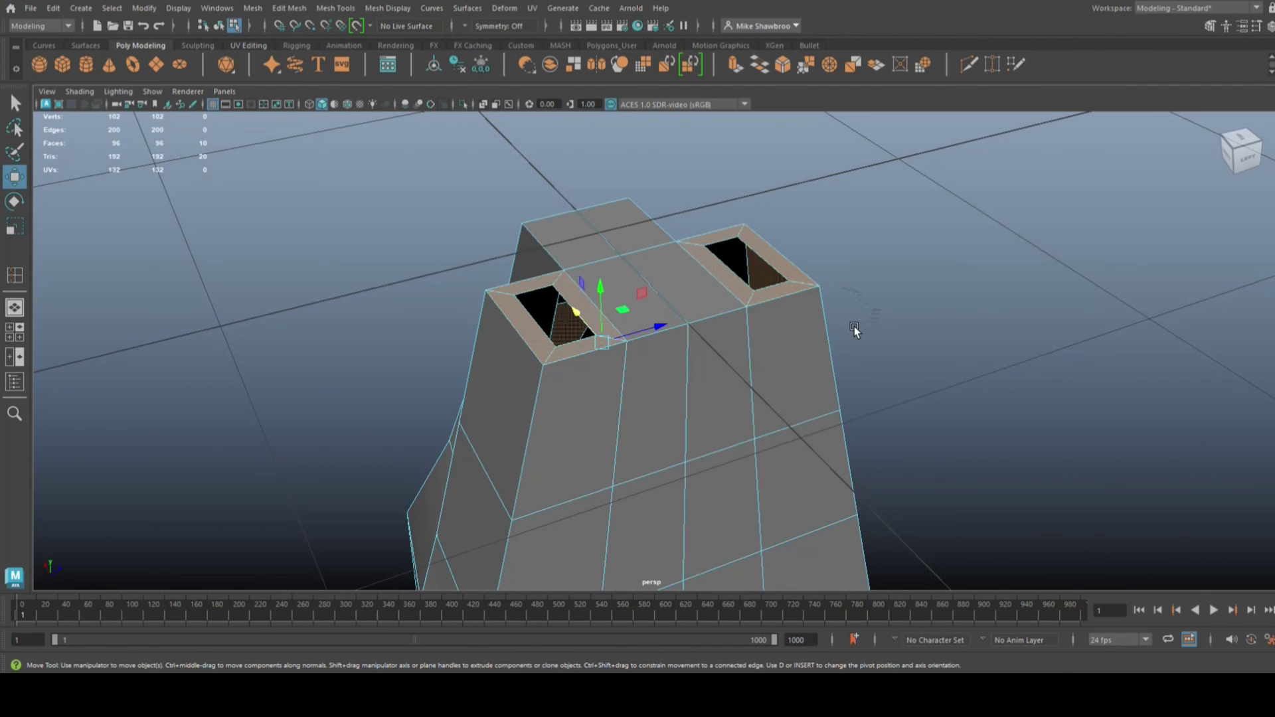
key(4)
alt+drag(873, 340, 796, 382)
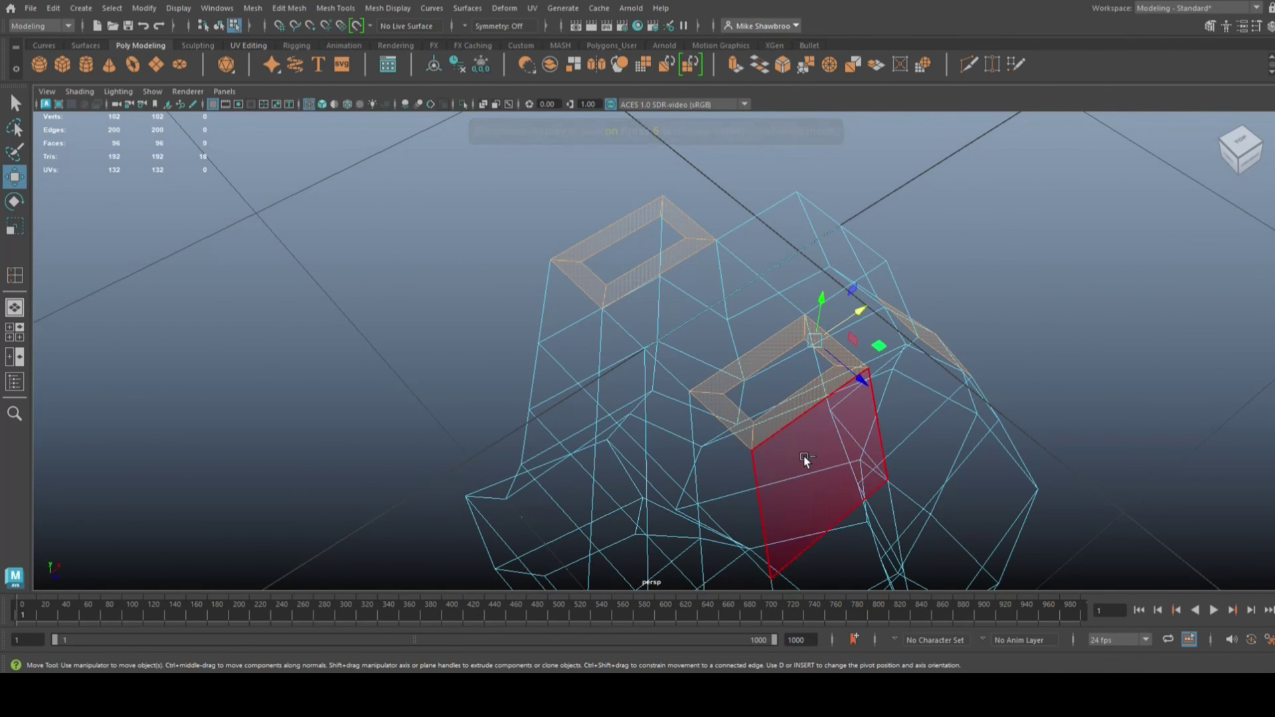
alt+drag(803, 456, 1030, 328)
alt+right_drag(1030, 328, 788, 458)
alt+drag(828, 430, 627, 428)
key(ctrl+z)
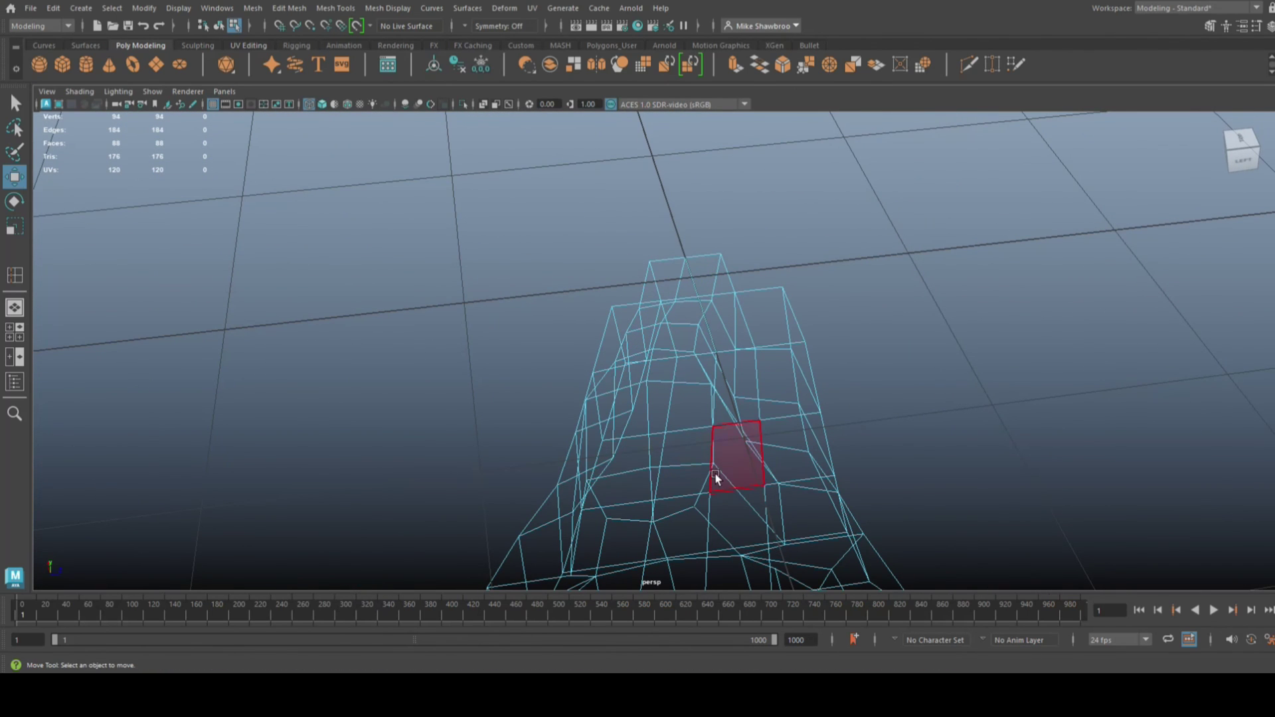
key(4)
key(5)
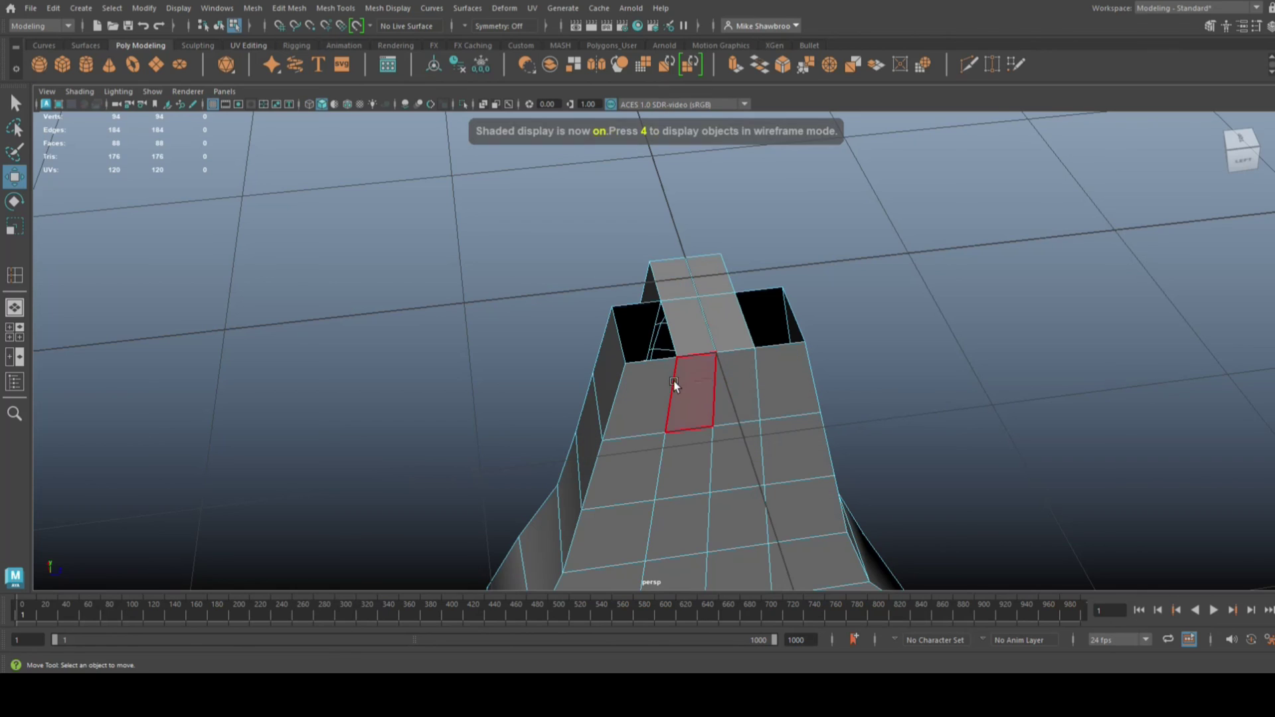
Step: Close both upper openings with Fill Hole on their border edges and turn on the smooth mesh preview
right_click(618, 296)
click(607, 259)
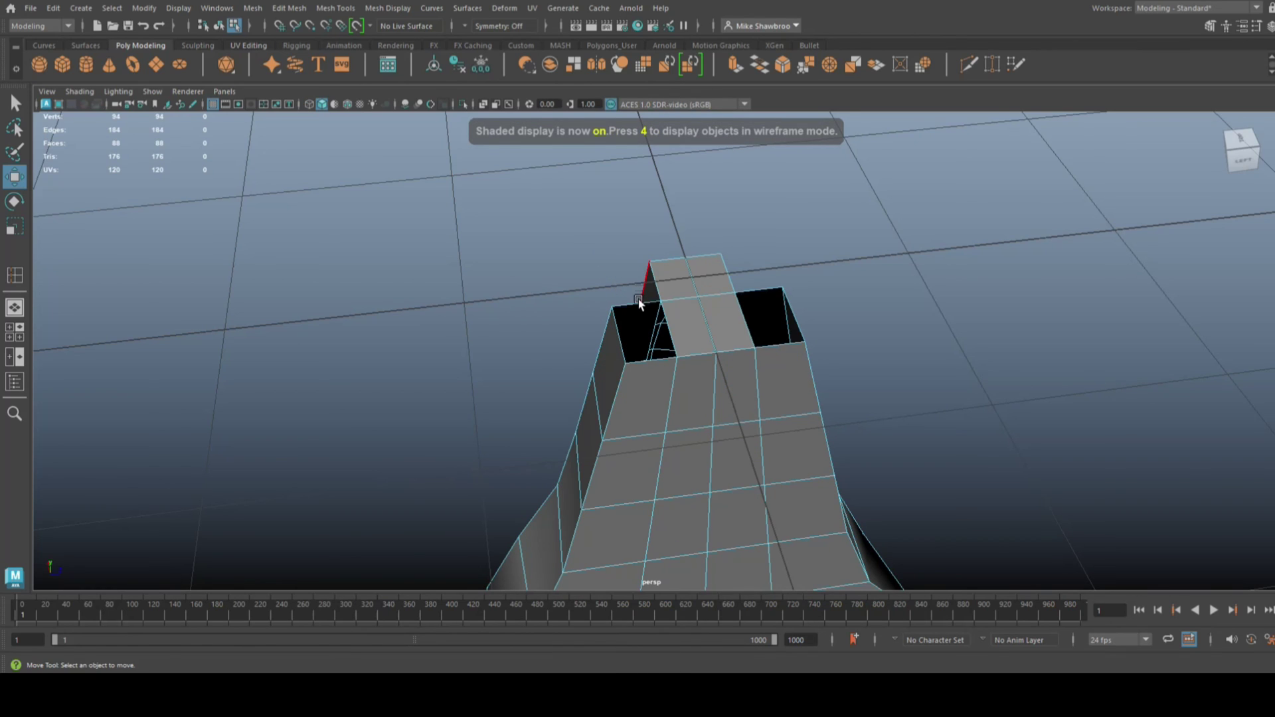
click(636, 303)
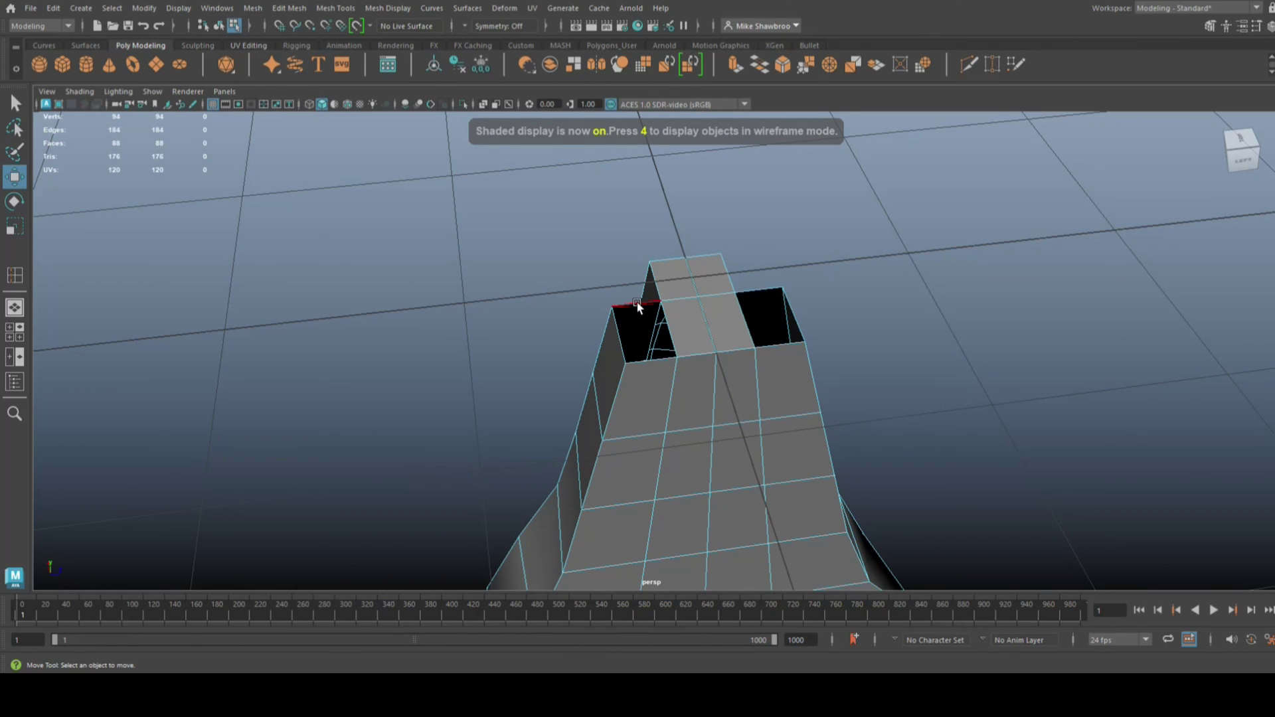
click(253, 8)
click(309, 108)
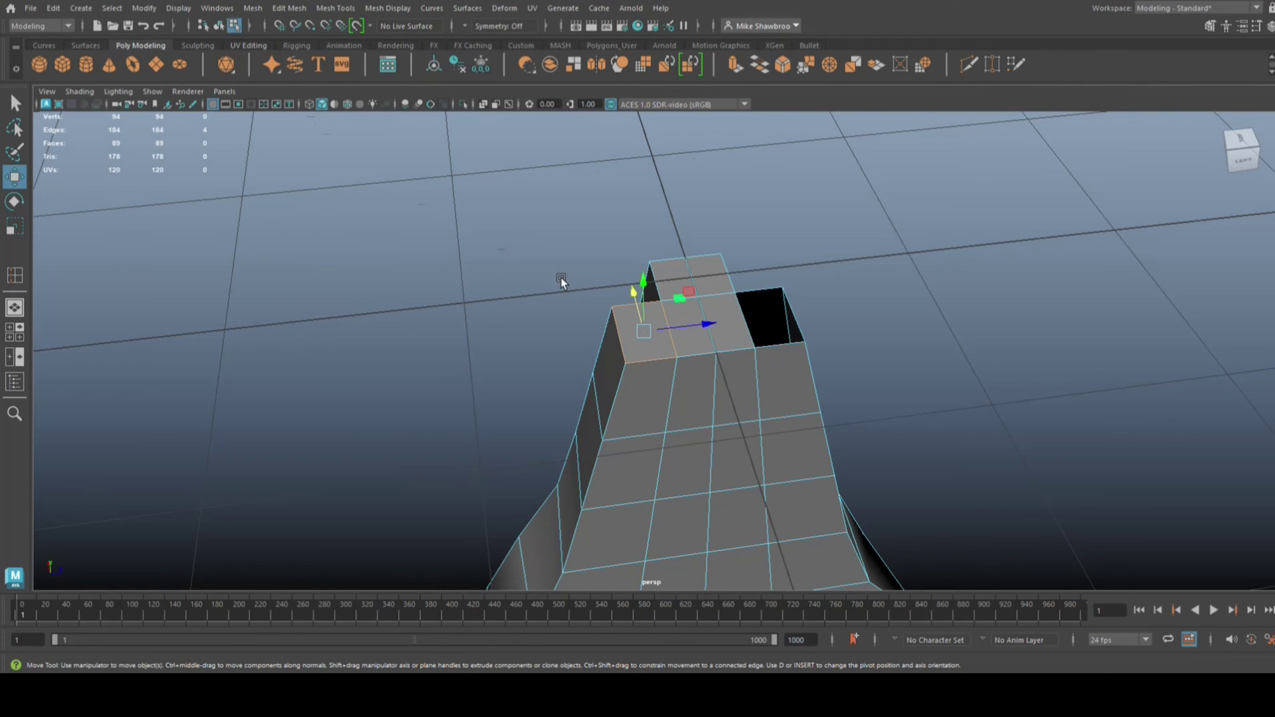
click(771, 291)
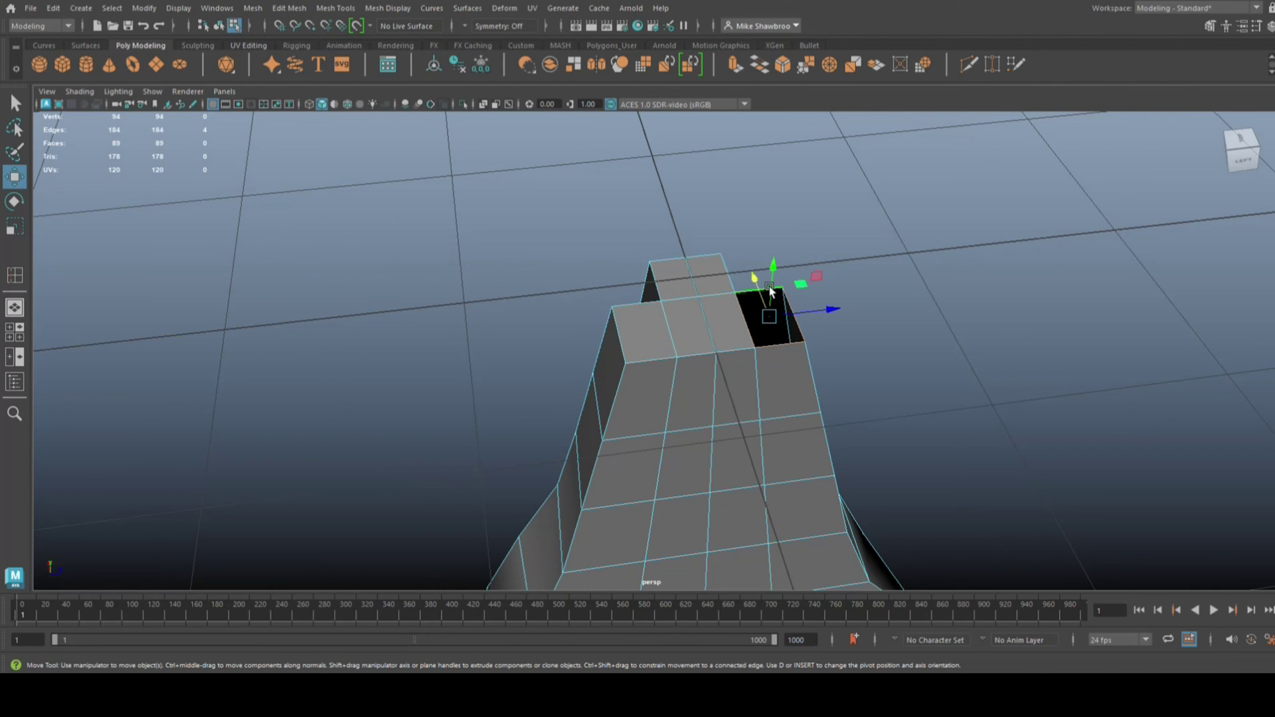
key(g)
click(935, 341)
alt+drag(935, 341, 934, 351)
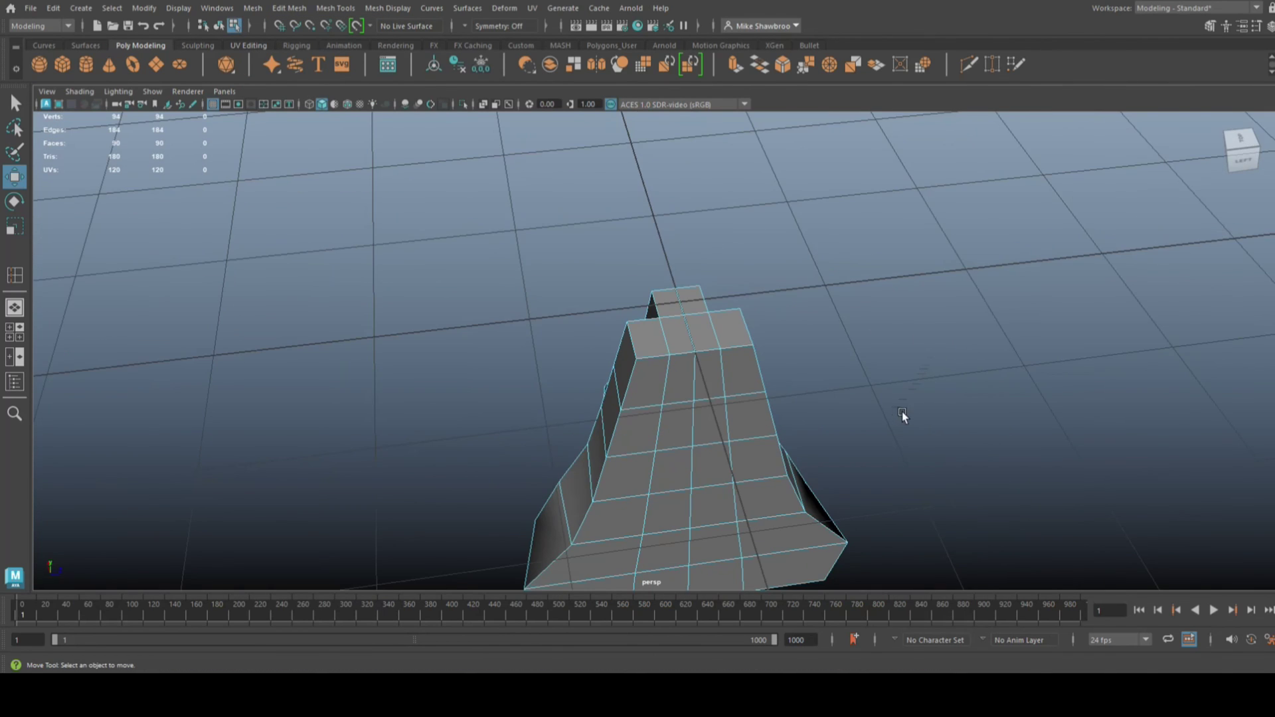
mouse_move(901, 412)
alt+mouse_down()
mouse_move(1073, 398)
mouse_move(919, 398)
alt+mouse_up()
key(3)
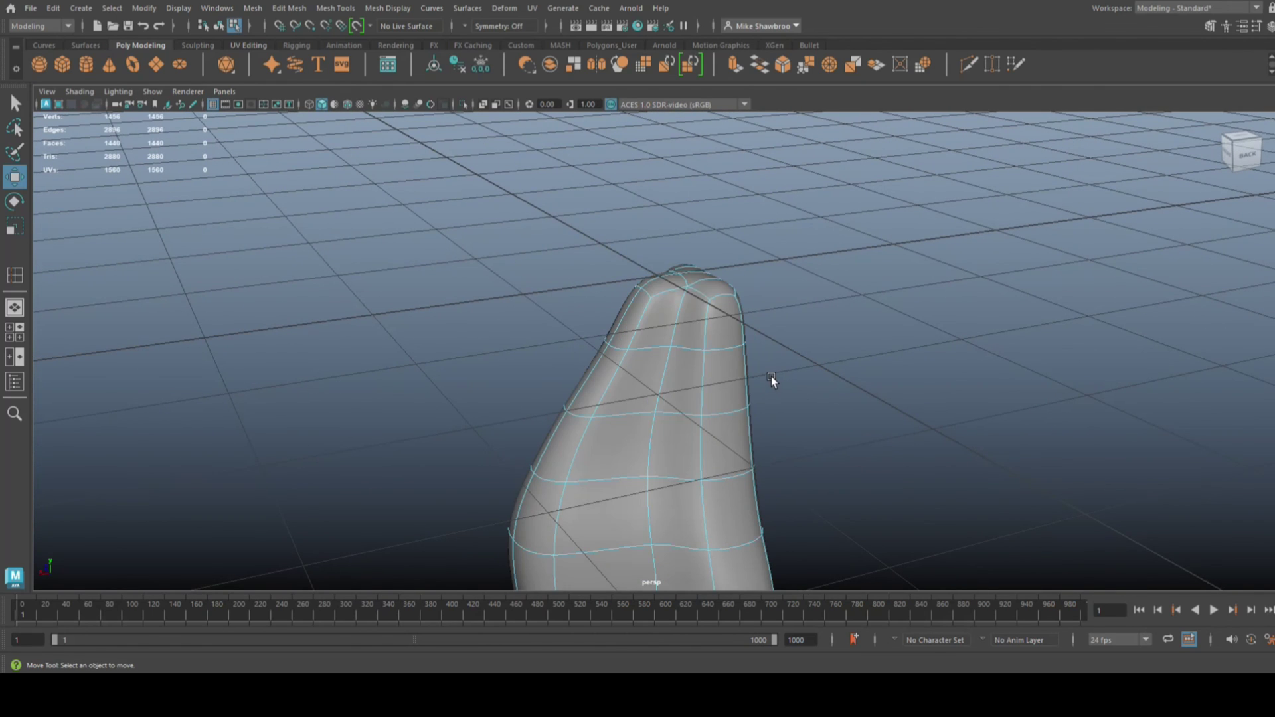
Step: Extrude the border edge loops of both lower openings and move them up along Y into the form as inner walls
alt+drag(775, 374, 770, 435)
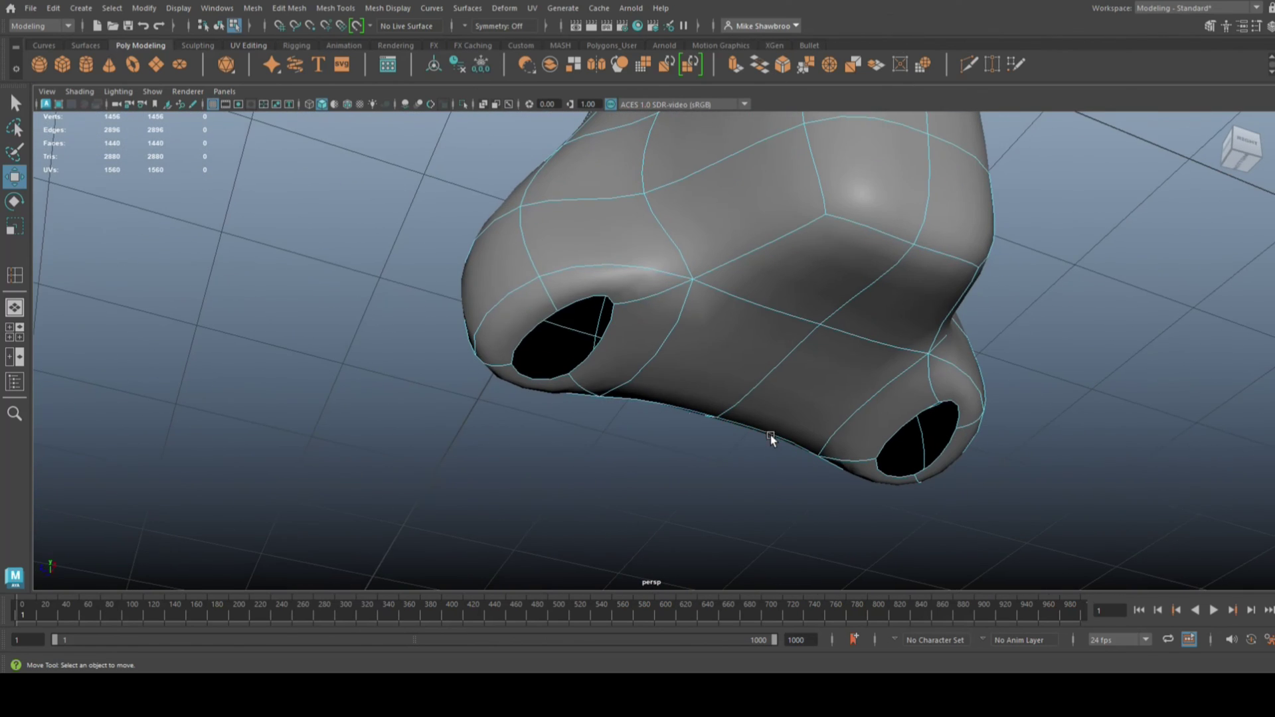
double_click(575, 306)
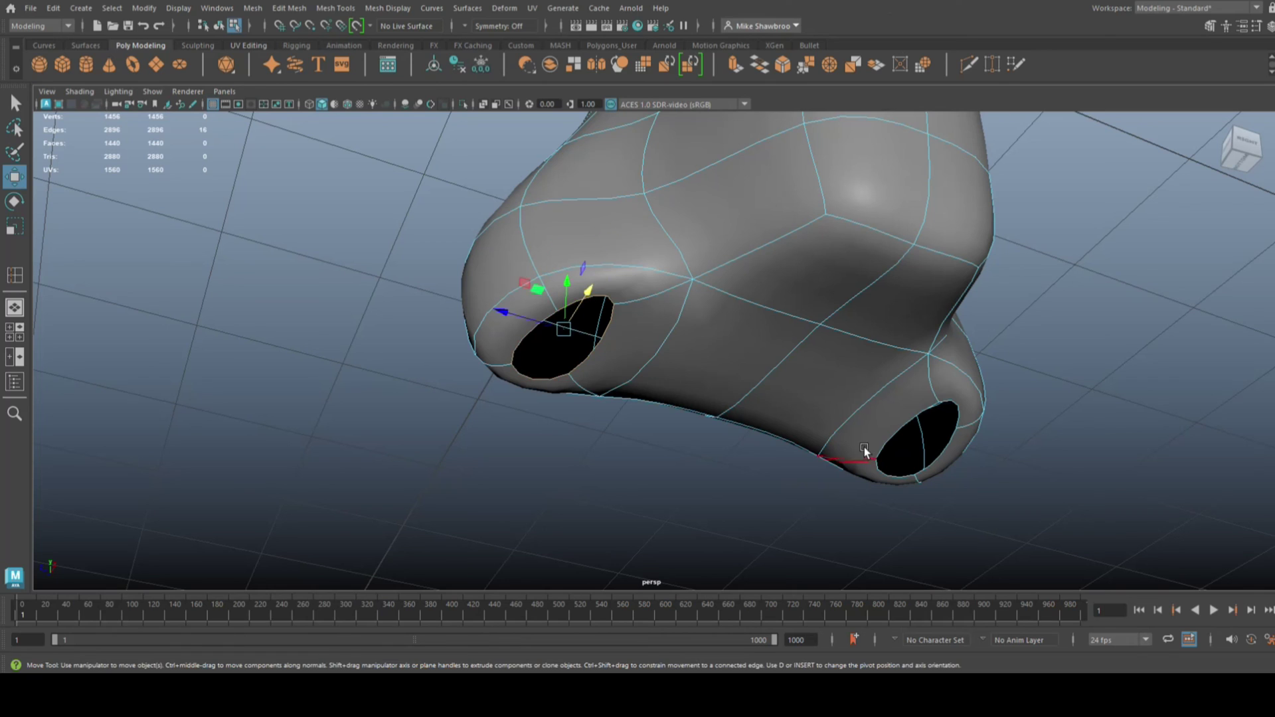
shift+double_click(929, 410)
shift+double_click(930, 419)
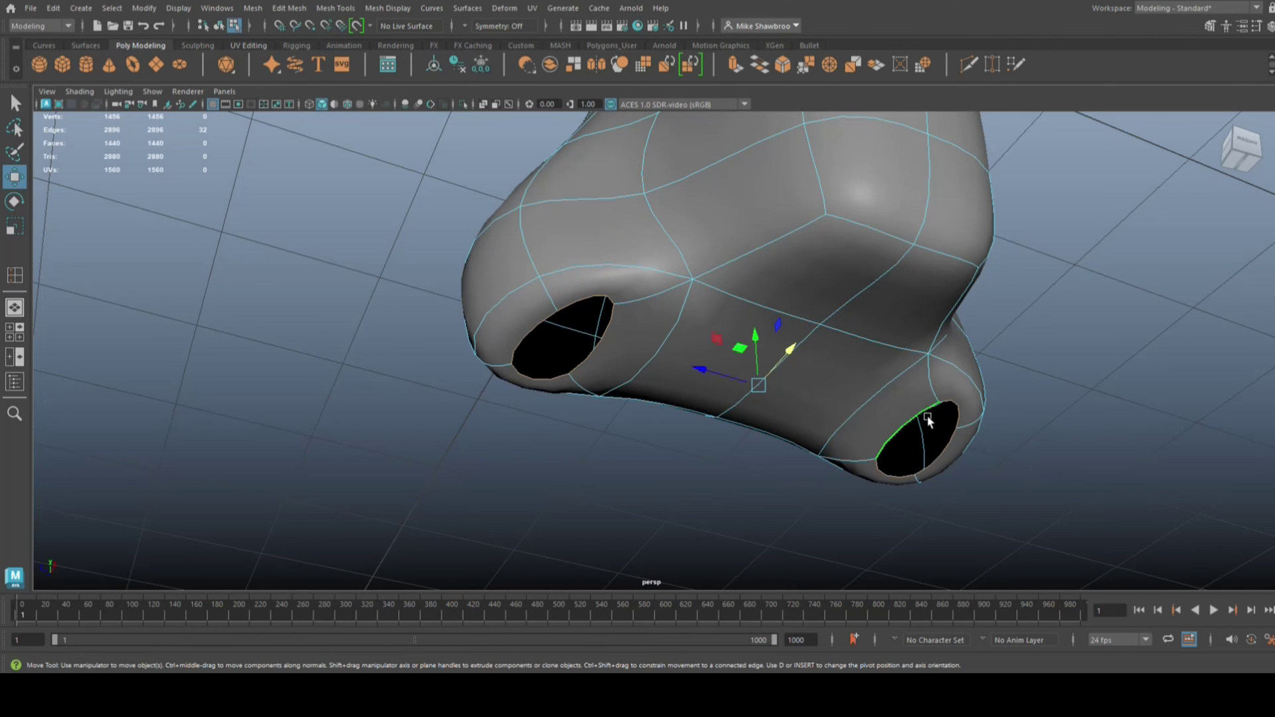
key(ctrl+e)
key(w)
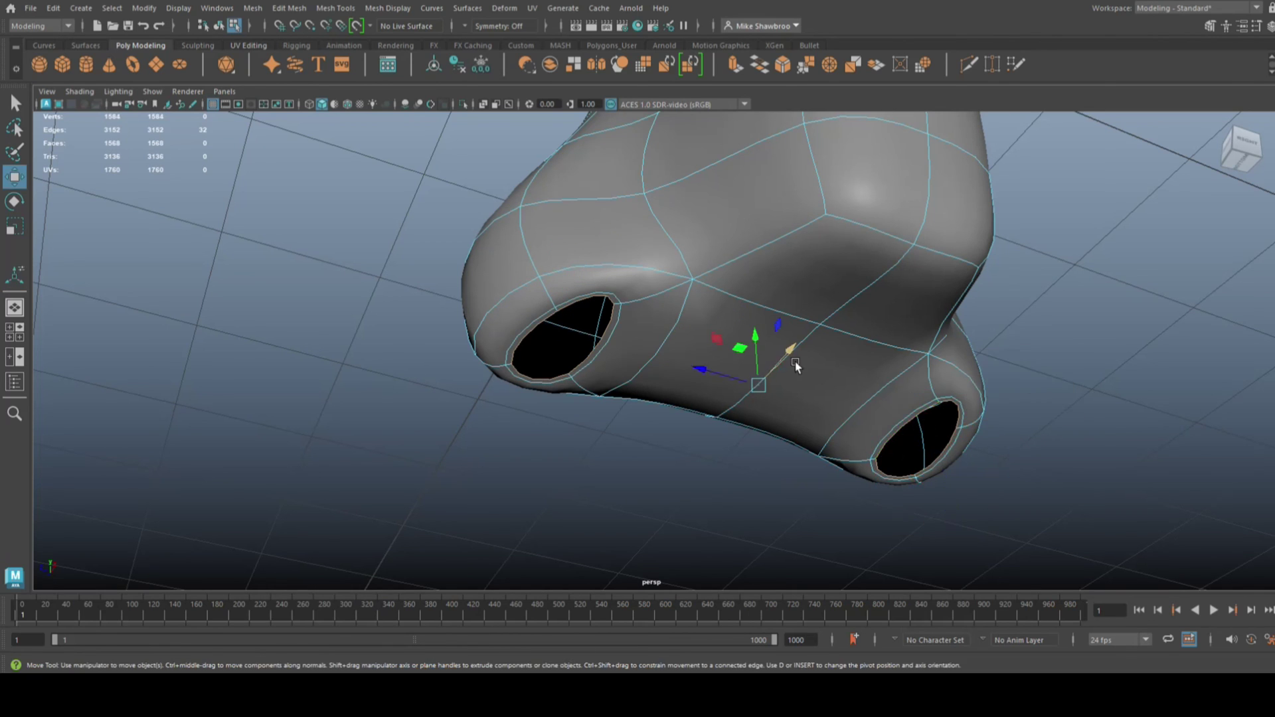
drag(758, 332, 761, 275)
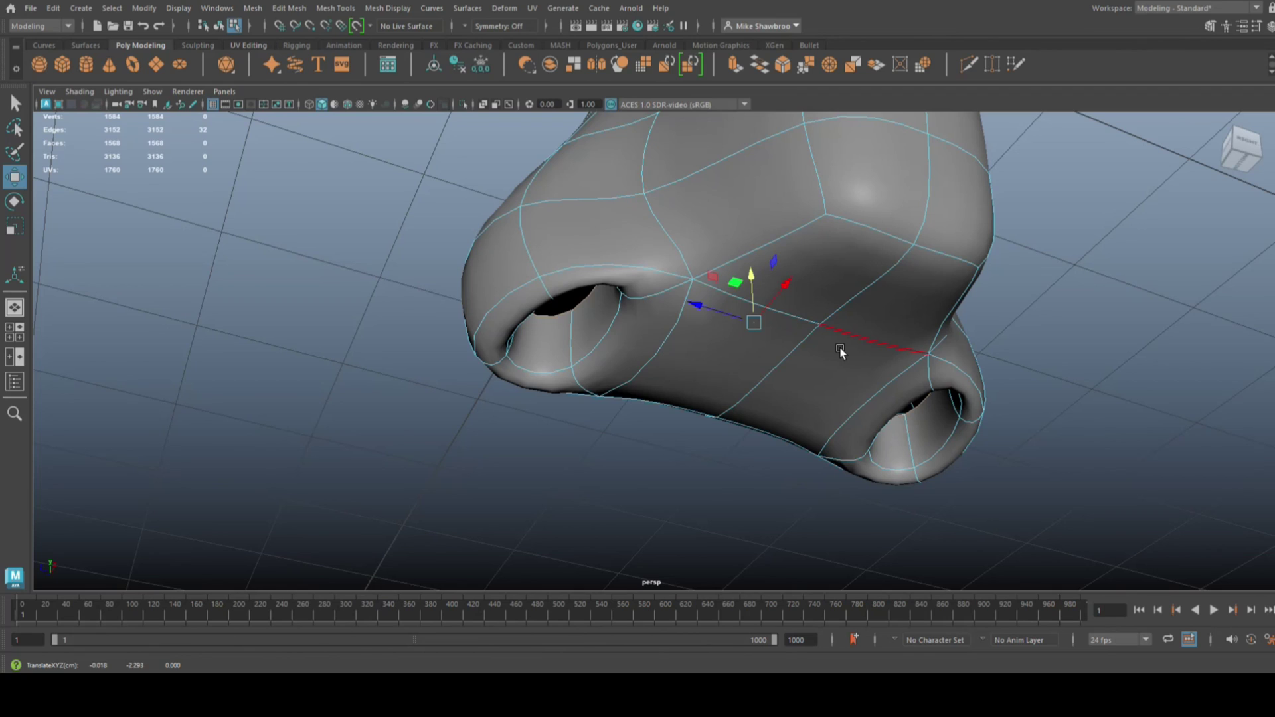
alt+drag(840, 350, 584, 475)
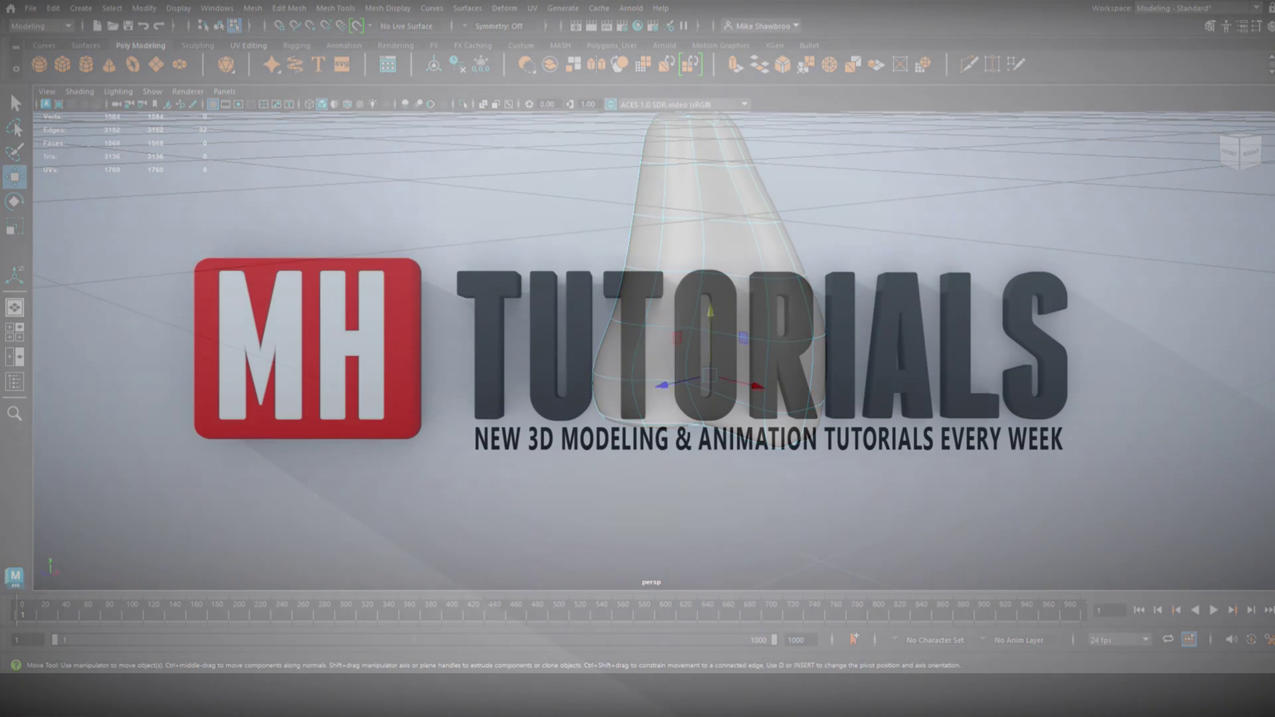